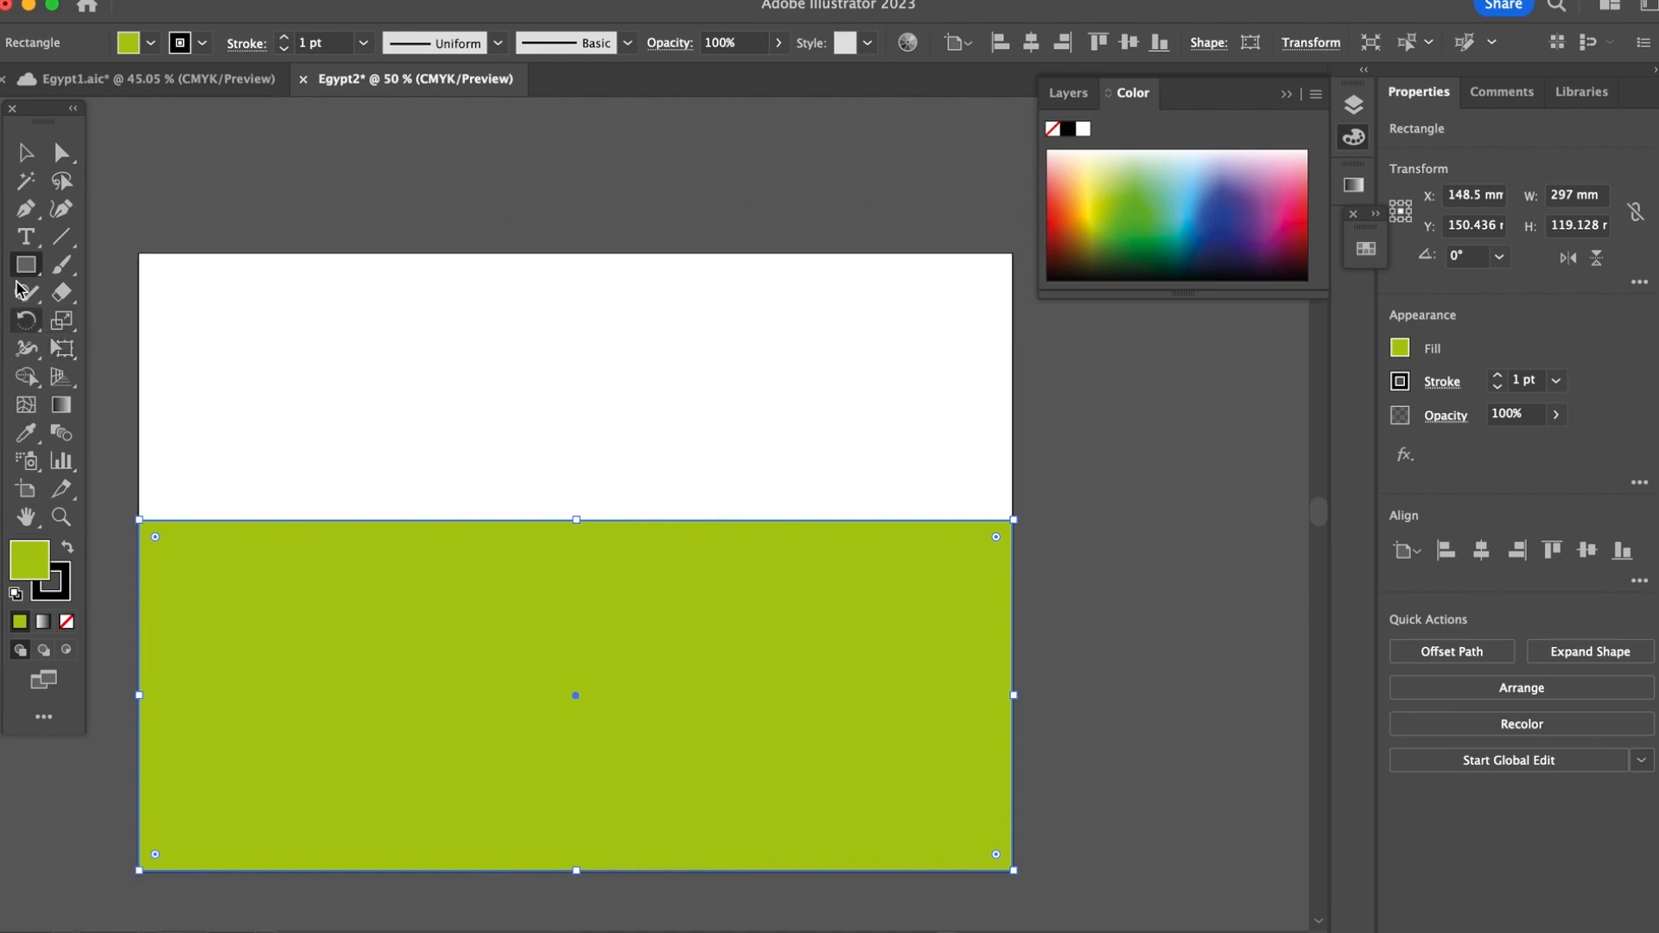
Step: Give the green ground rectangle a yellow stroke from the colour spectrum
{"action": "left_click", "coordinate": [52, 591]}
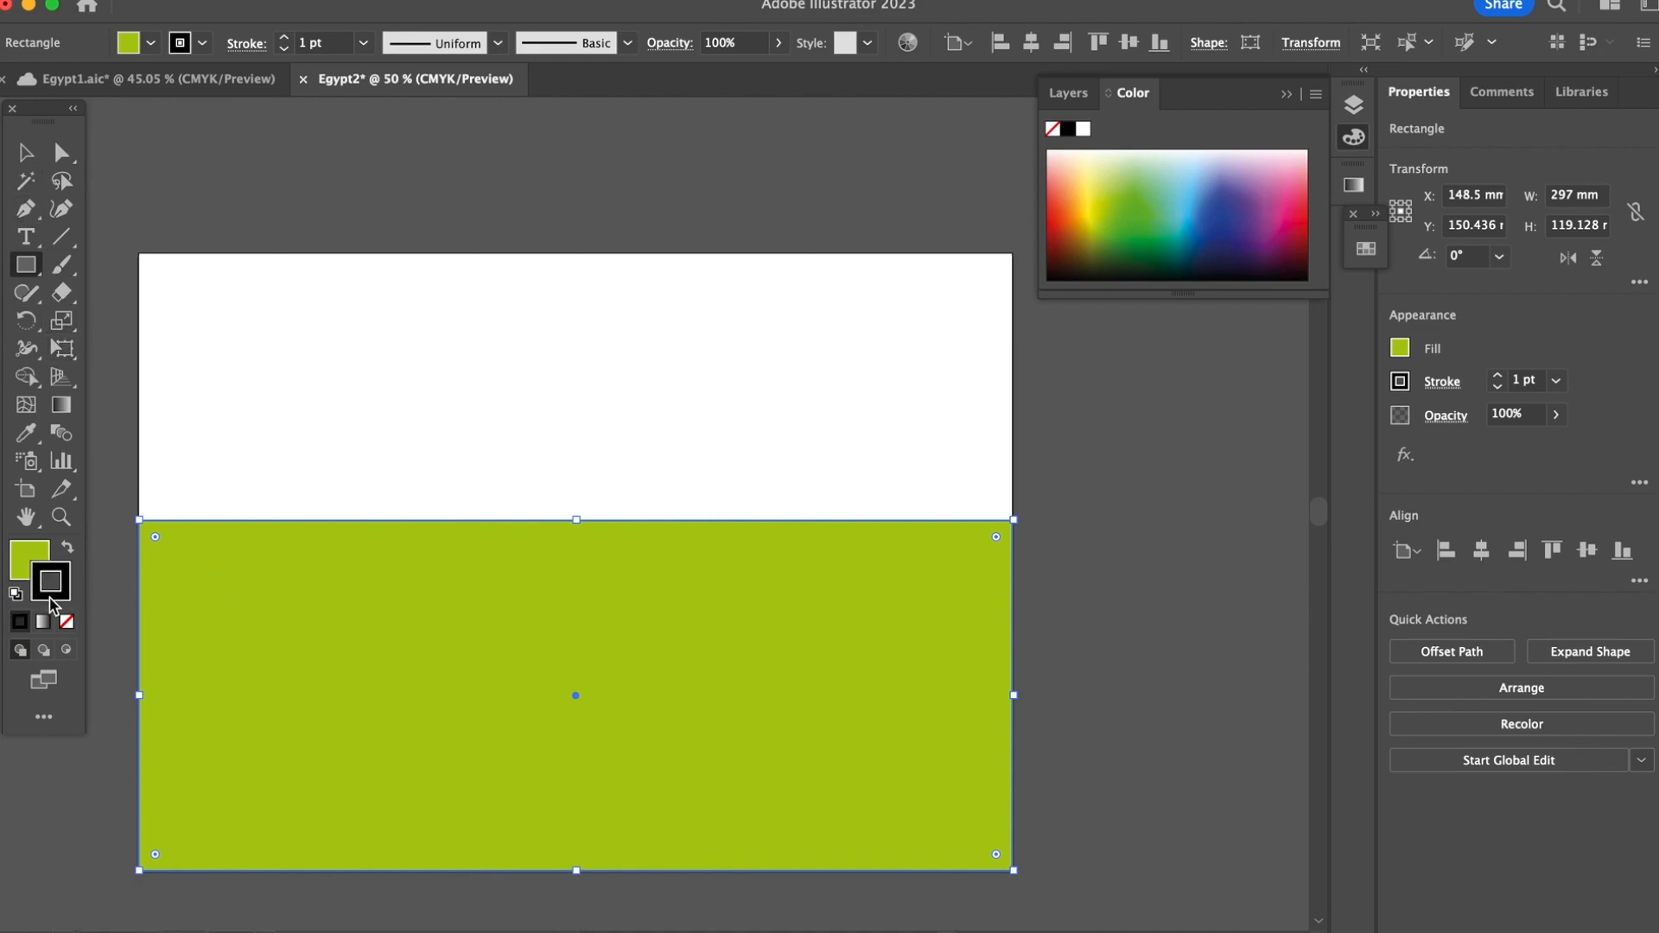
{"action": "left_click", "coordinate": [1099, 205]}
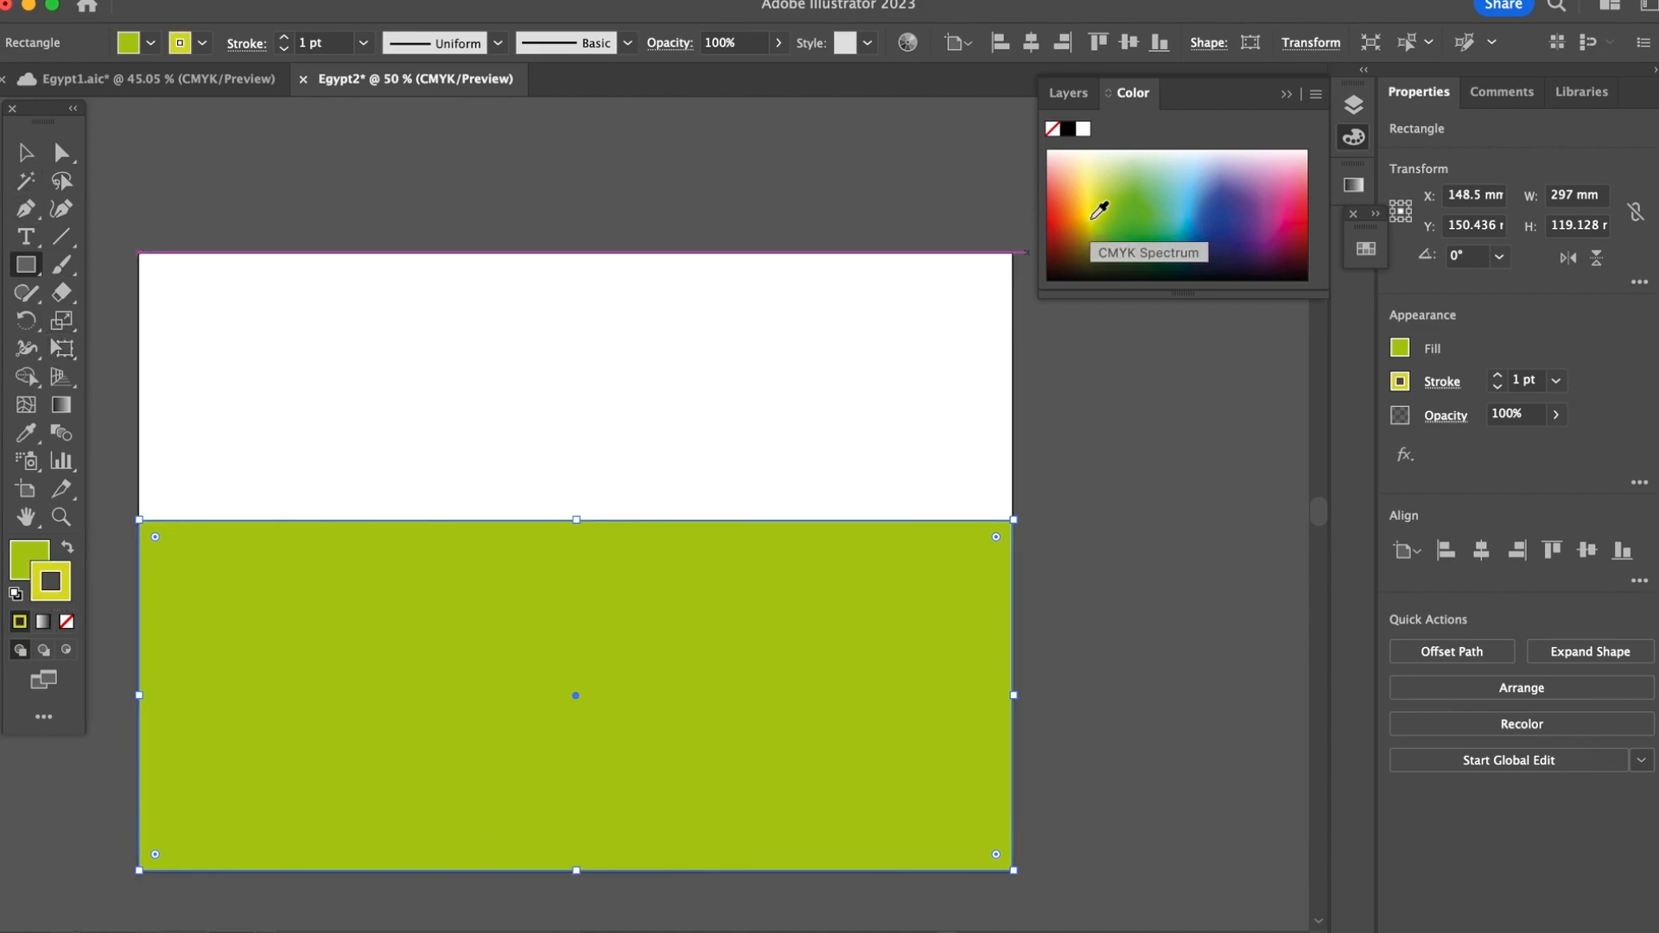
{"action": "left_click", "coordinate": [23, 561]}
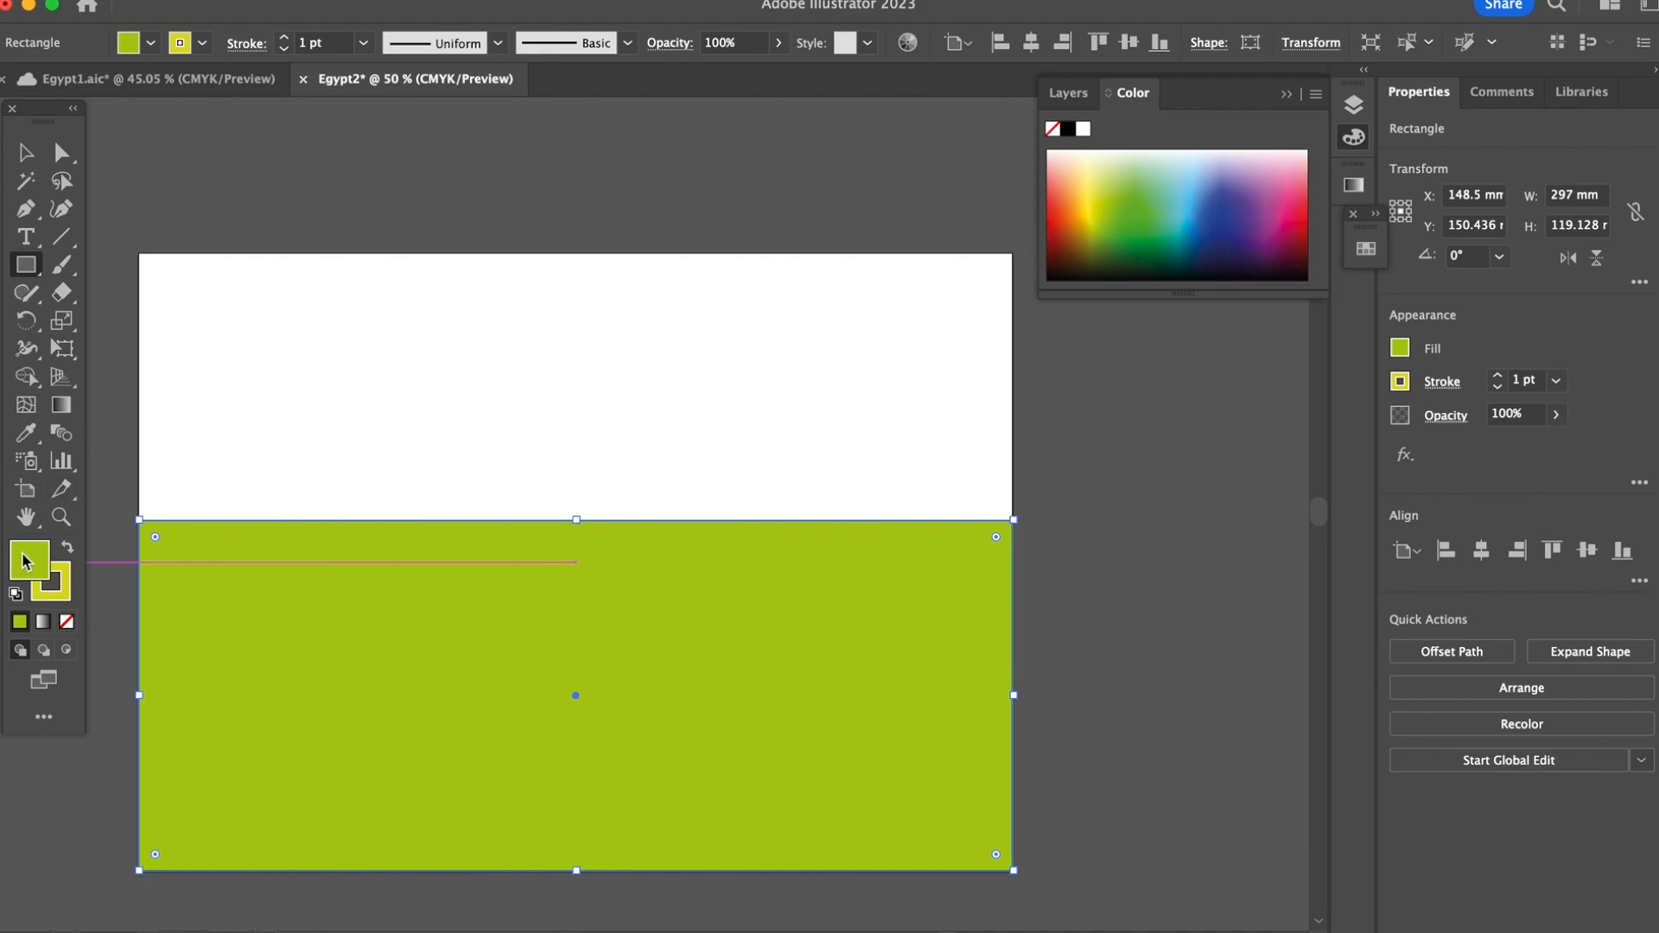
Step: Draw a second rectangle about 297 × 91 mm covering the white area above the green ground
{"action": "left_click", "coordinate": [29, 158]}
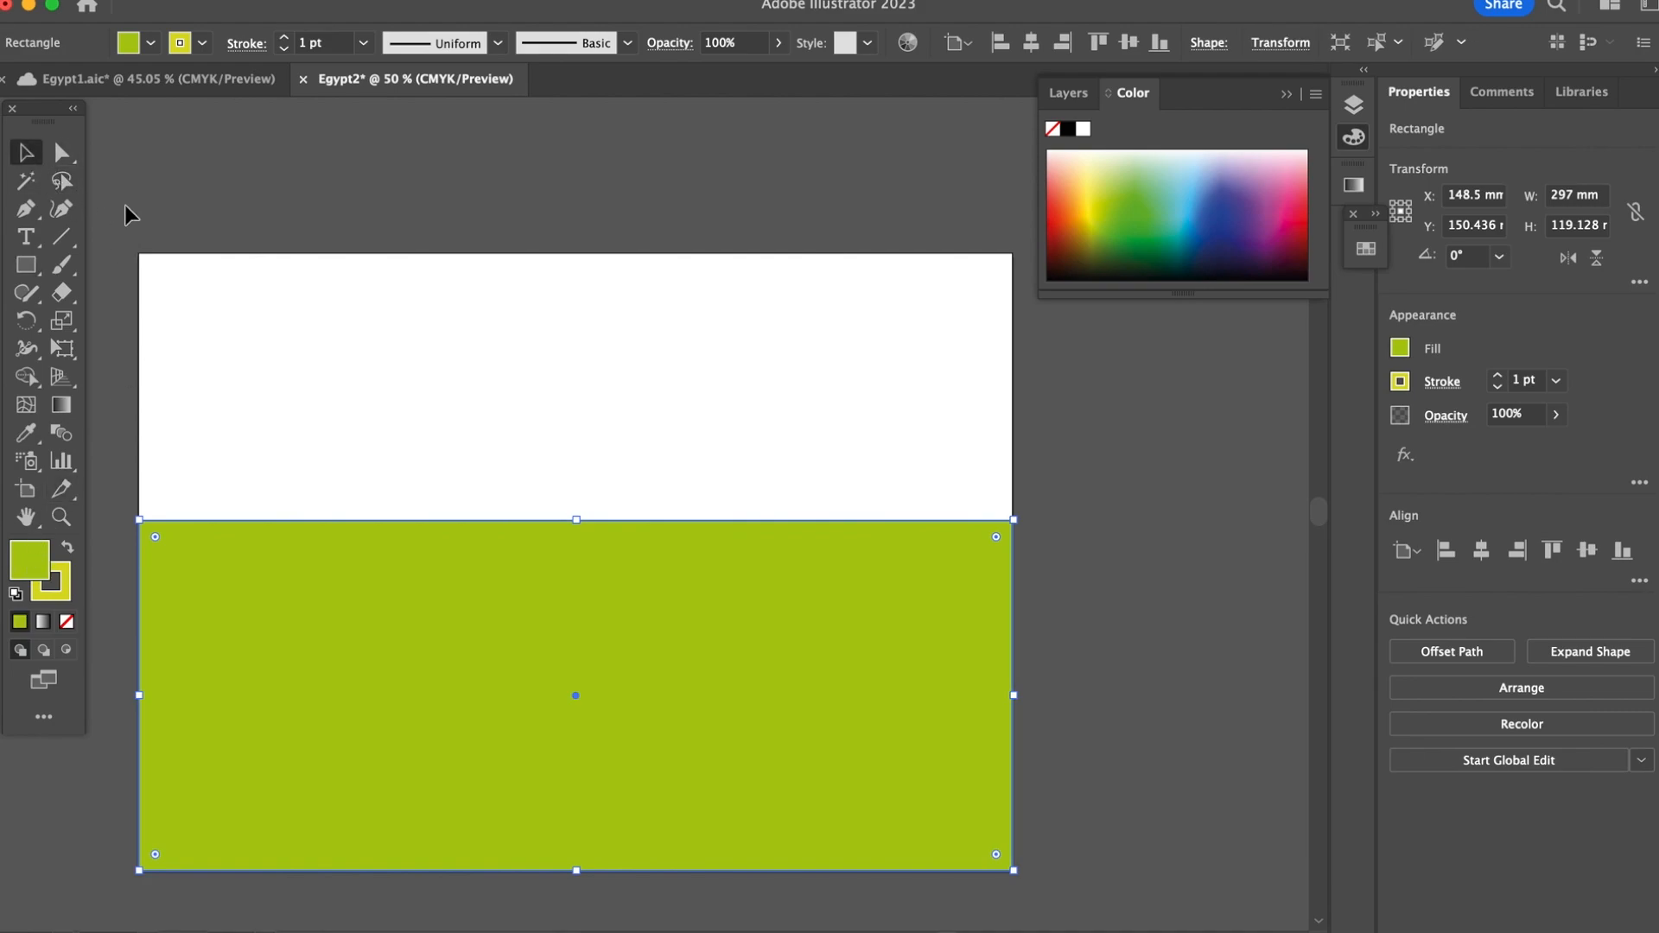
{"action": "left_click", "coordinate": [152, 184]}
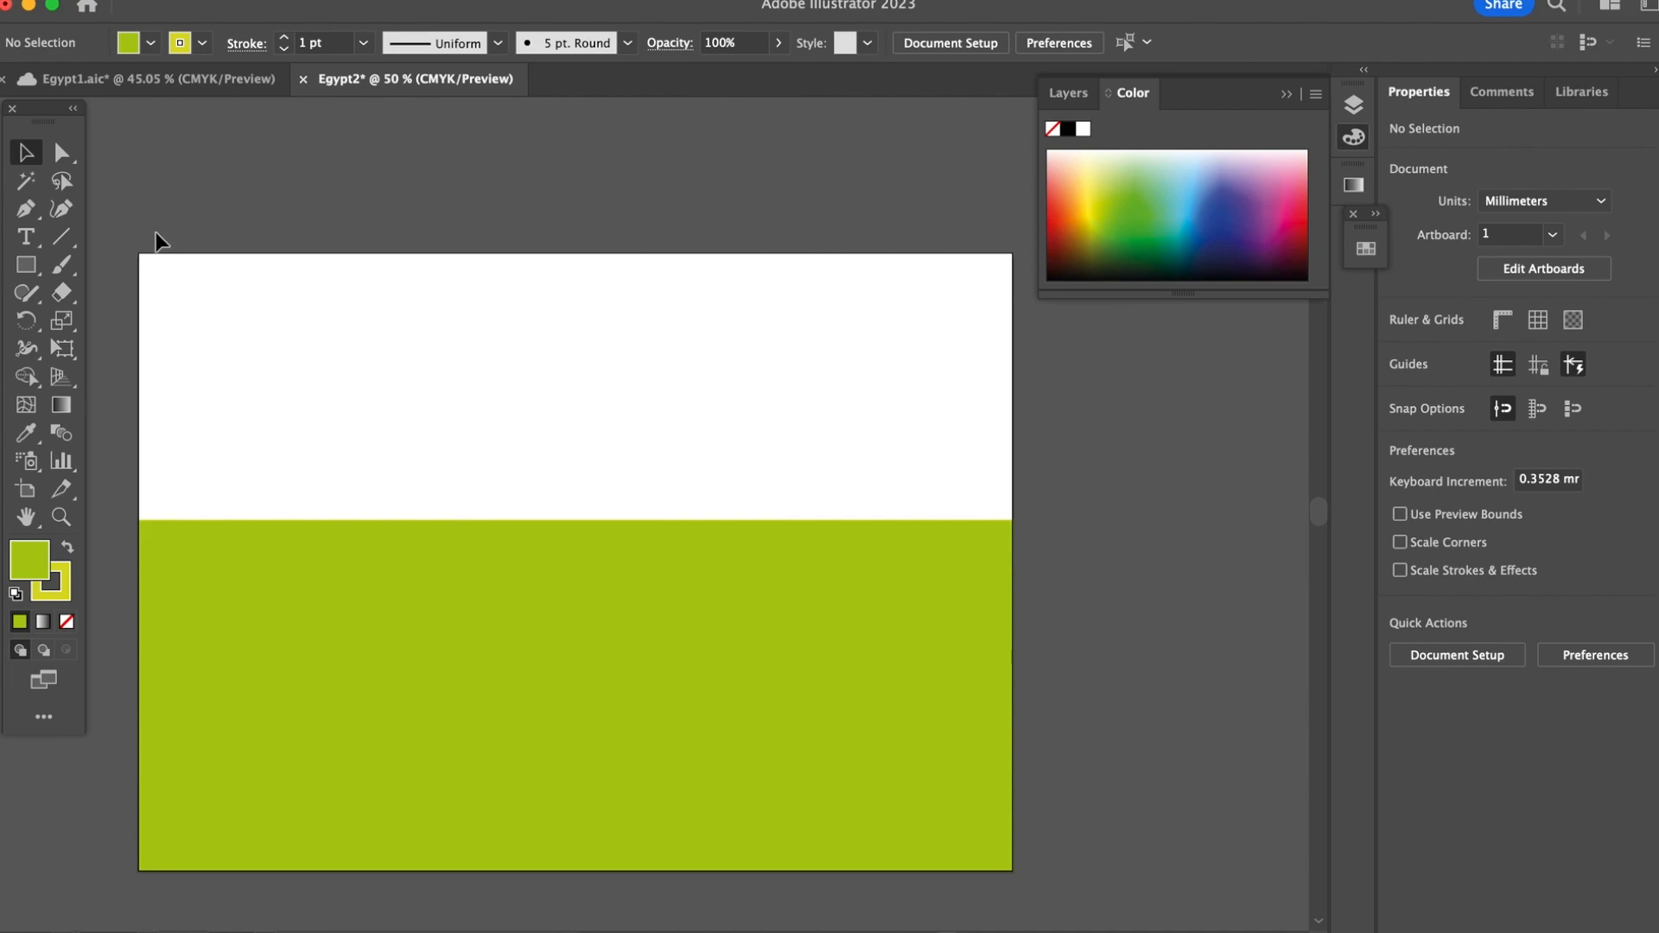
{"action": "left_click", "coordinate": [26, 265]}
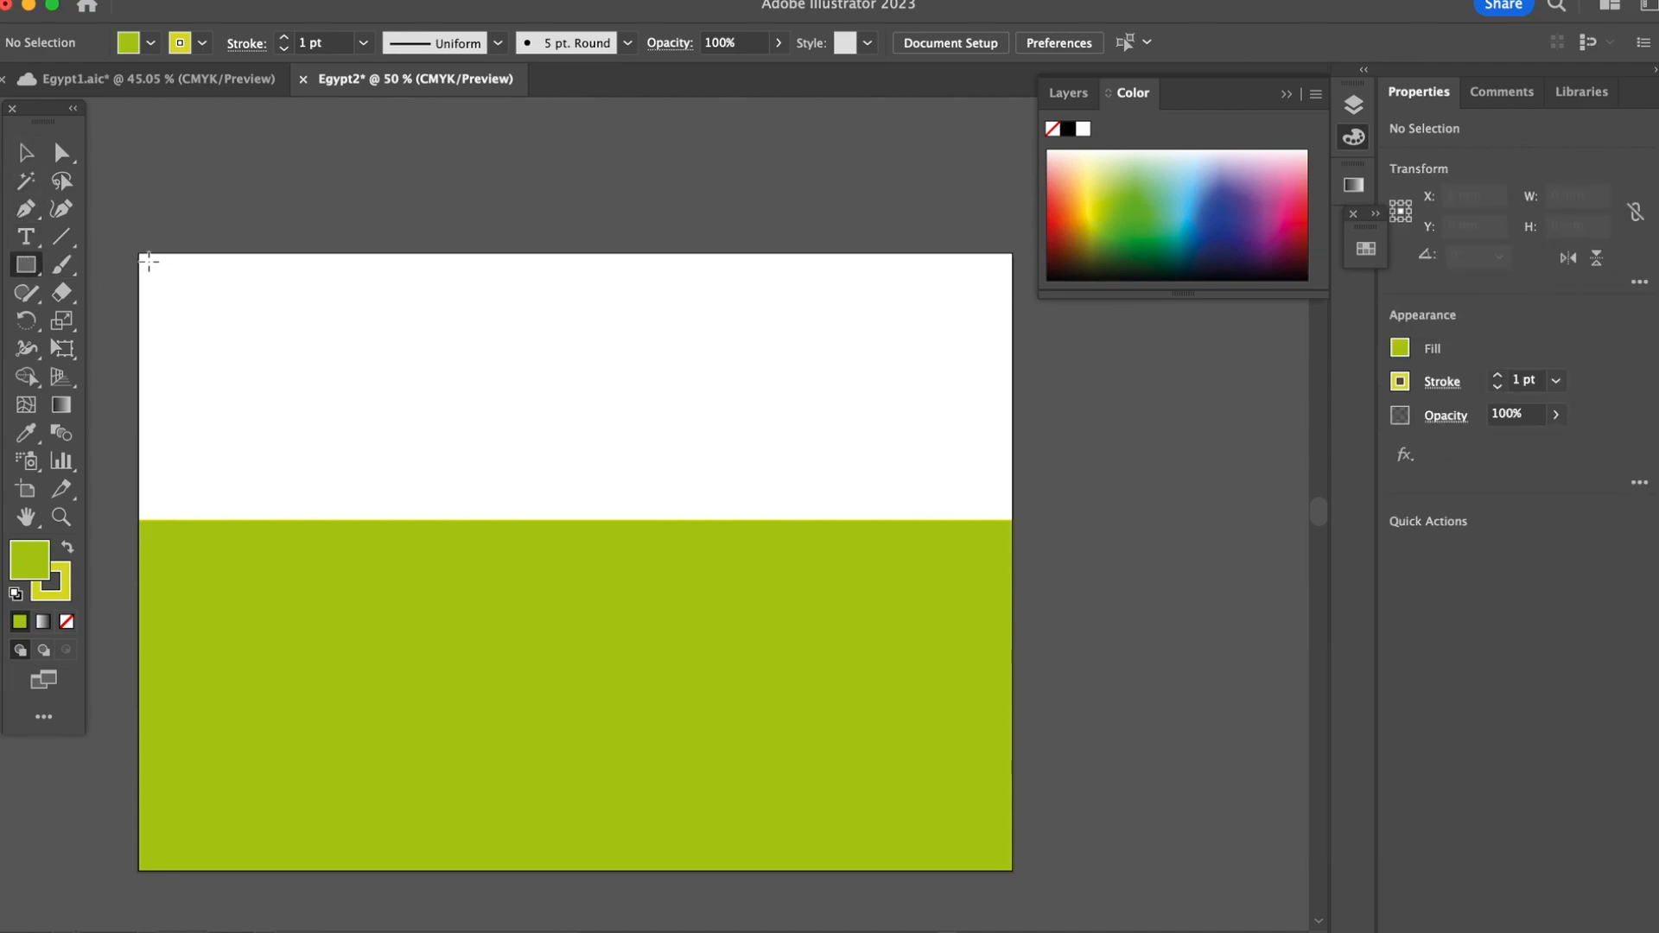
{"action": "left_click_drag", "start_coordinate": [139, 252], "coordinate": [1013, 520]}
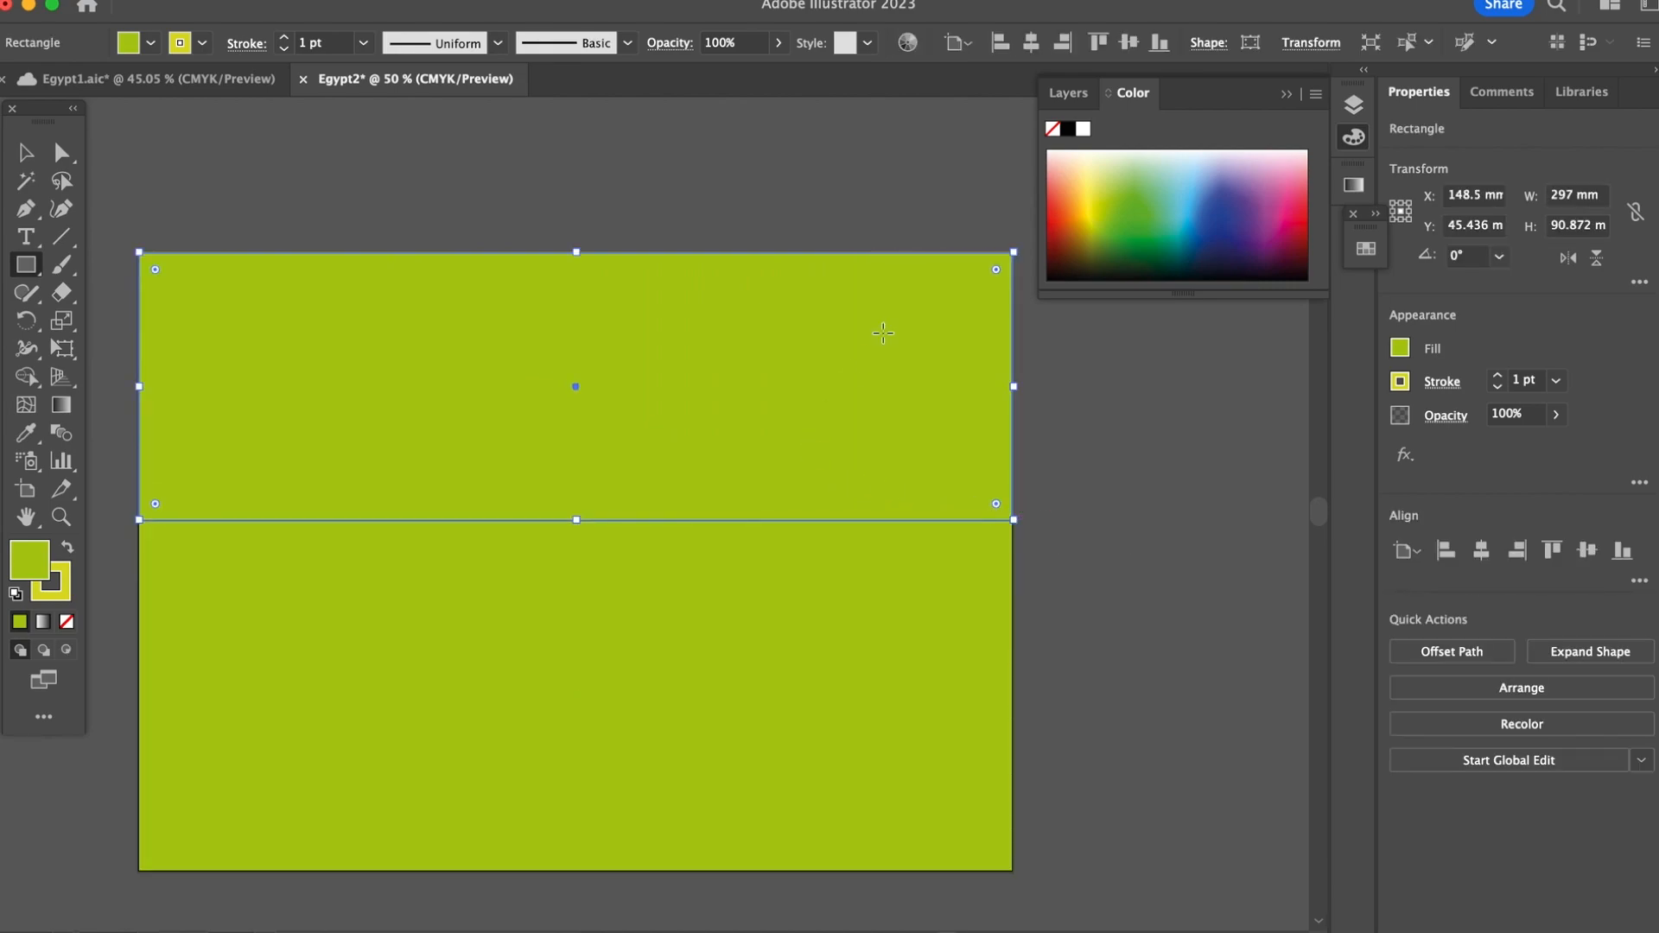
Step: Fill the upper rectangle with the medium blue 5383BC
{"action": "left_click", "coordinate": [1353, 186]}
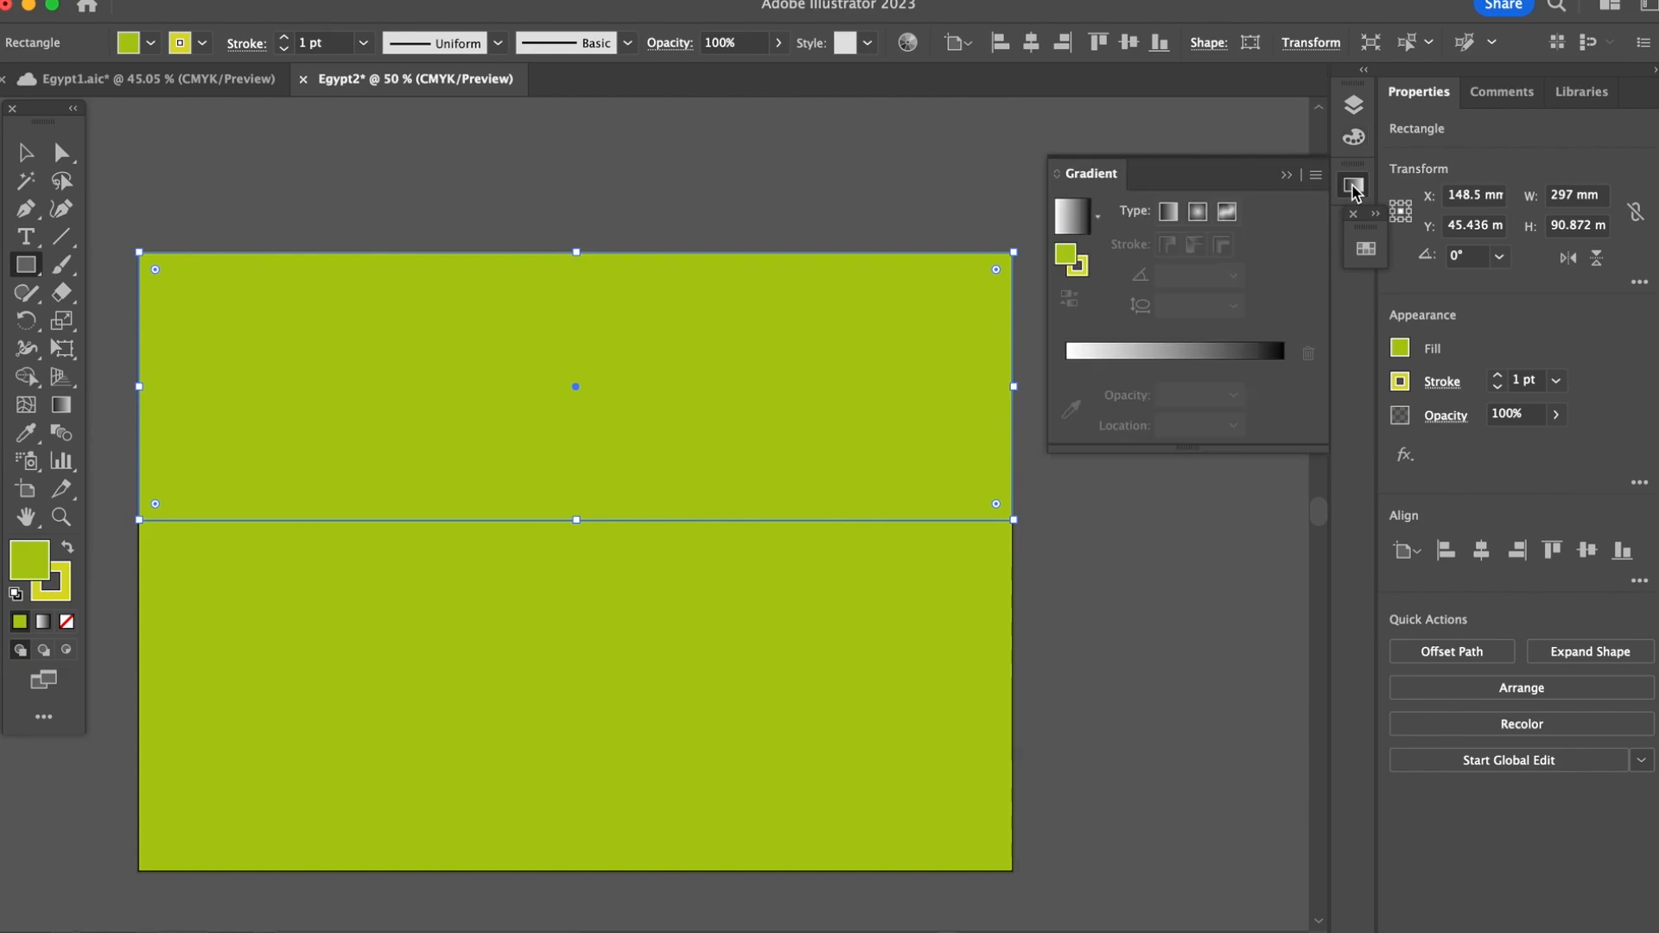
{"action": "double_click", "coordinate": [1067, 257]}
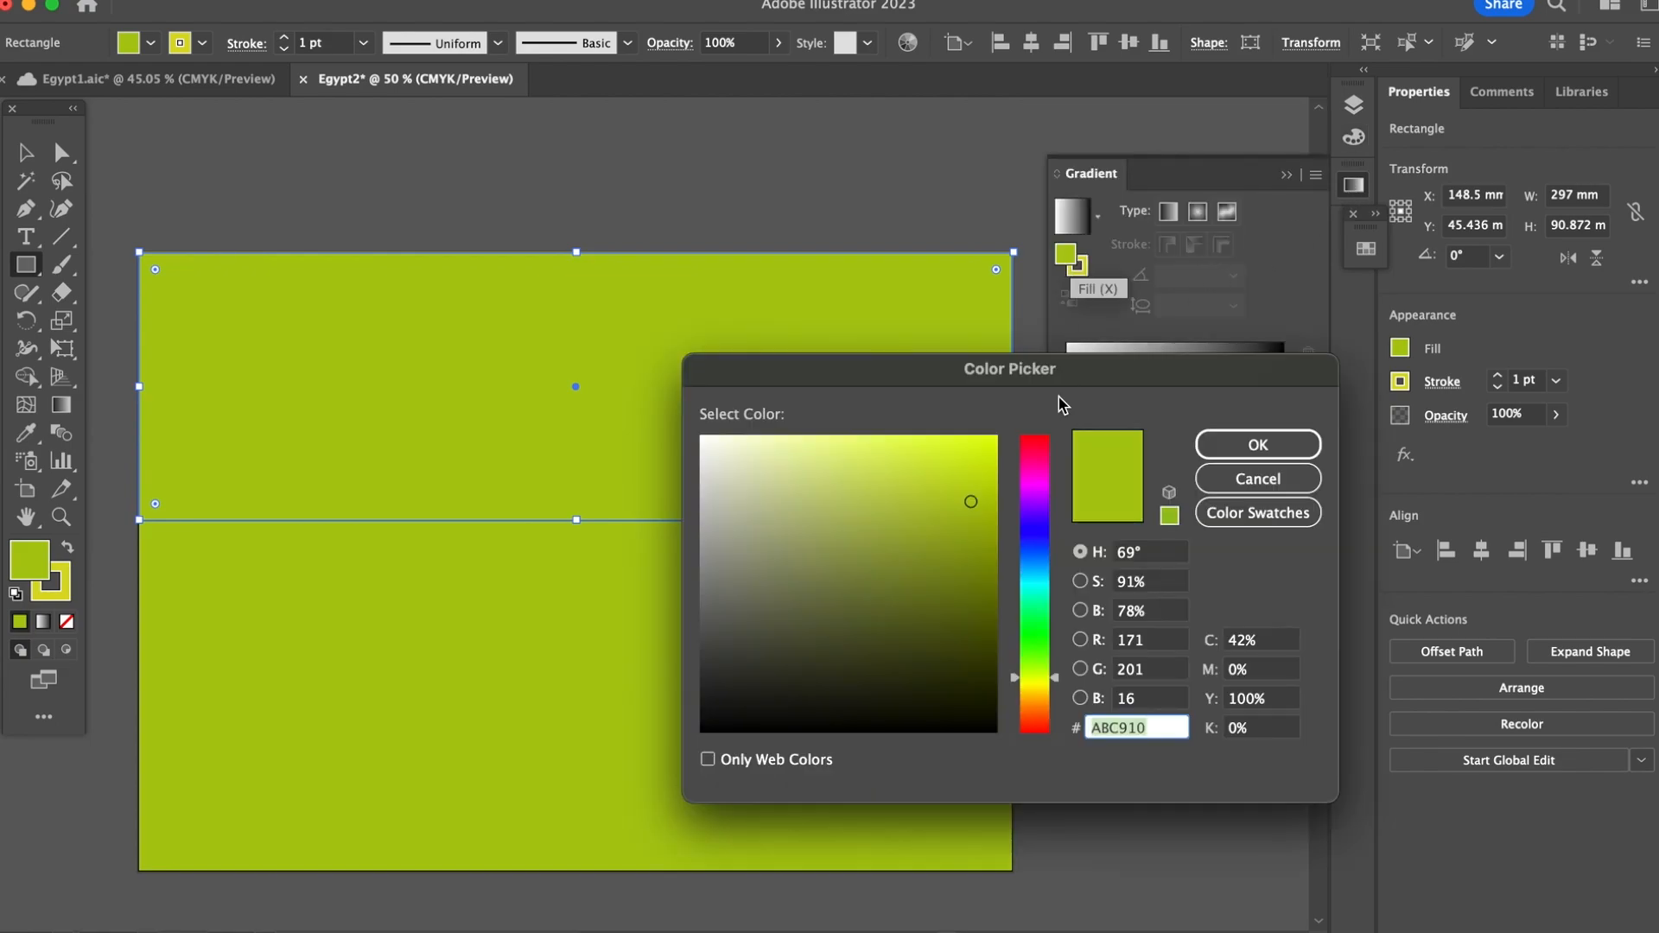
{"action": "type", "text": "1264C6"}
{"action": "left_click_drag", "start_coordinate": [1037, 574], "coordinate": [1035, 593]}
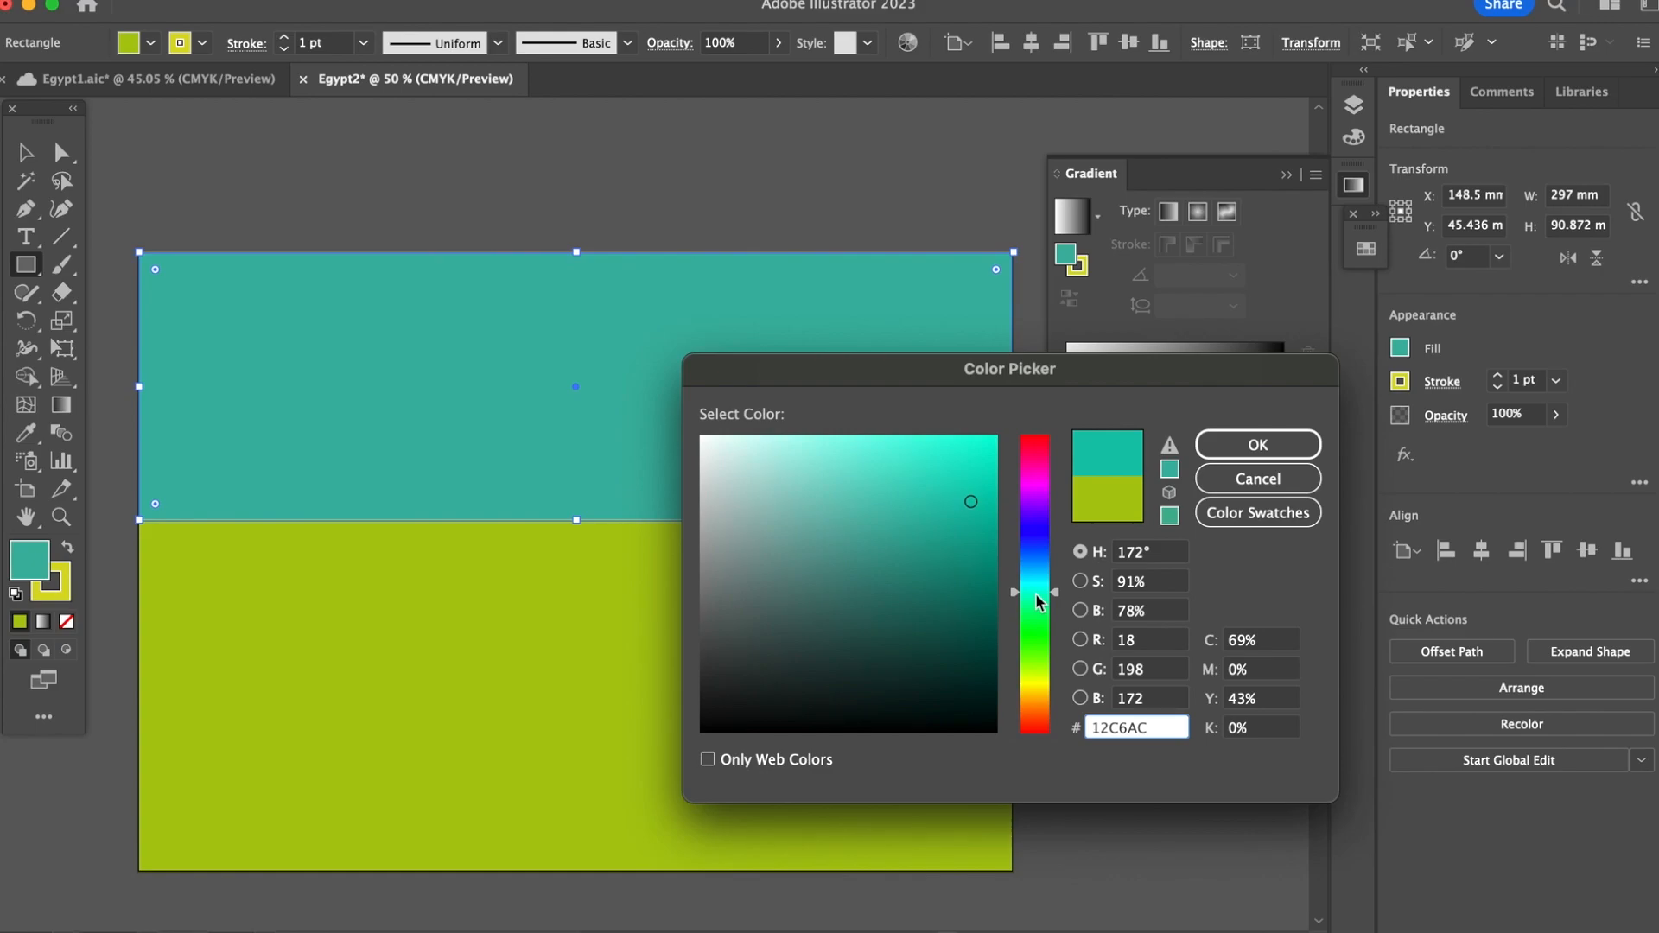
{"action": "left_click", "coordinate": [1033, 558]}
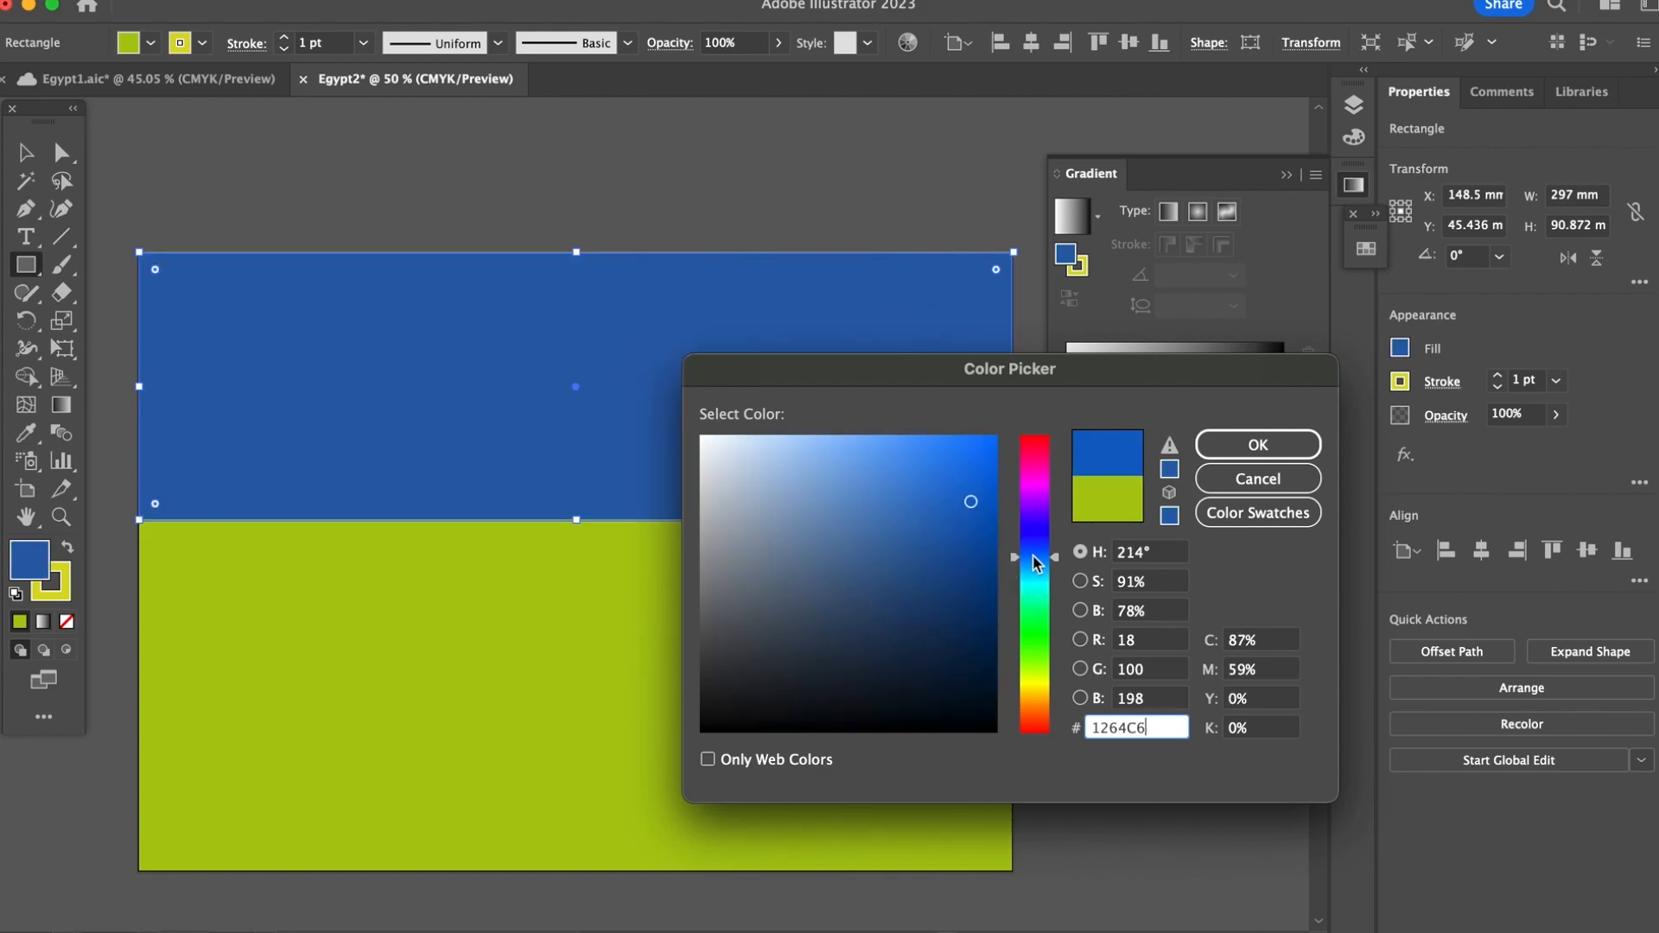
{"action": "left_click", "coordinate": [865, 513]}
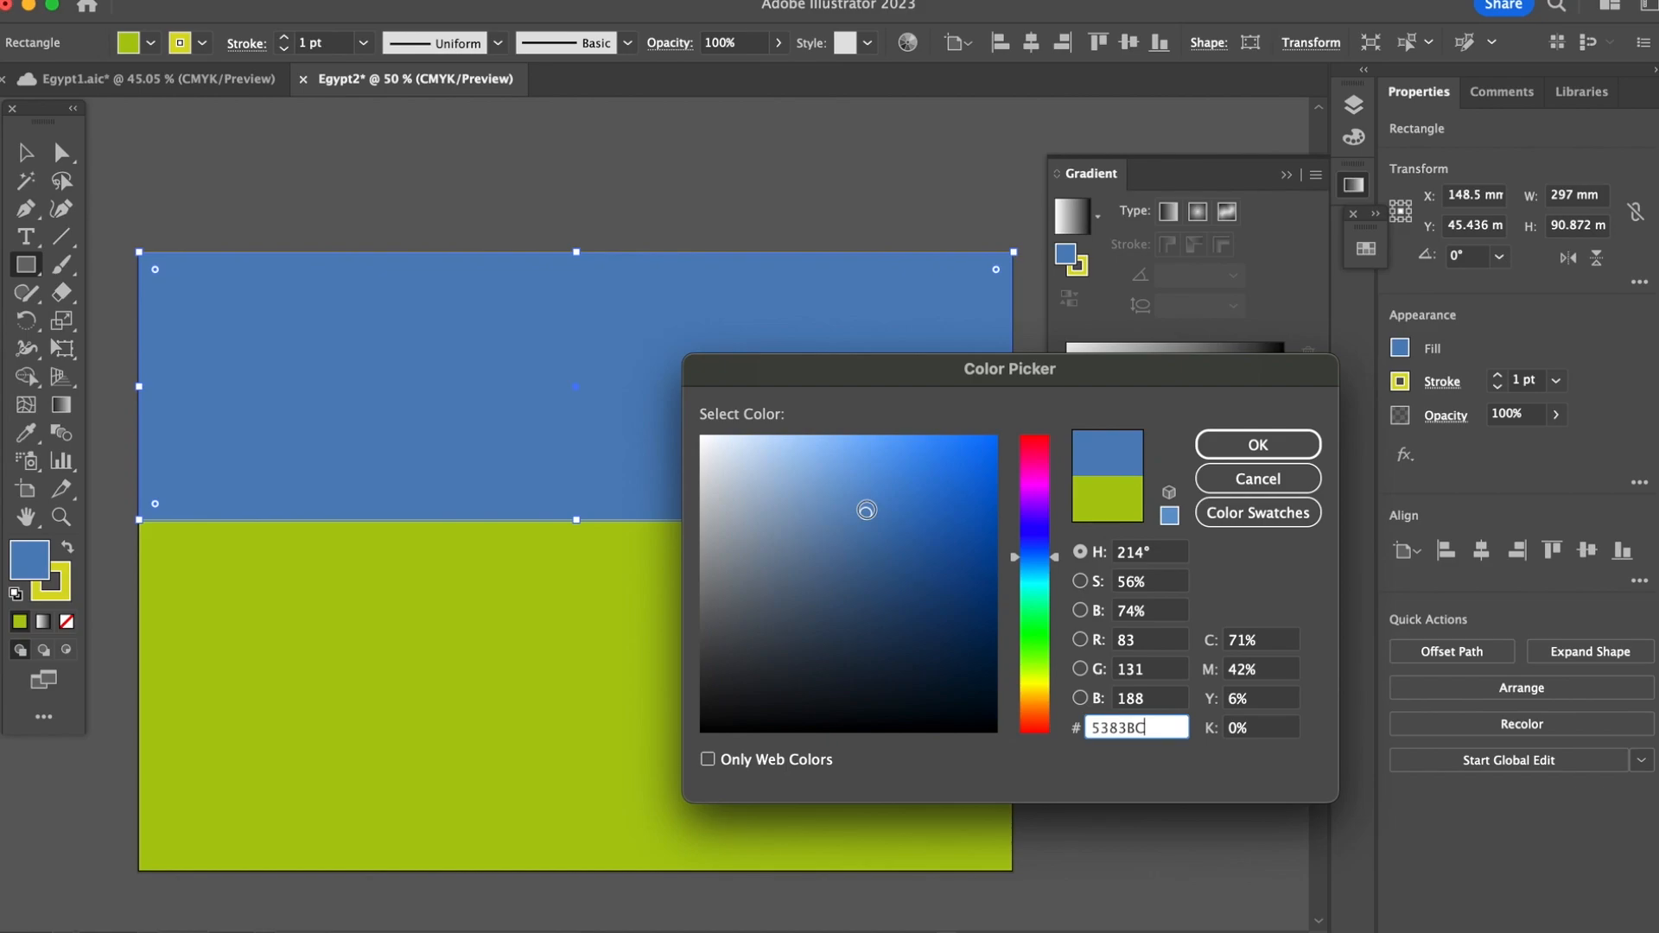
{"action": "left_click", "coordinate": [1227, 448]}
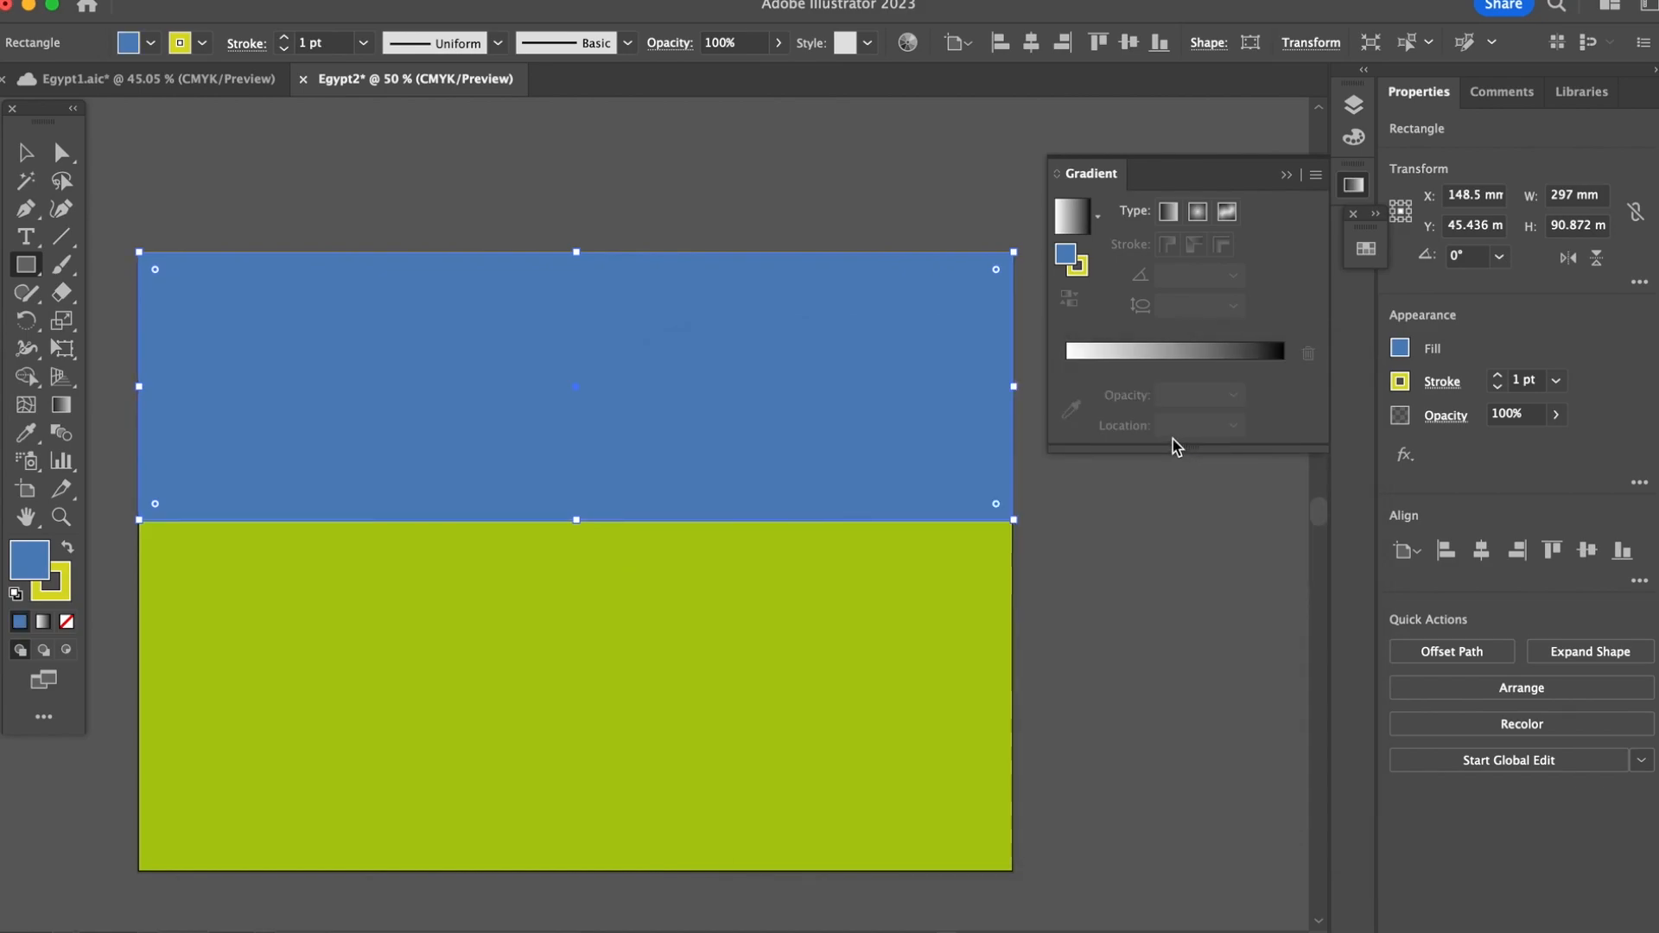
Step: Turn the upper rectangle's fill into a white-to-blue linear gradient, removing the black stop and placing the blue stop at about 49%
{"action": "left_click_drag", "start_coordinate": [1068, 253], "coordinate": [1159, 350]}
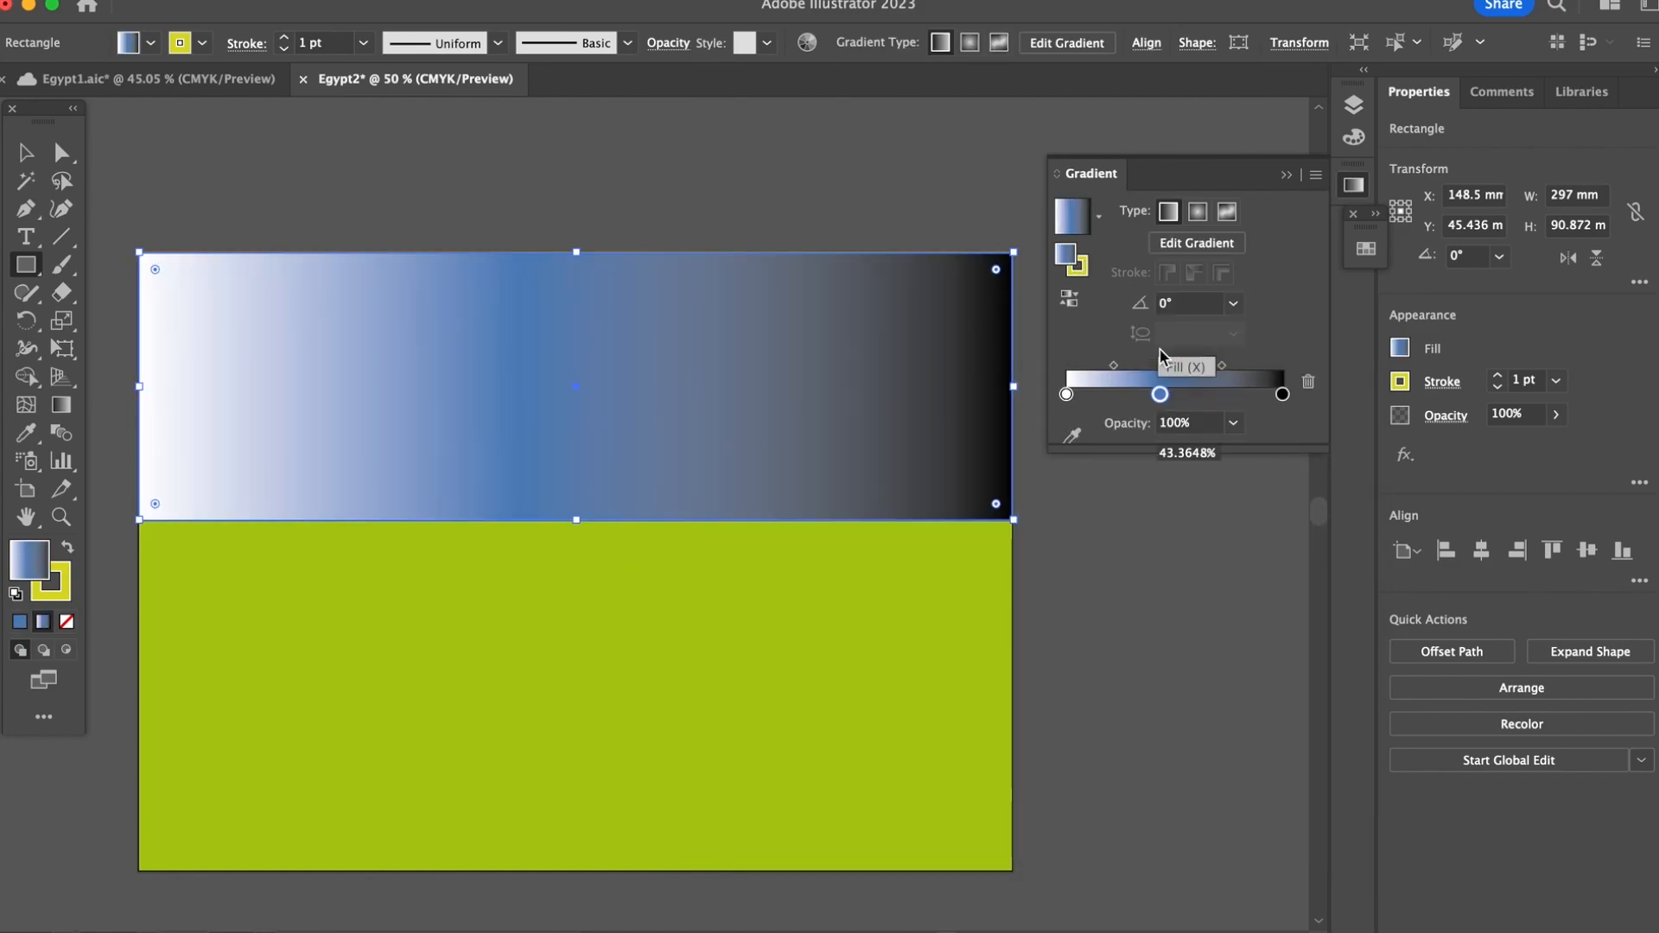
{"action": "left_click_drag", "start_coordinate": [1284, 396], "coordinate": [1300, 467]}
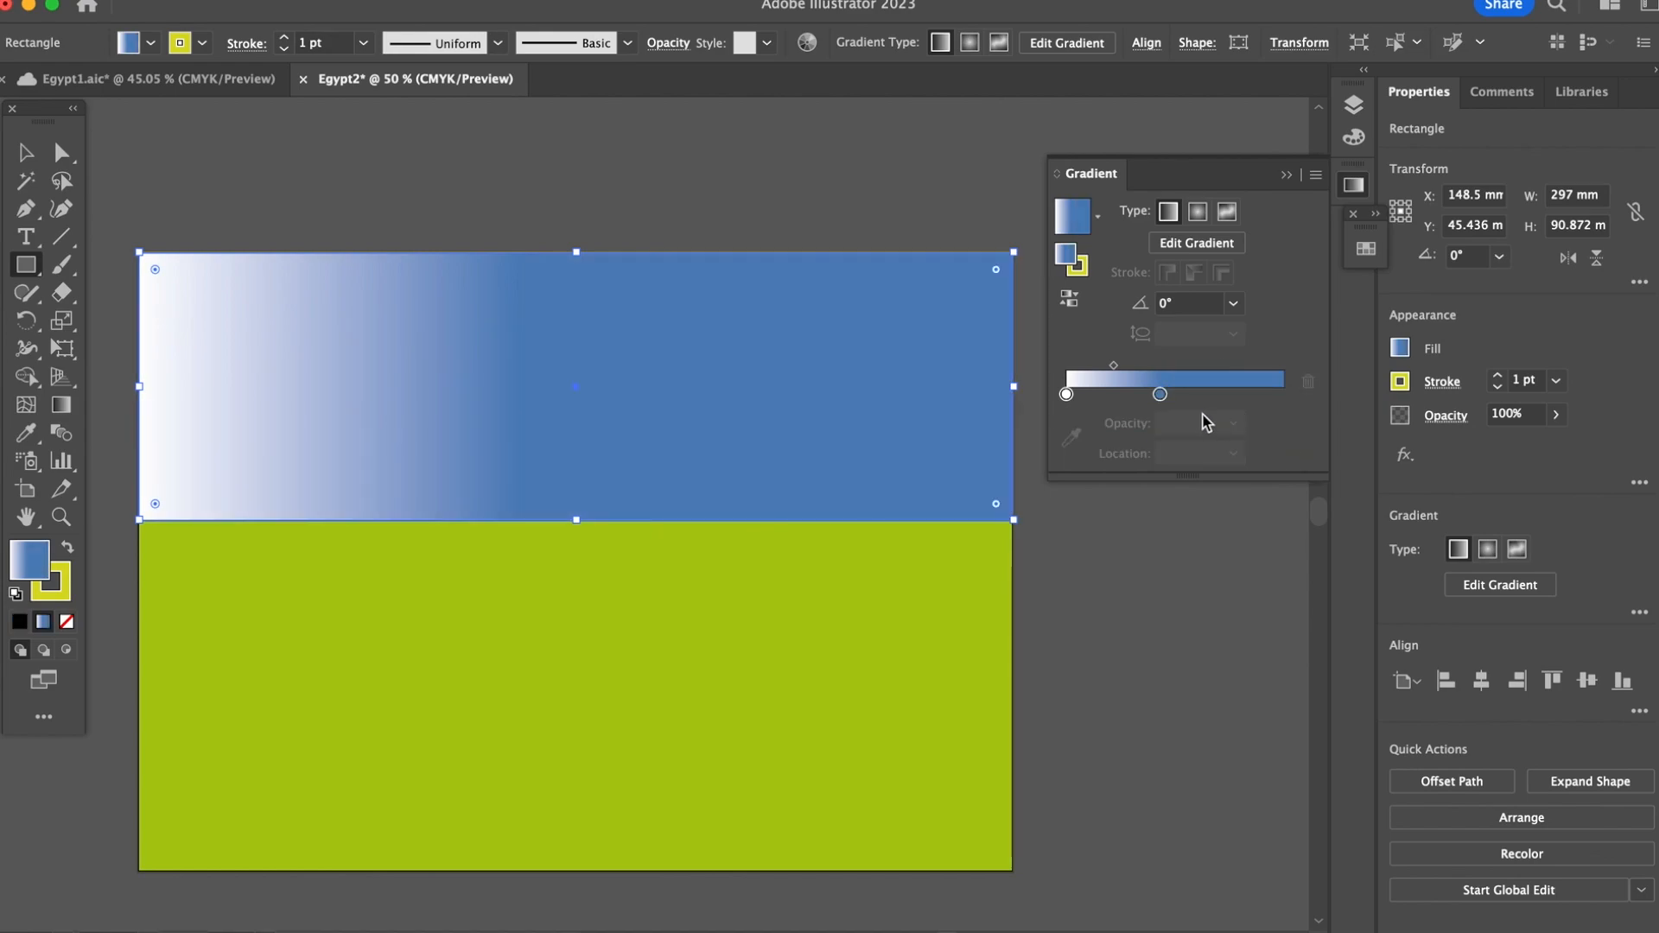
{"action": "mouse_move", "coordinate": [1160, 395]}
{"action": "left_mouse_down"}
{"action": "mouse_move", "coordinate": [1258, 414]}
{"action": "mouse_move", "coordinate": [1173, 407]}
{"action": "left_mouse_up"}
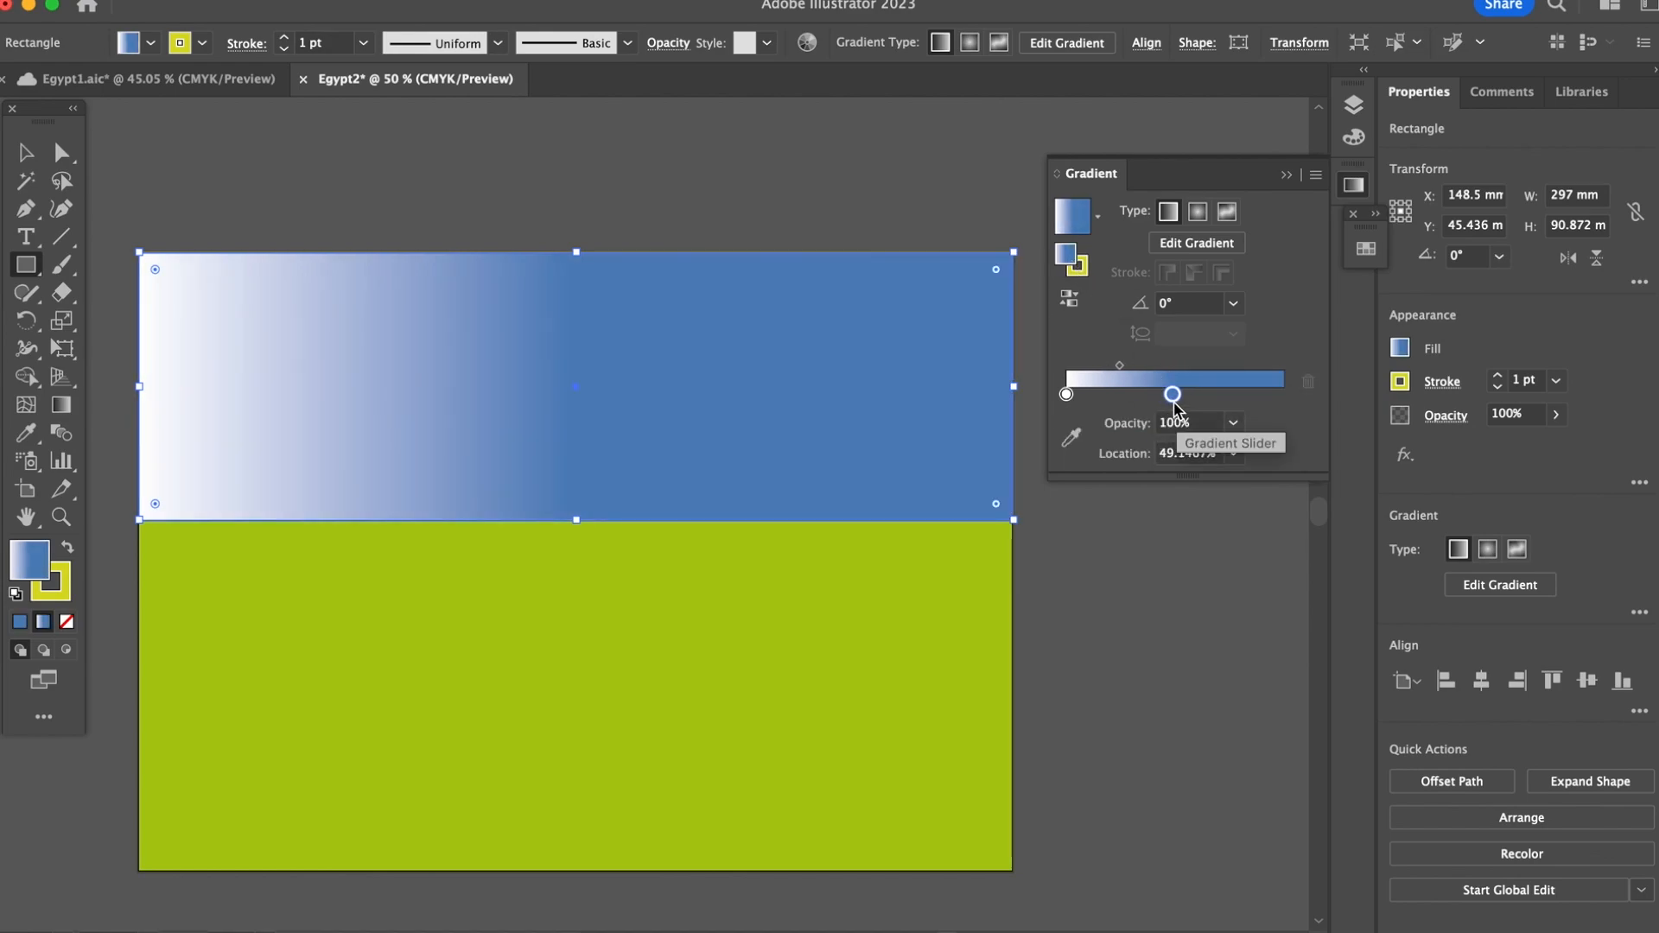
Step: Add a CMYK Blue stop at the dark end of the sky gradient, at about 99%, and deselect the rectangle
{"action": "left_click", "coordinate": [1232, 396]}
{"action": "double_click", "coordinate": [1234, 398]}
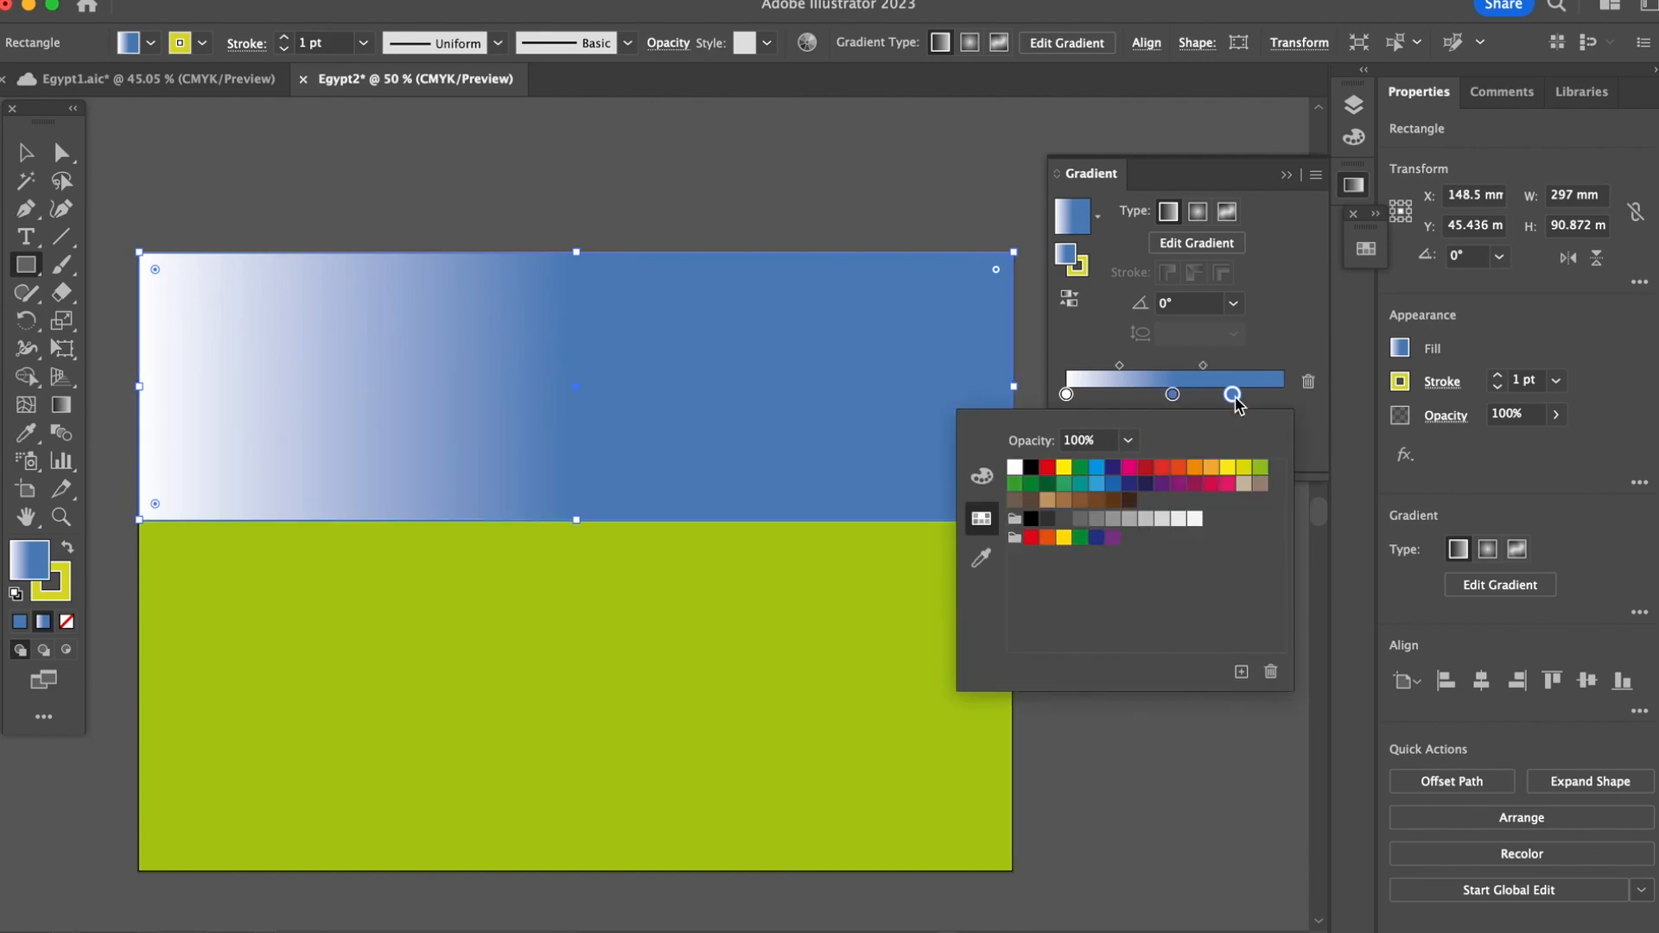
{"action": "left_click", "coordinate": [1113, 469]}
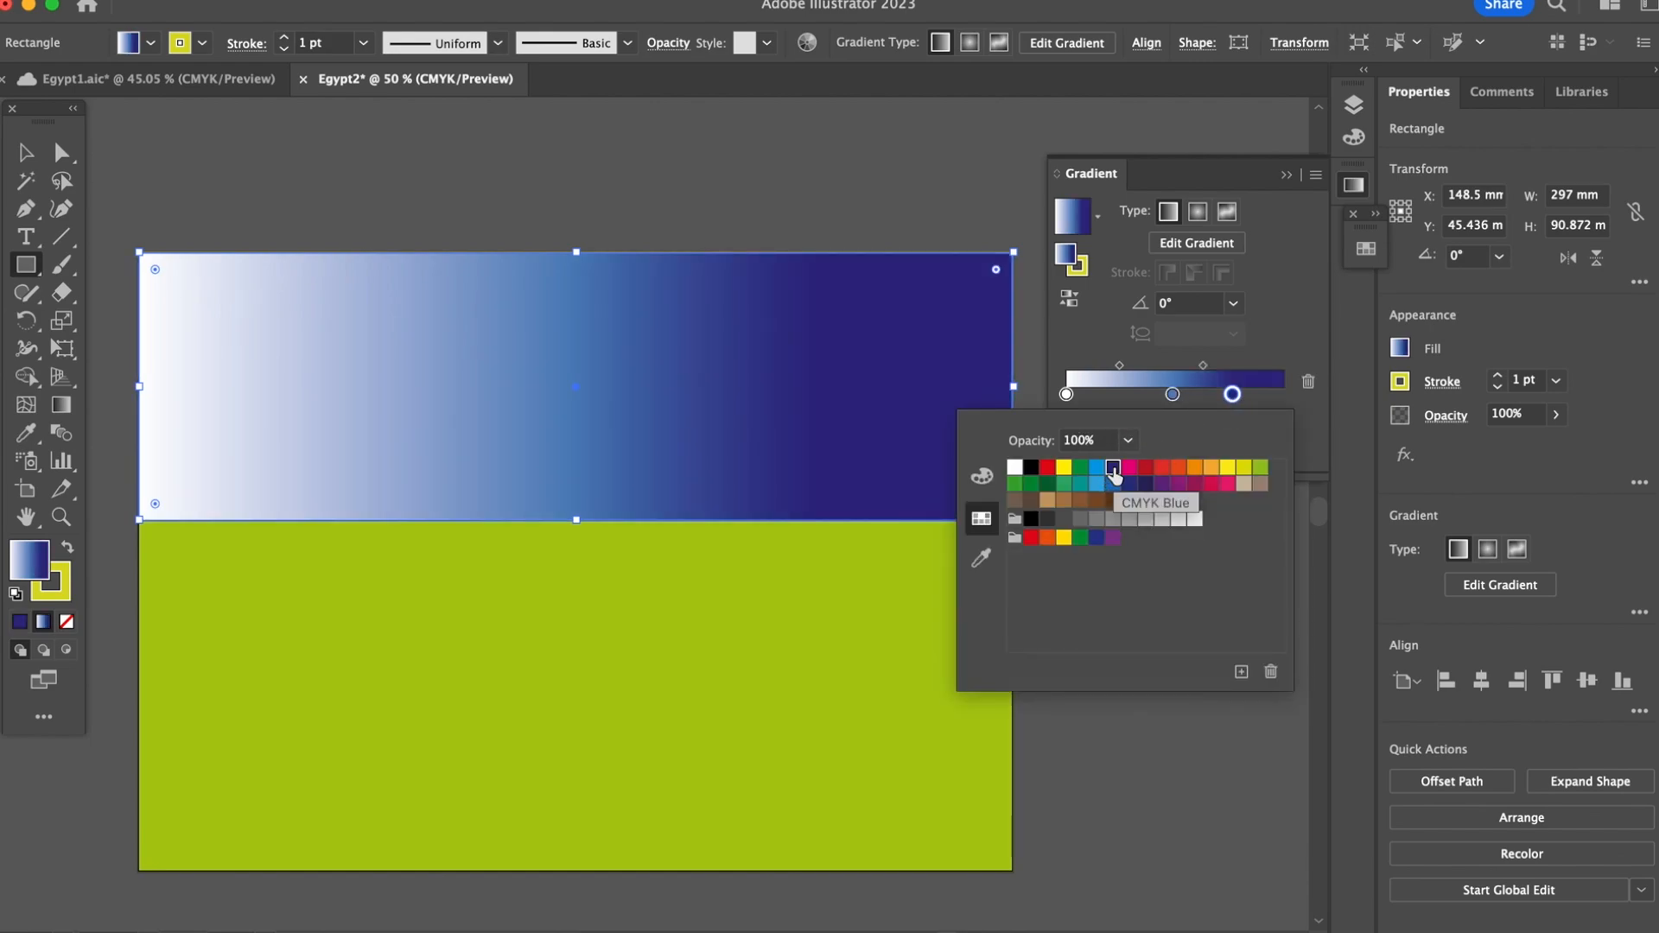
{"action": "left_click_drag", "start_coordinate": [1233, 394], "coordinate": [1280, 394]}
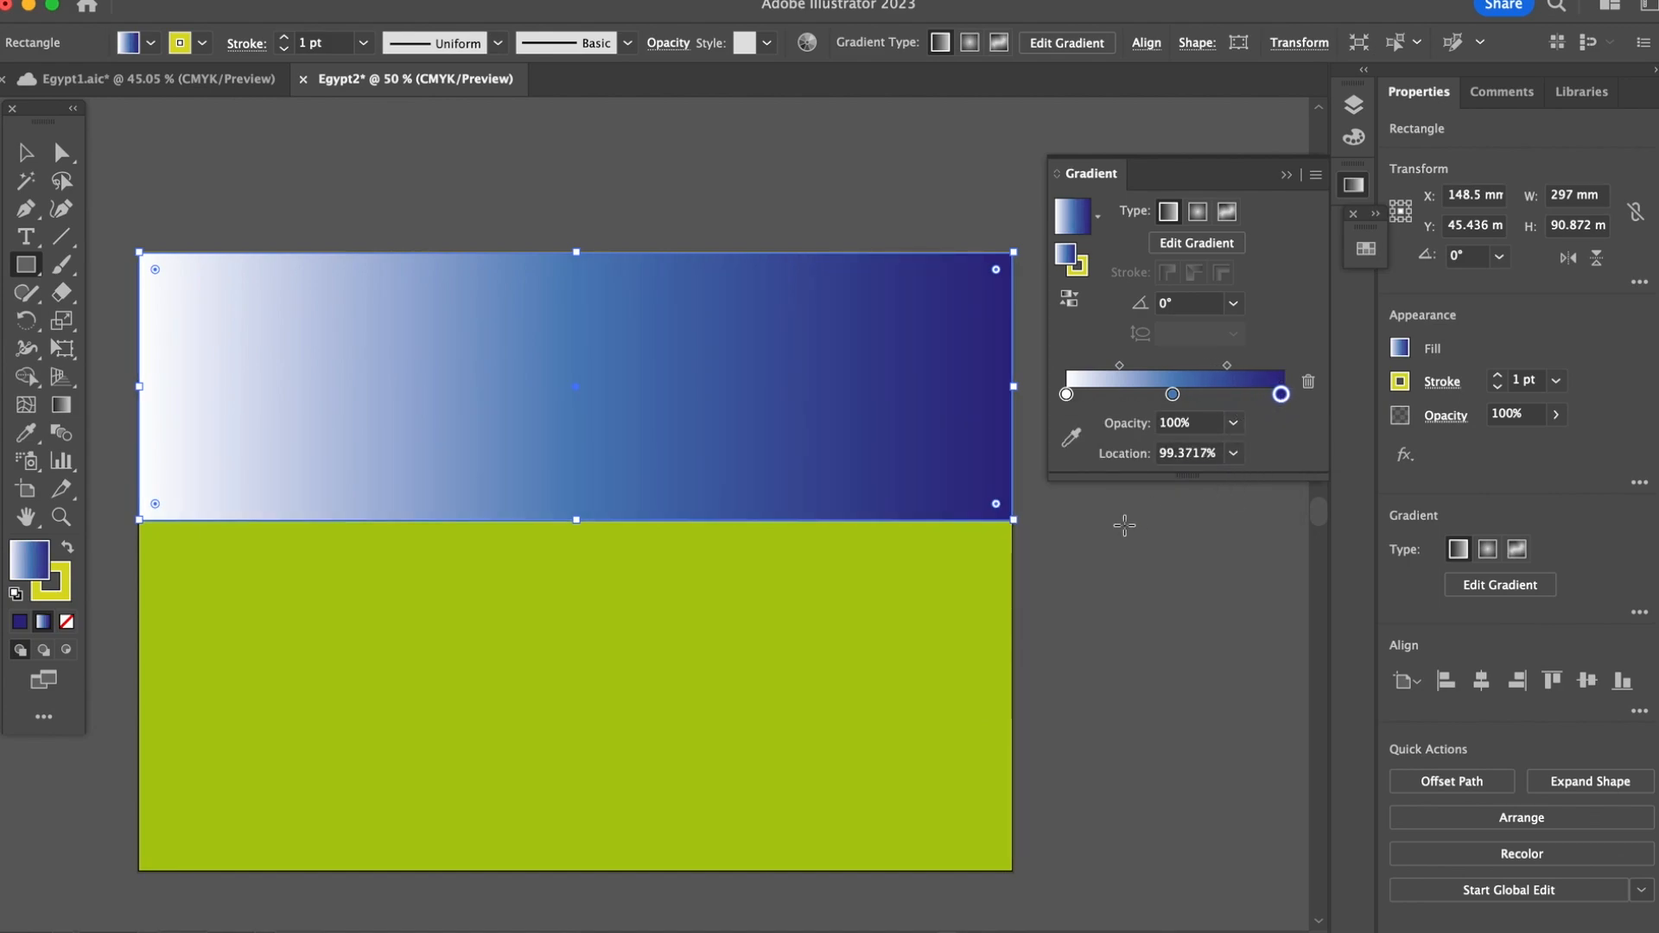
{"action": "key", "text": "v"}
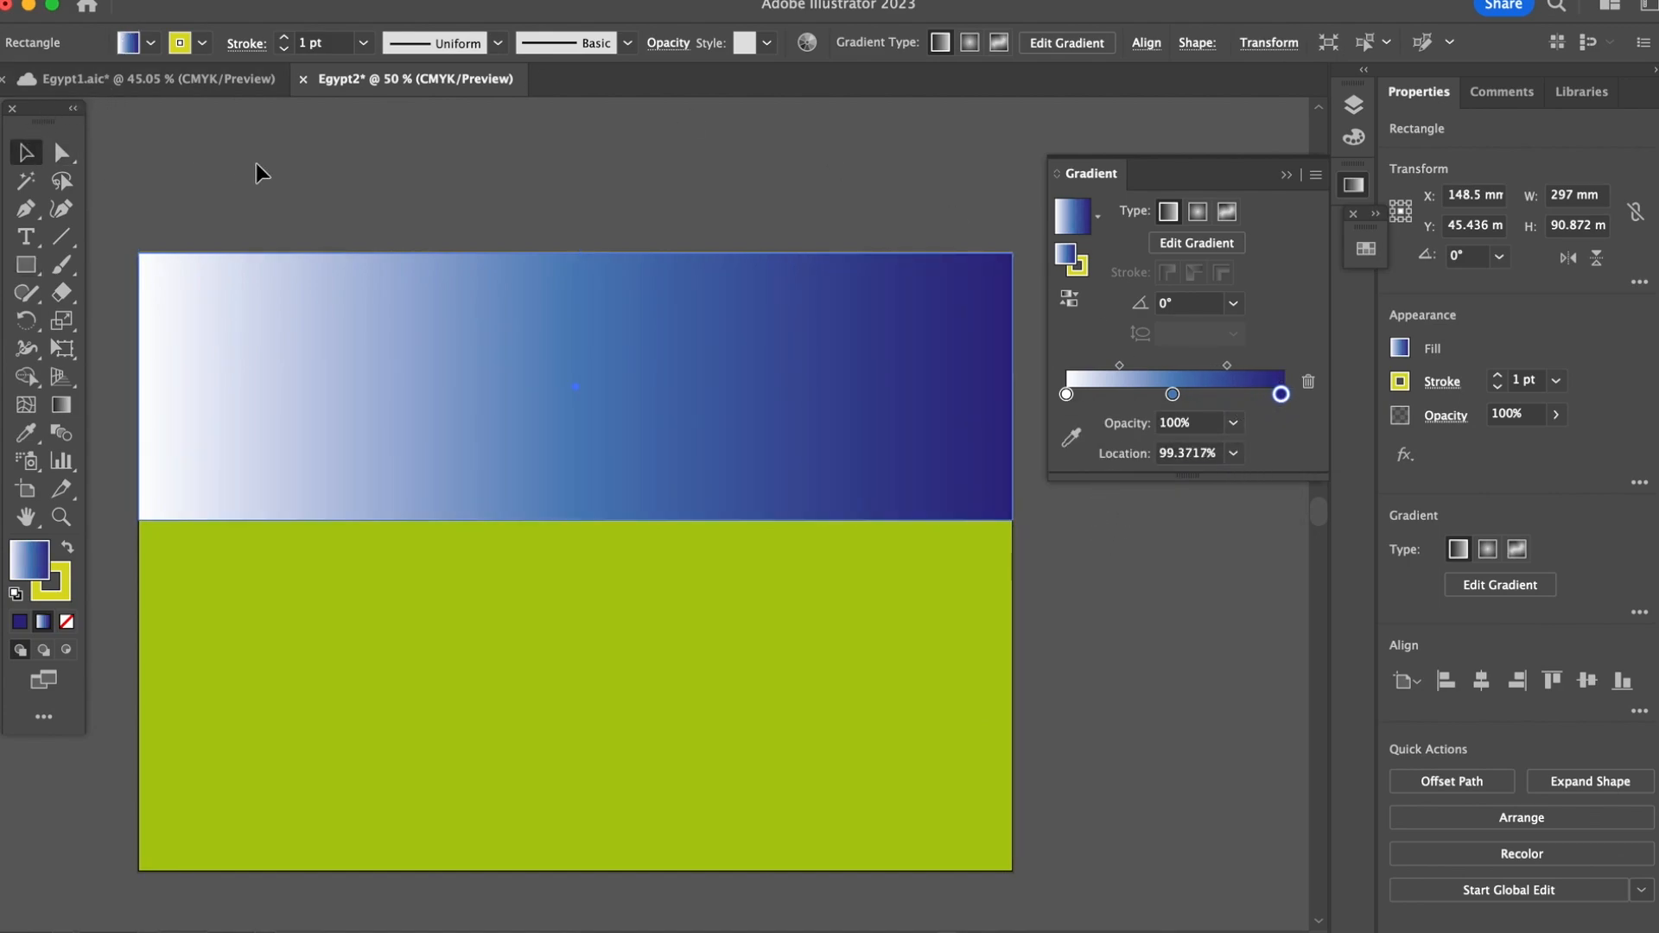
{"action": "left_click", "coordinate": [259, 166]}
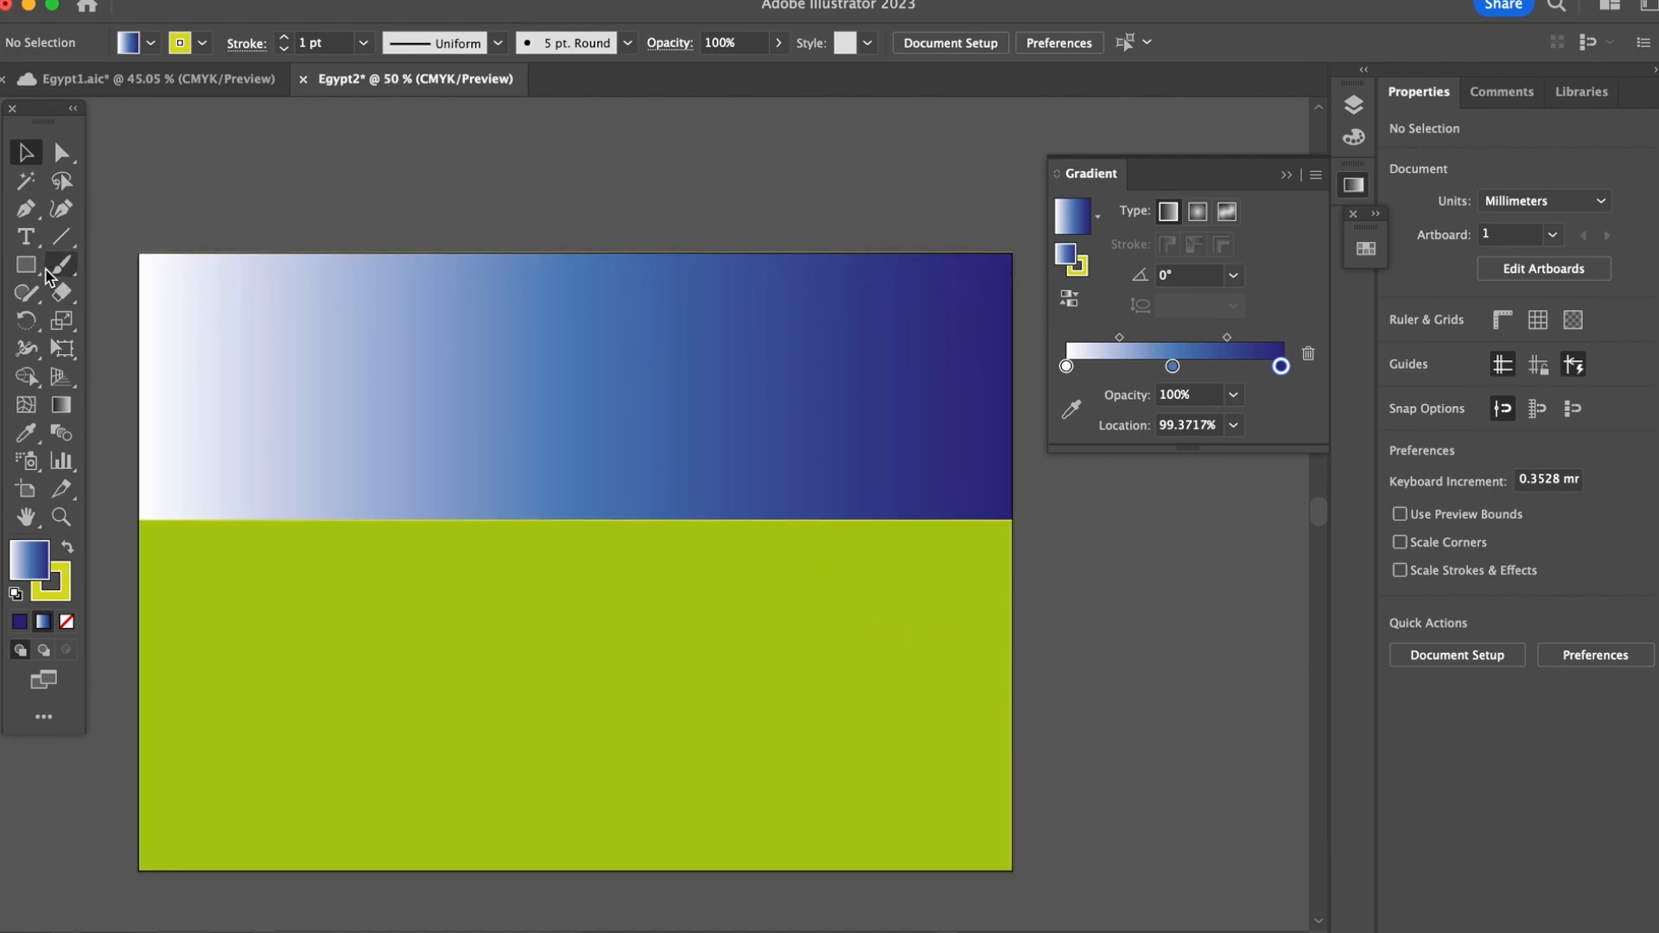
Step: Draw a closed triangle about 54 mm wide and 29 mm high beside the artboard's green area with the Pen tool
{"action": "left_click", "coordinate": [27, 212]}
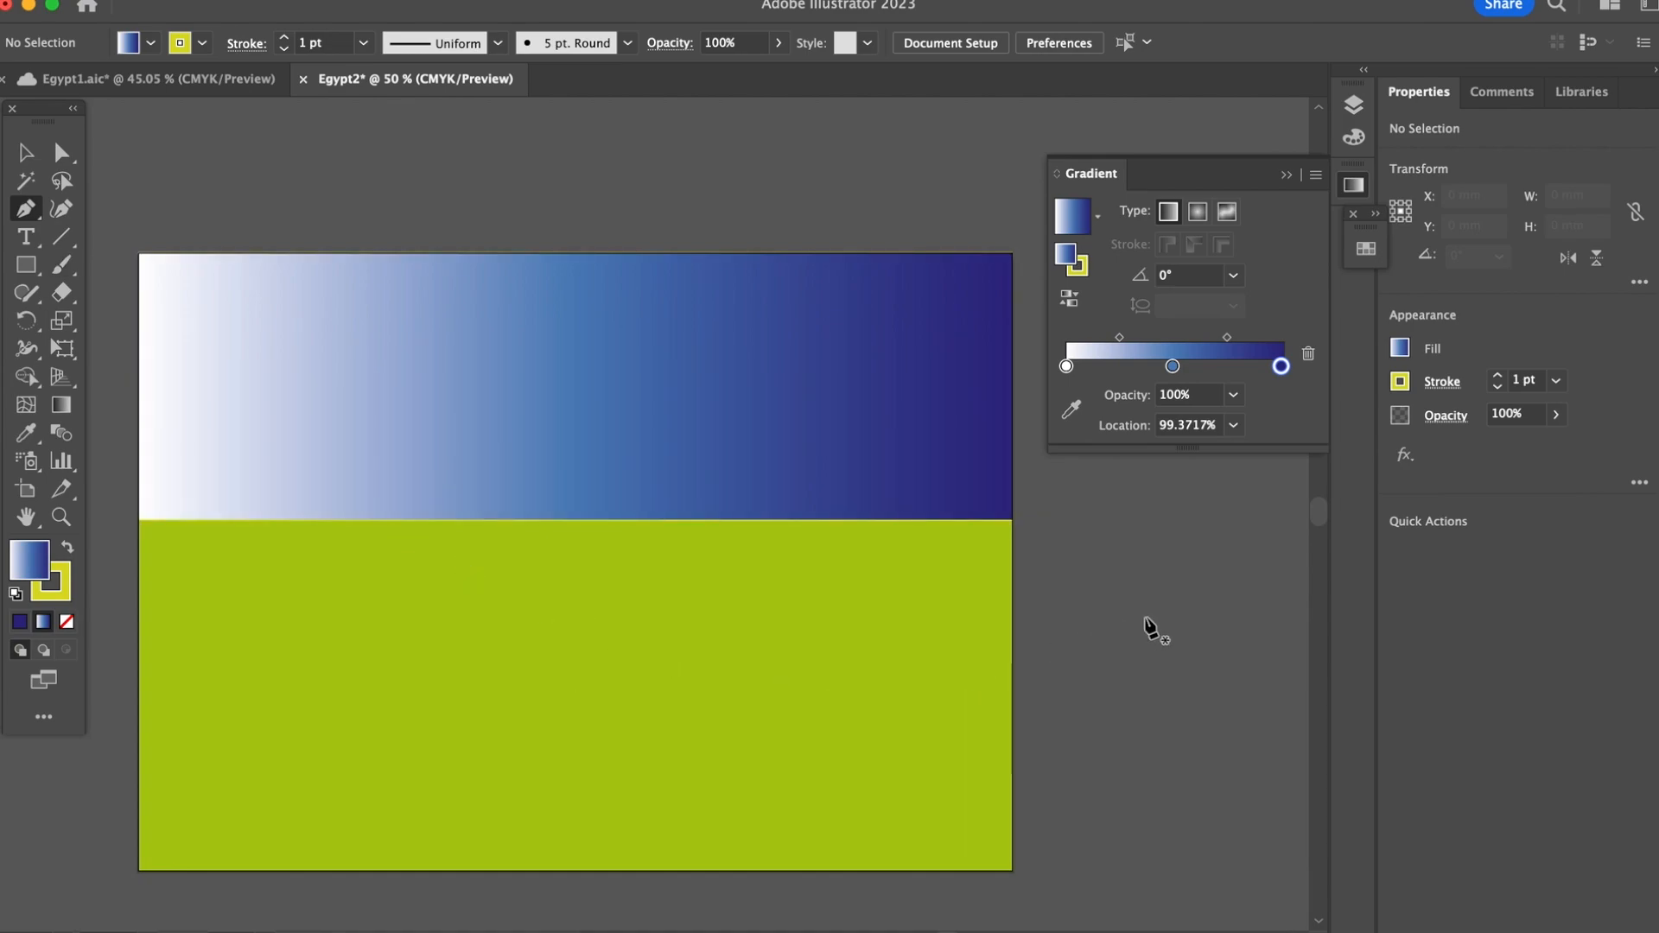
{"action": "left_click", "coordinate": [1034, 665]}
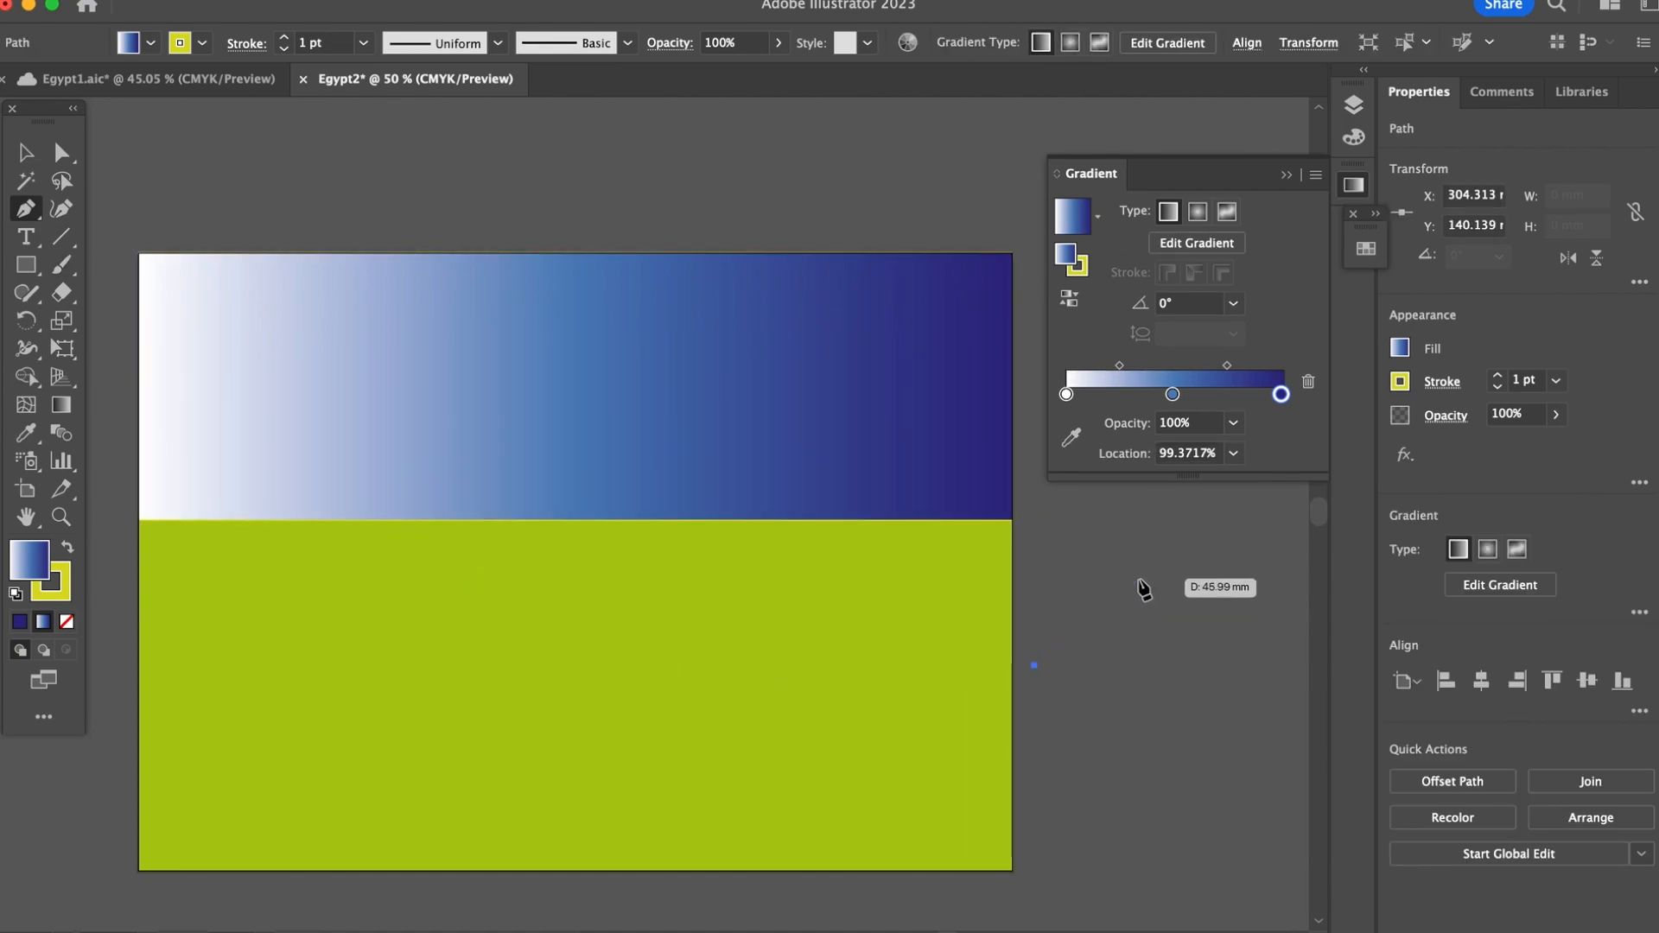
{"action": "left_click", "coordinate": [1138, 580]}
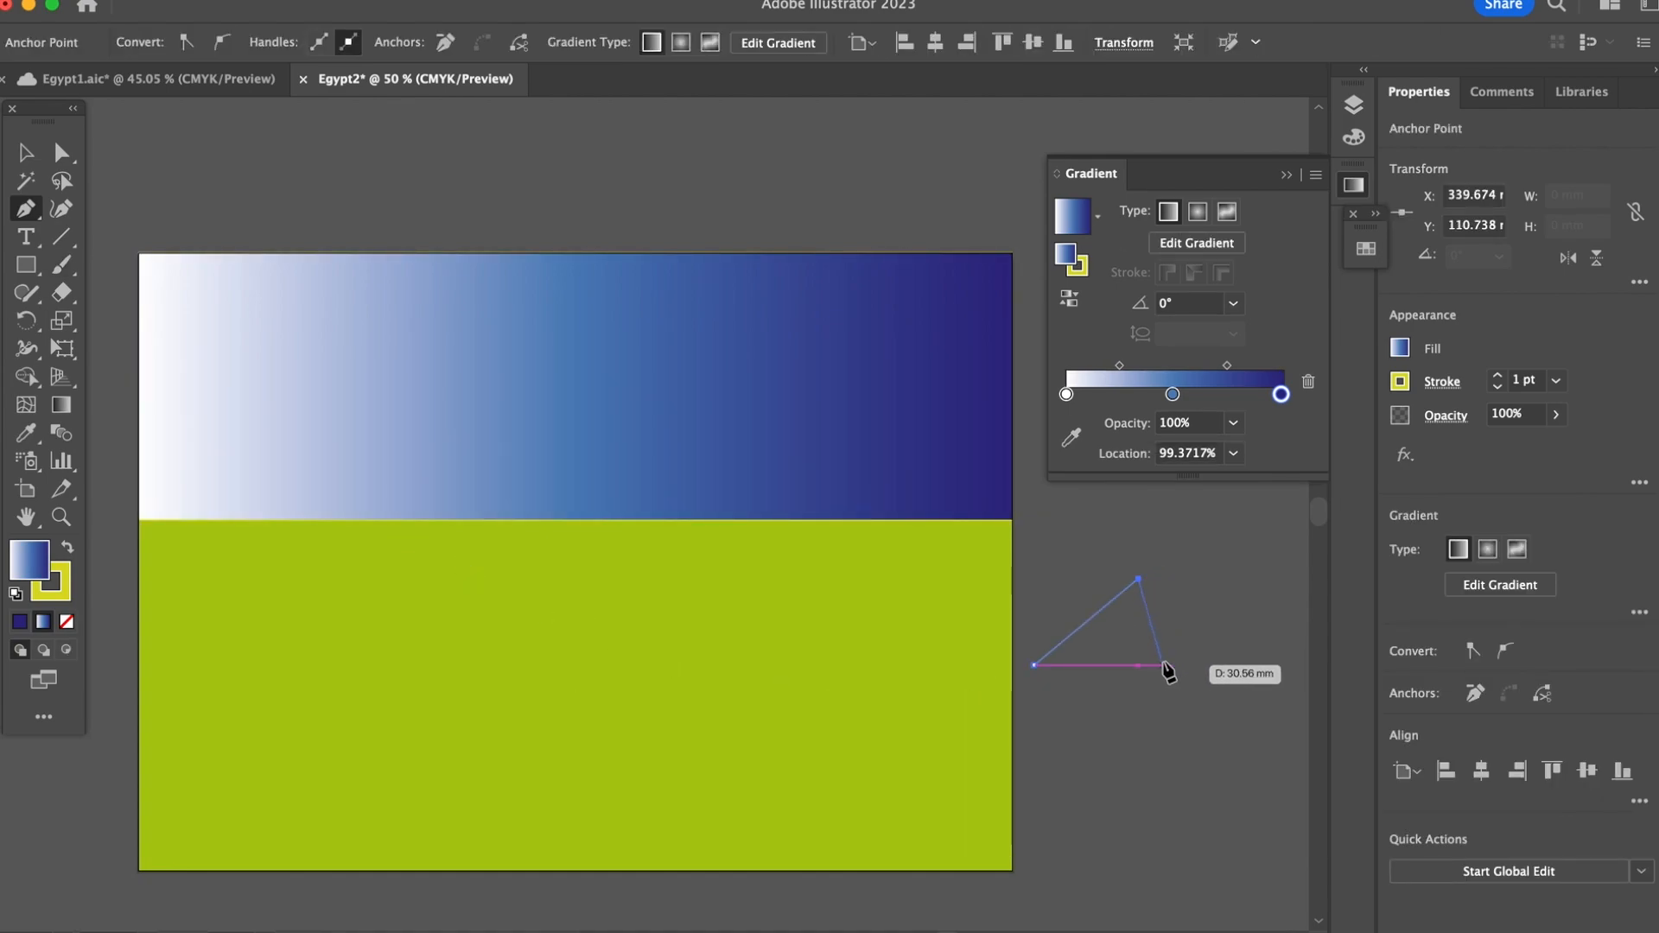
{"action": "left_click", "coordinate": [1193, 660]}
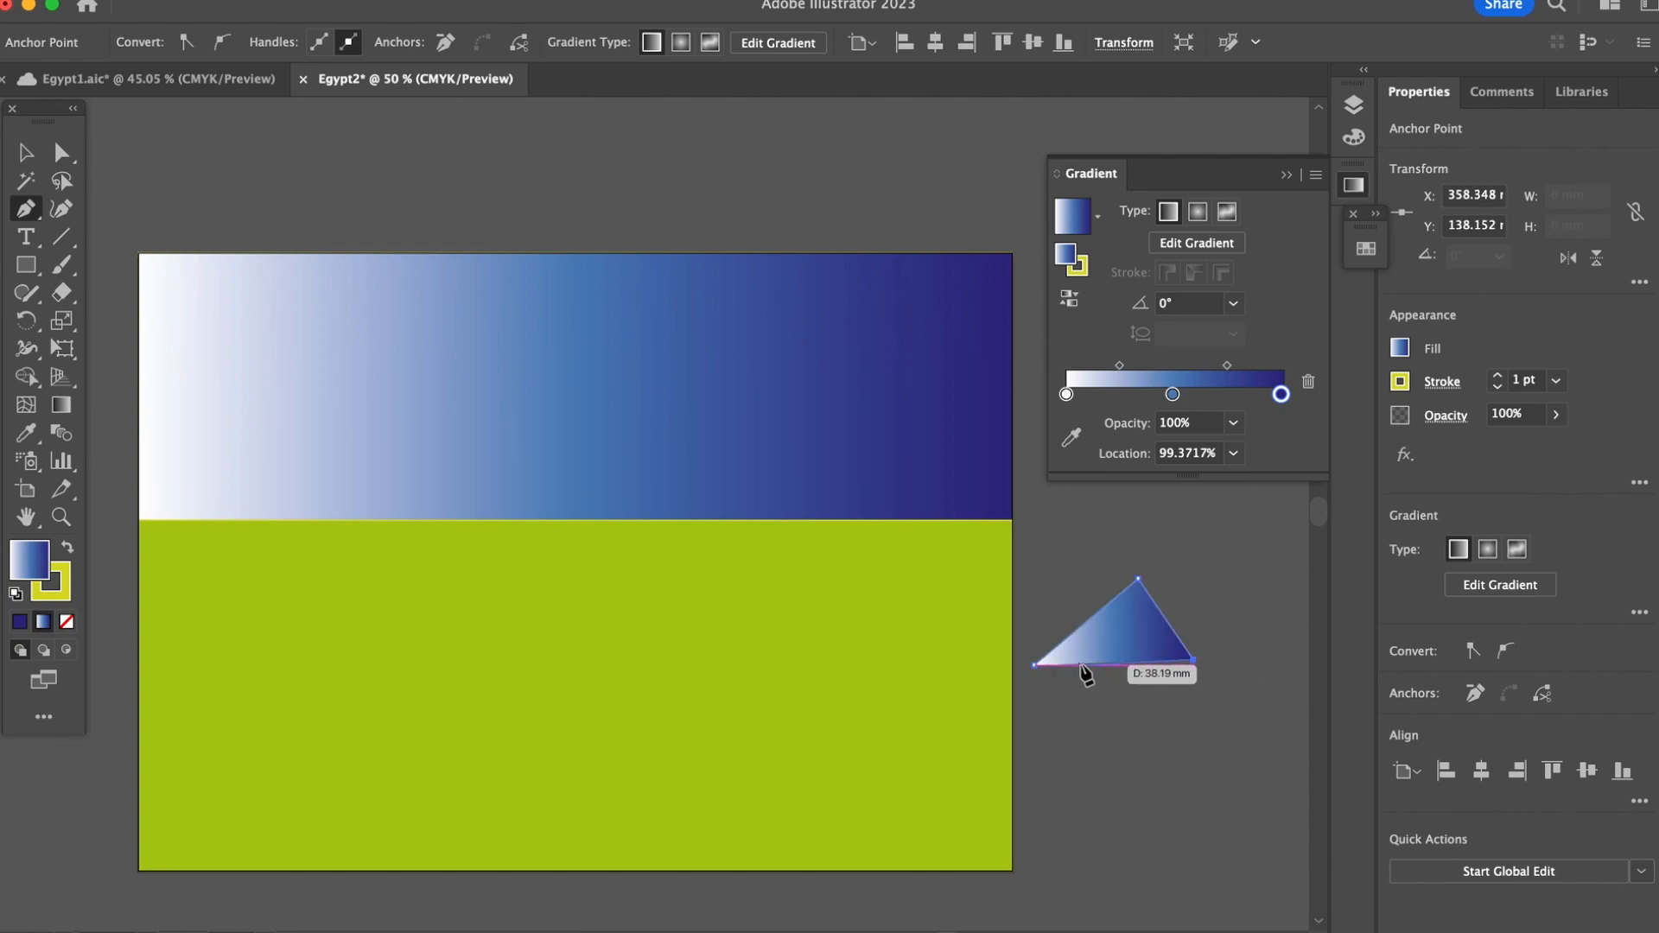
{"action": "left_click", "coordinate": [1035, 665]}
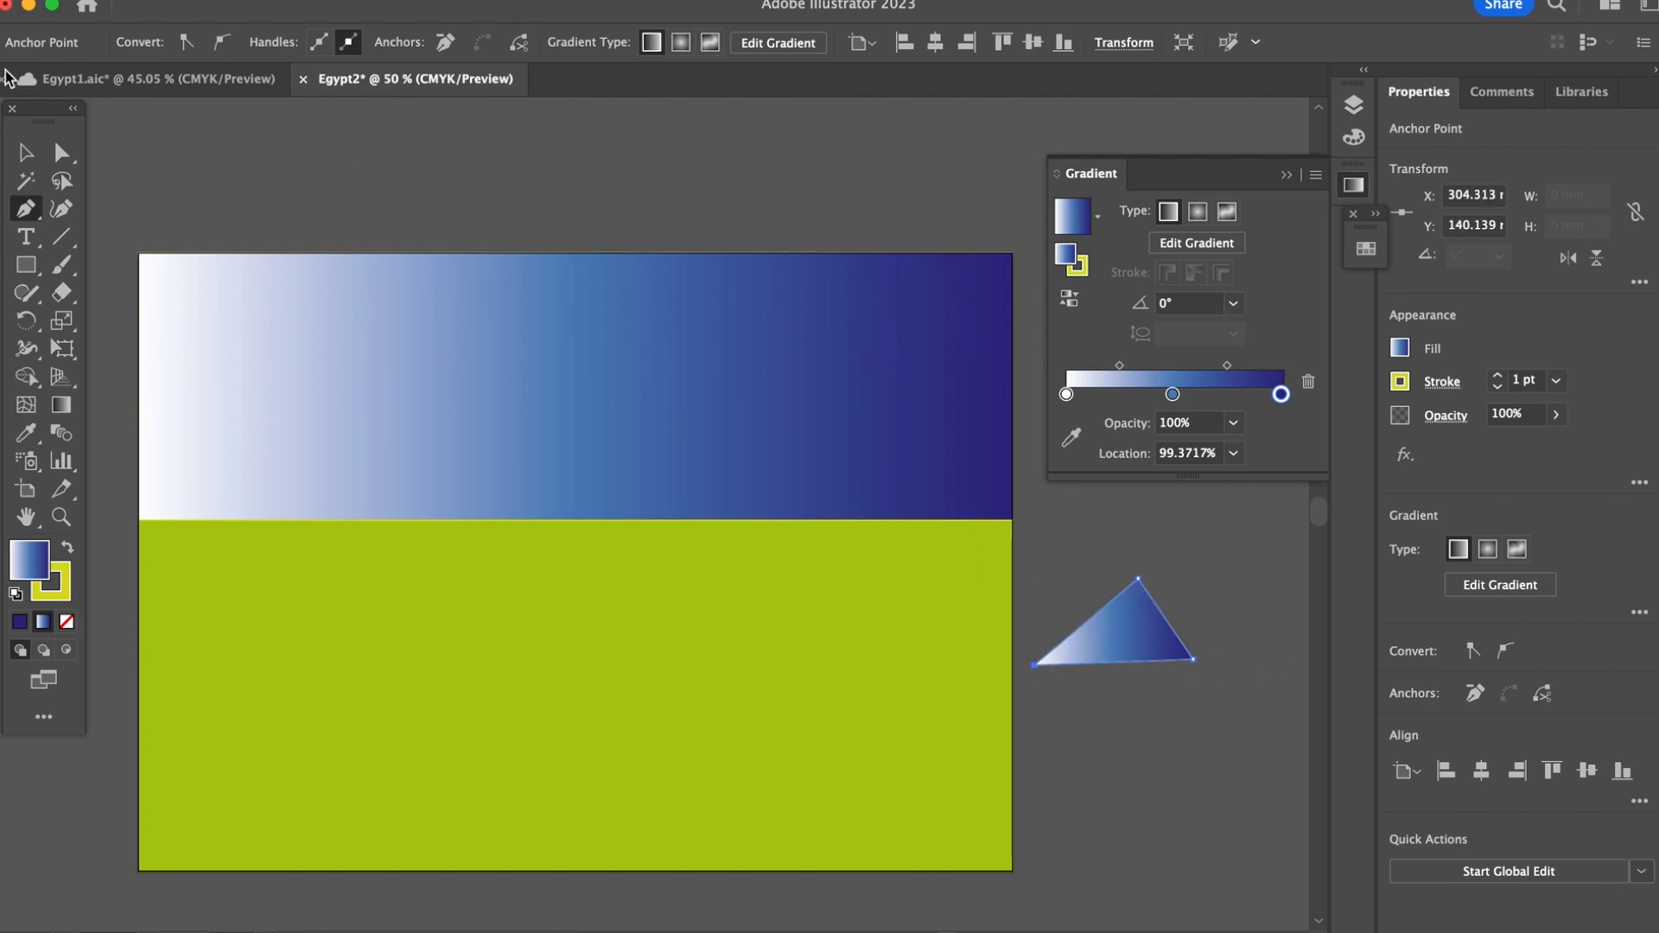
Step: Move the triangle's lower-right anchor point down slightly so that its base is horizontal
{"action": "left_click", "coordinate": [26, 152]}
{"action": "left_click", "coordinate": [60, 152]}
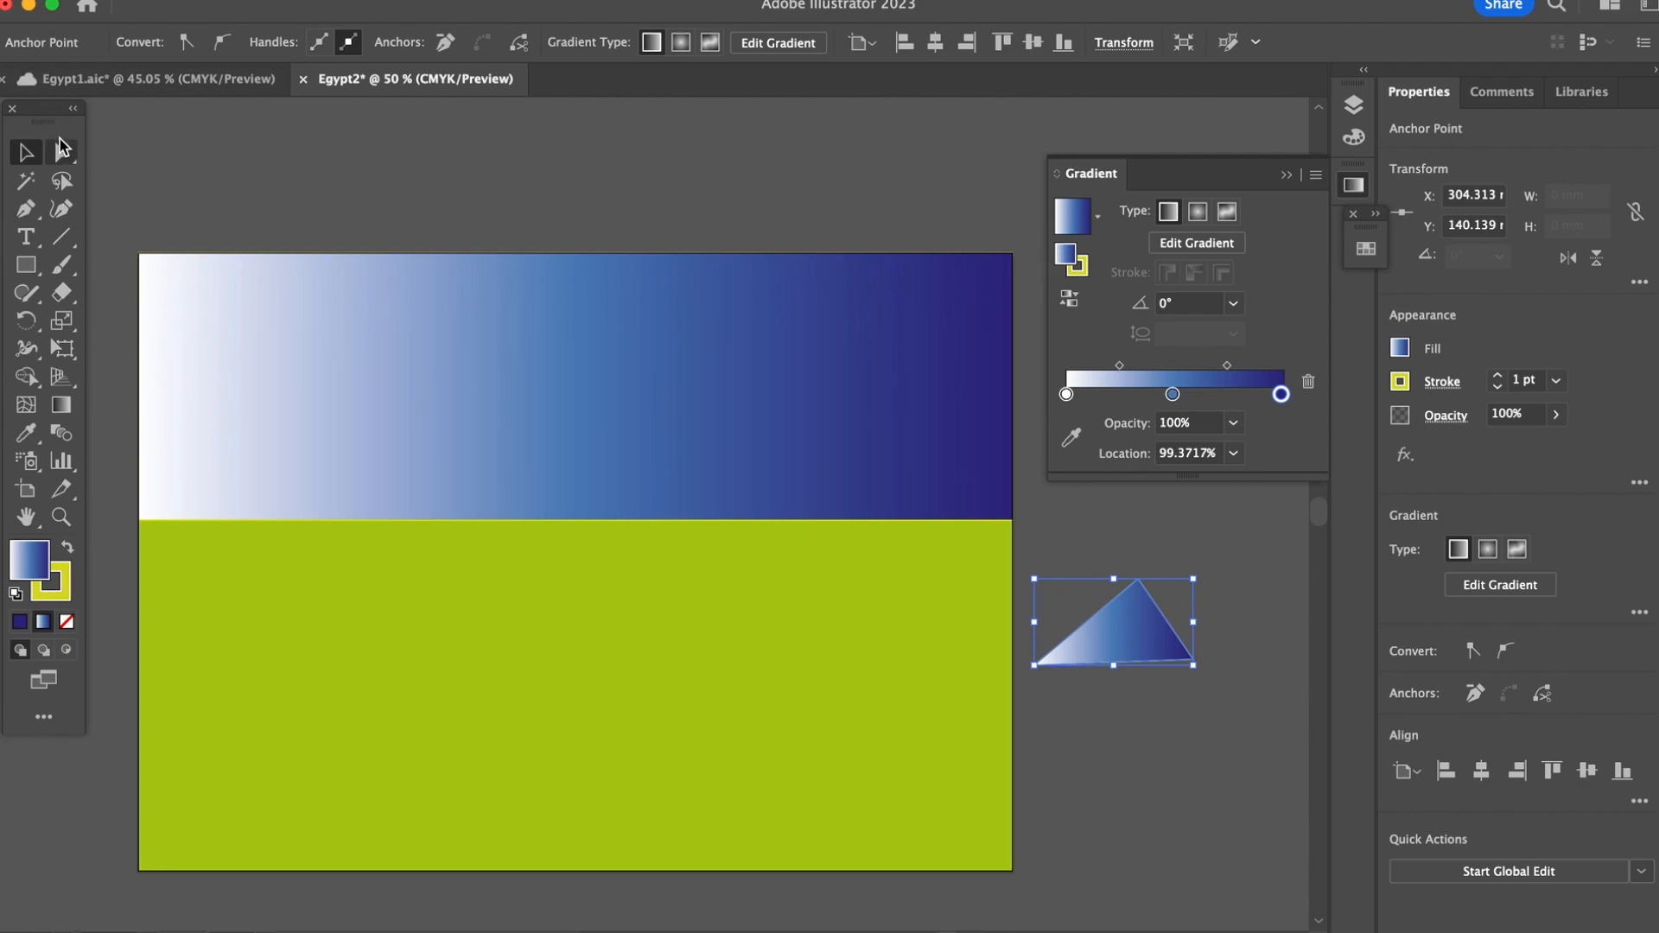
{"action": "left_click", "coordinate": [1196, 662]}
{"action": "key", "text": "super+equal"}
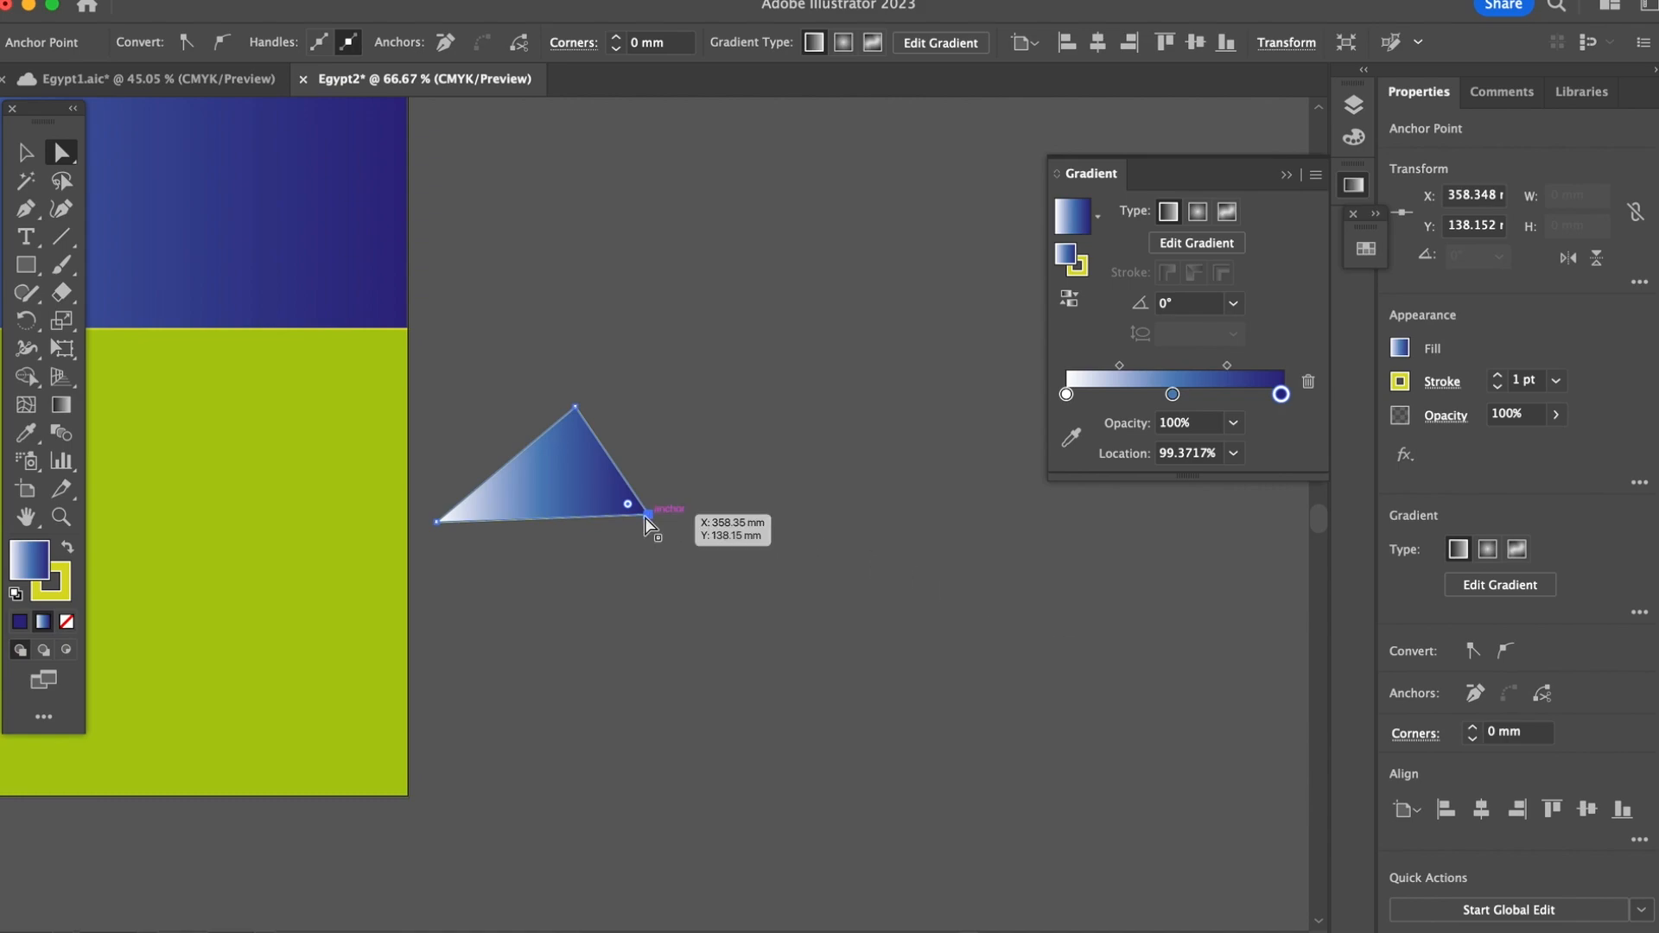
{"action": "left_click_drag", "start_coordinate": [654, 519], "coordinate": [654, 526]}
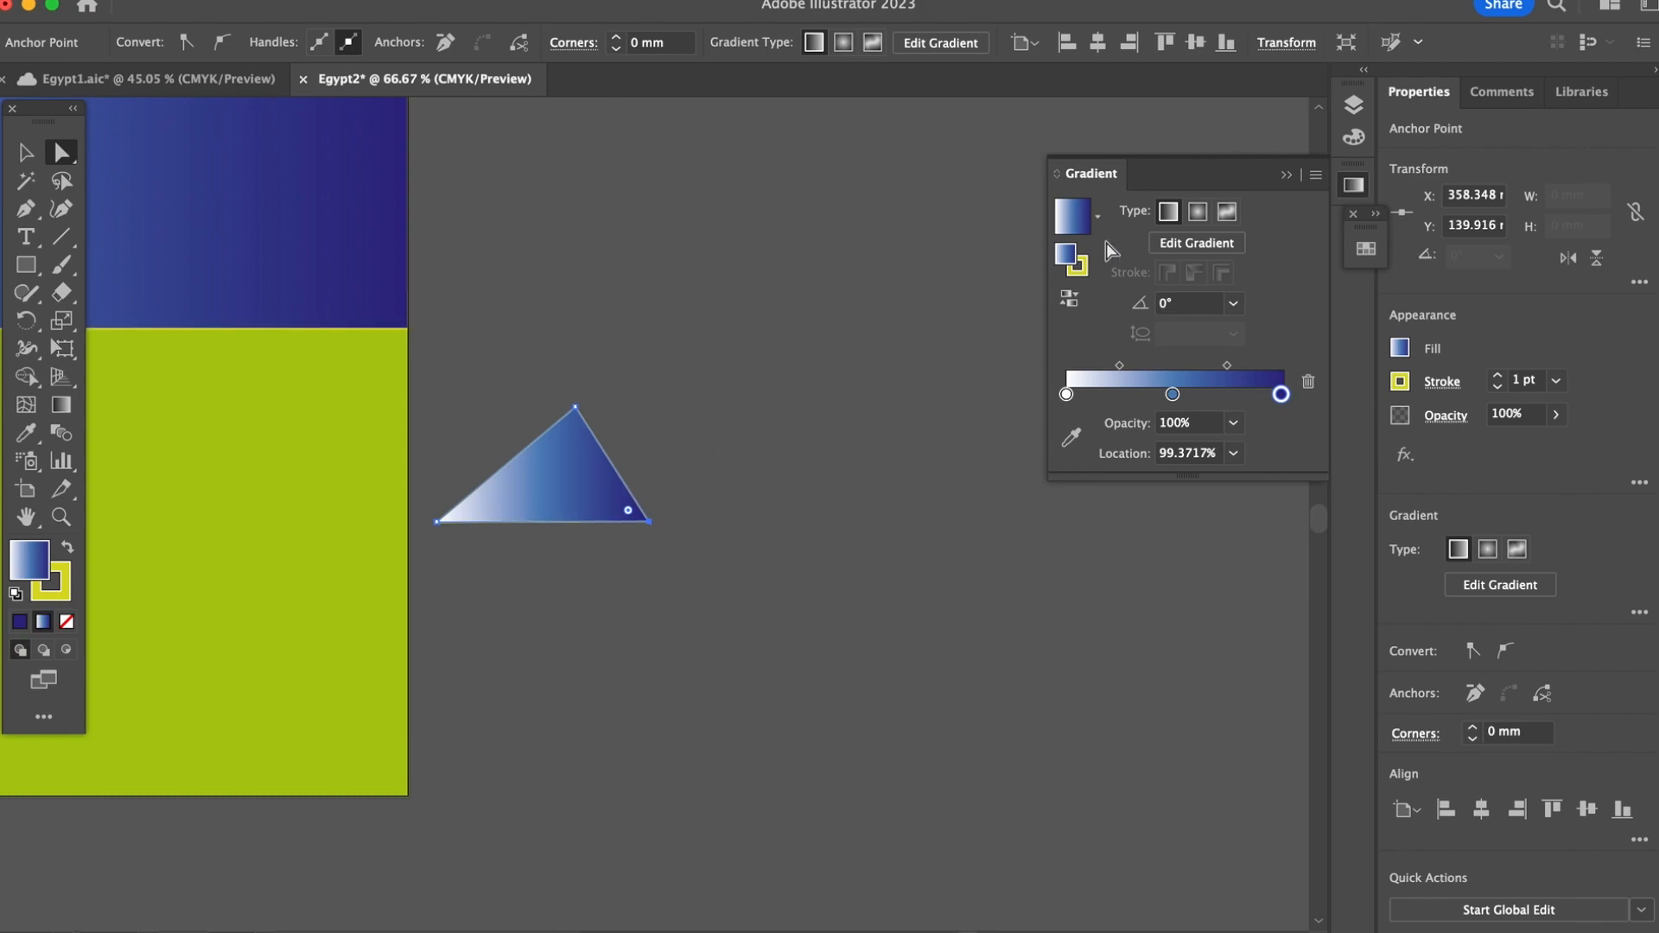
Step: Change the dark blue end stop of the triangle's gradient to yellow-green
{"action": "left_click", "coordinate": [1353, 185]}
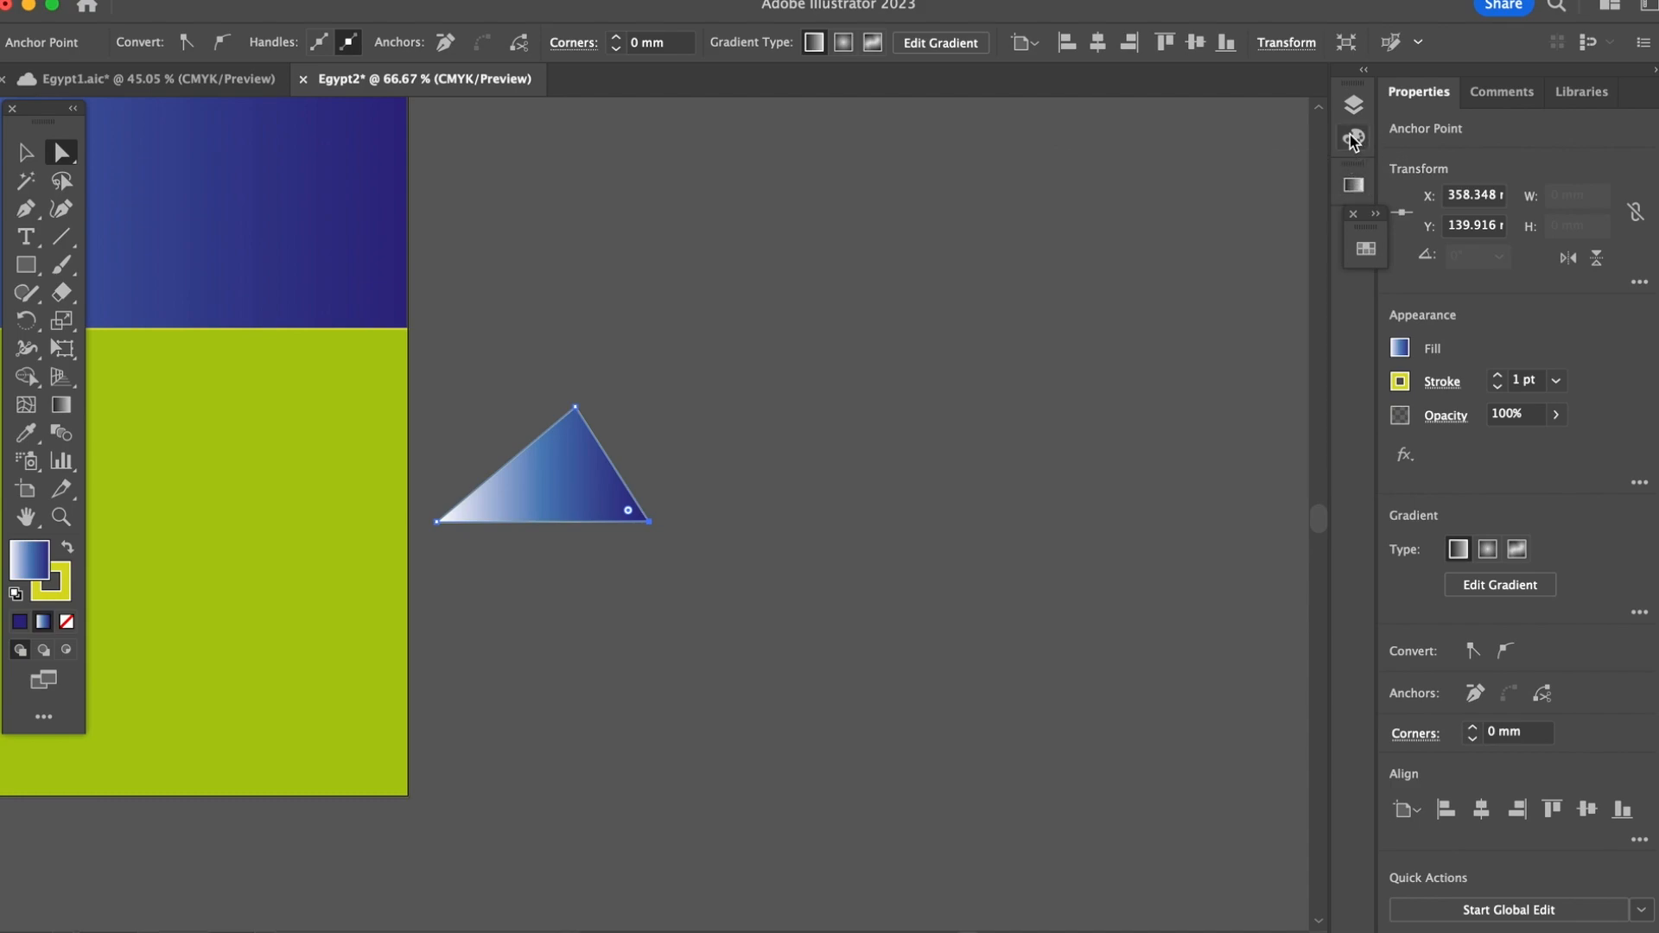
{"action": "left_click", "coordinate": [1353, 140]}
{"action": "left_click", "coordinate": [1099, 216]}
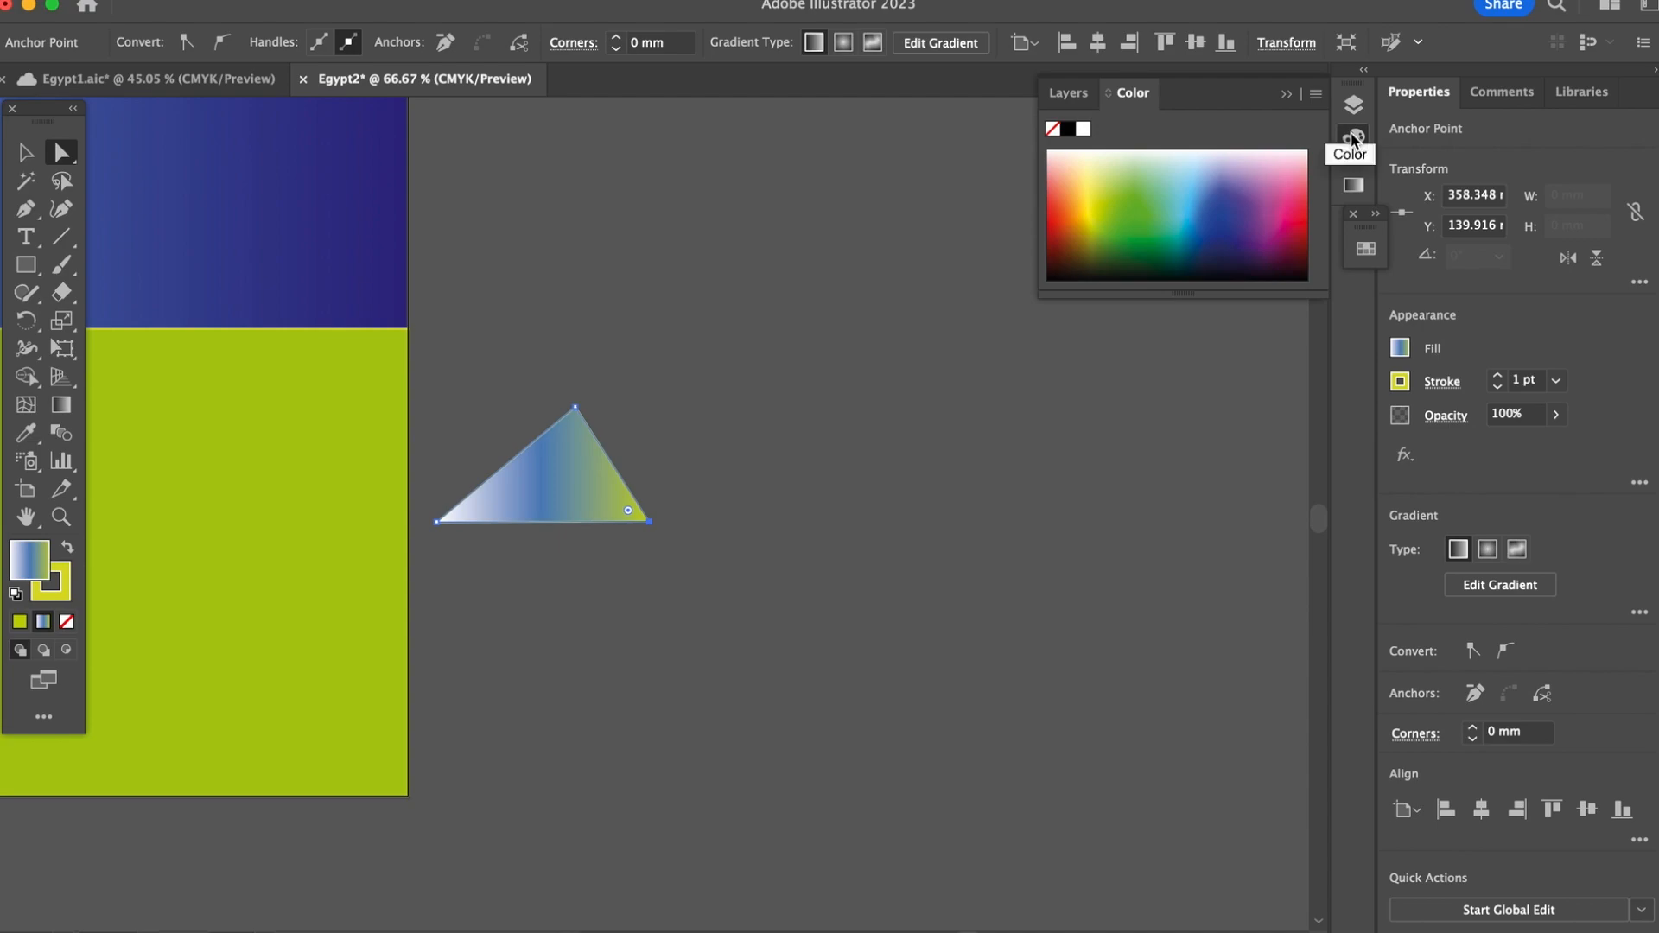
{"action": "left_click", "coordinate": [1355, 192]}
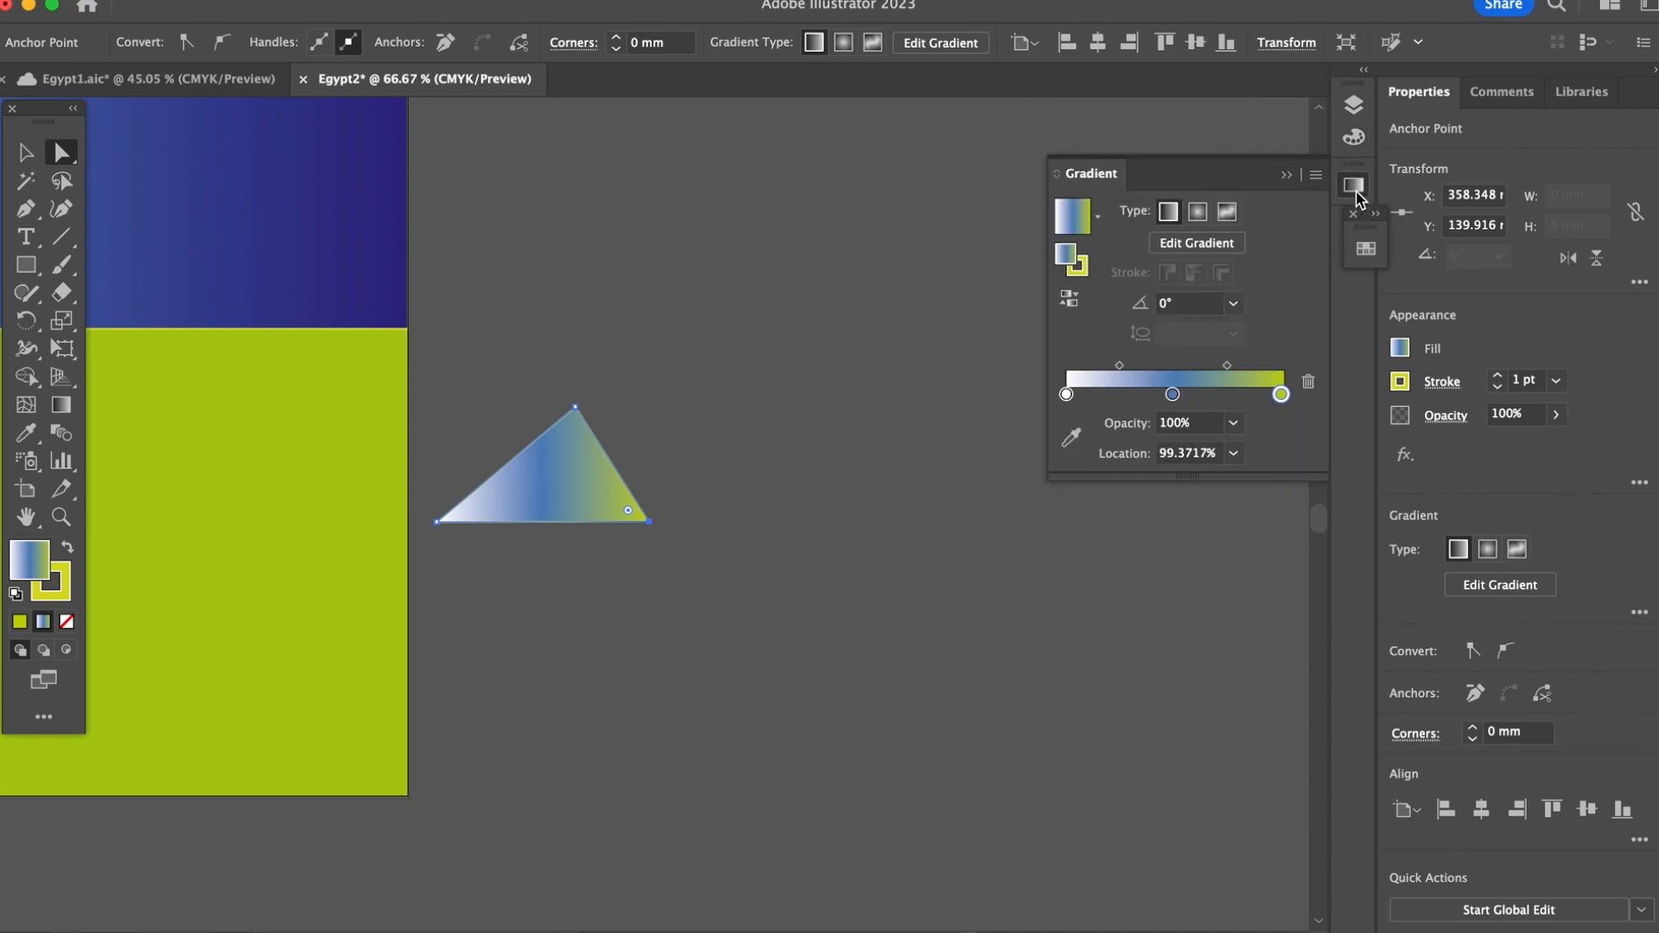
{"action": "left_click", "coordinate": [1356, 192]}
Step: Replace the triangle's gradient fill with the solid C=20 M=0 Y=100 K=0 swatch and deselect it
{"action": "left_click", "coordinate": [26, 152]}
{"action": "left_click", "coordinate": [572, 324]}
{"action": "left_click", "coordinate": [555, 484]}
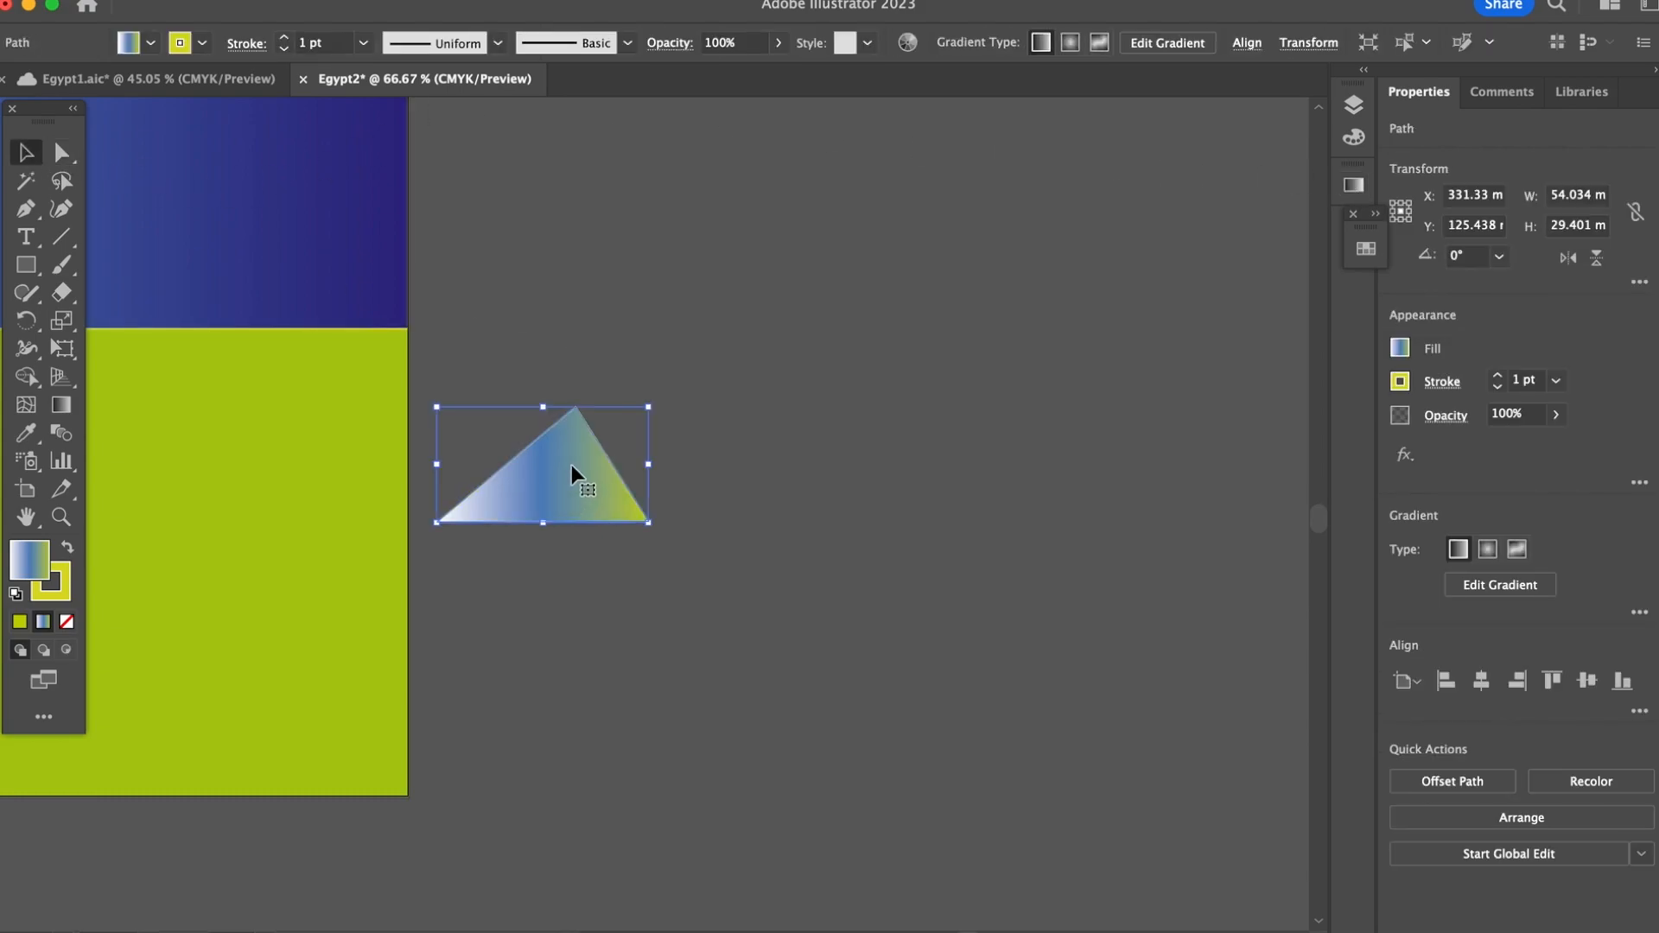
{"action": "left_click", "coordinate": [579, 0]}
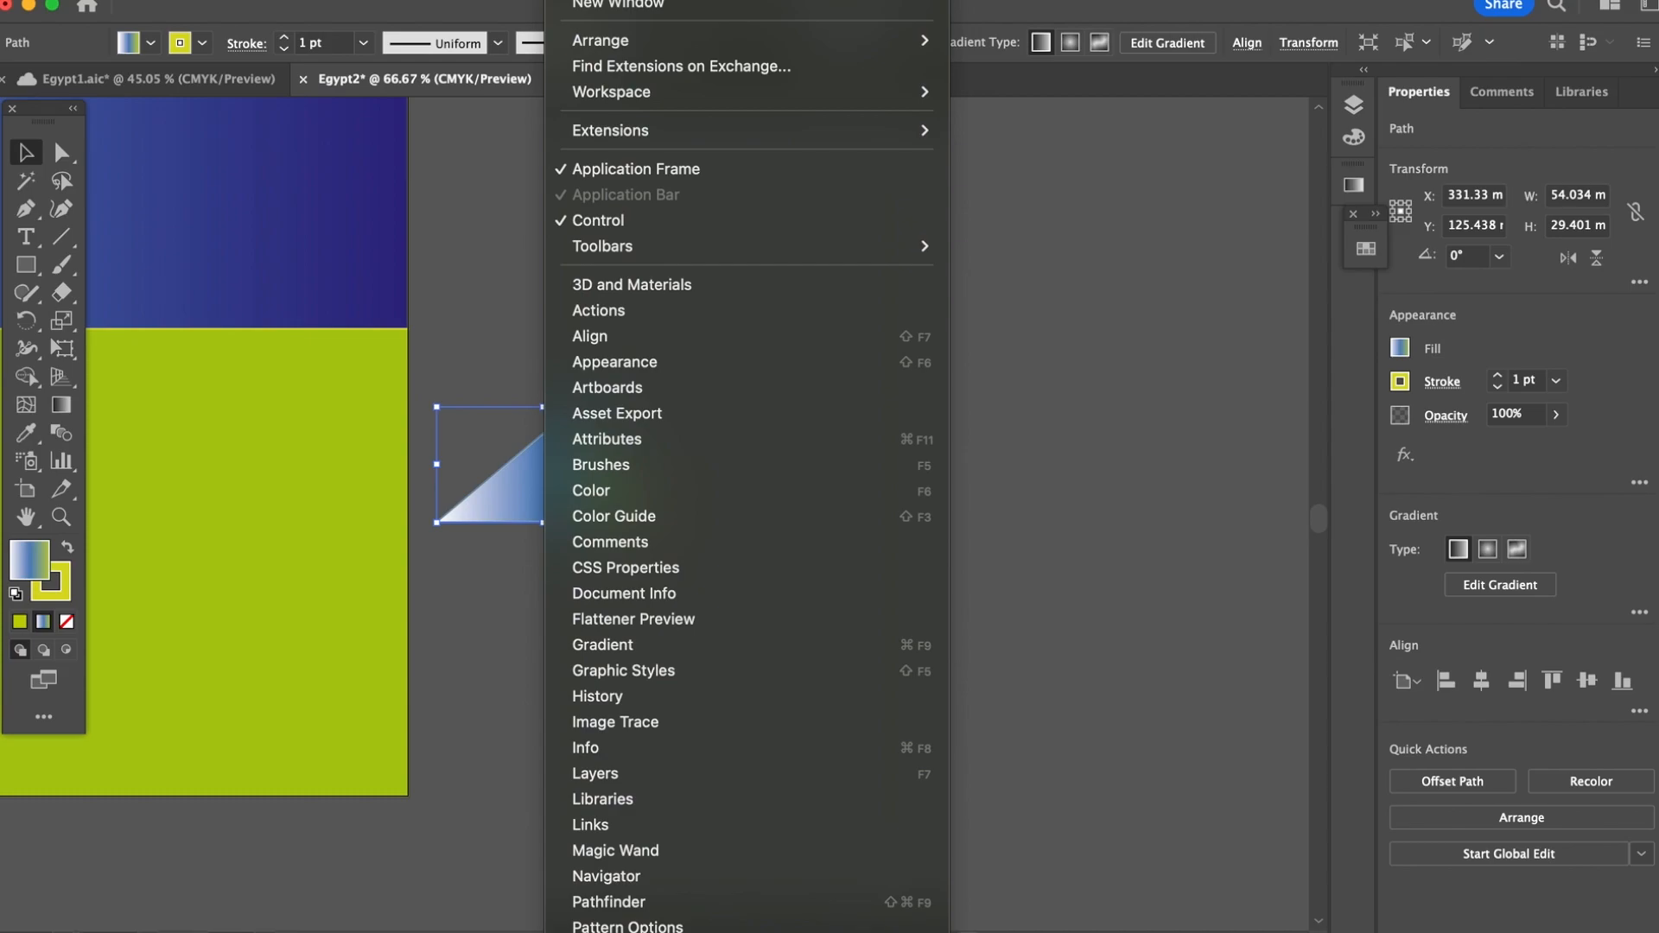
{"action": "scroll", "coordinate": [700, 794], "scroll_direction": "down", "scroll_amount": 5}
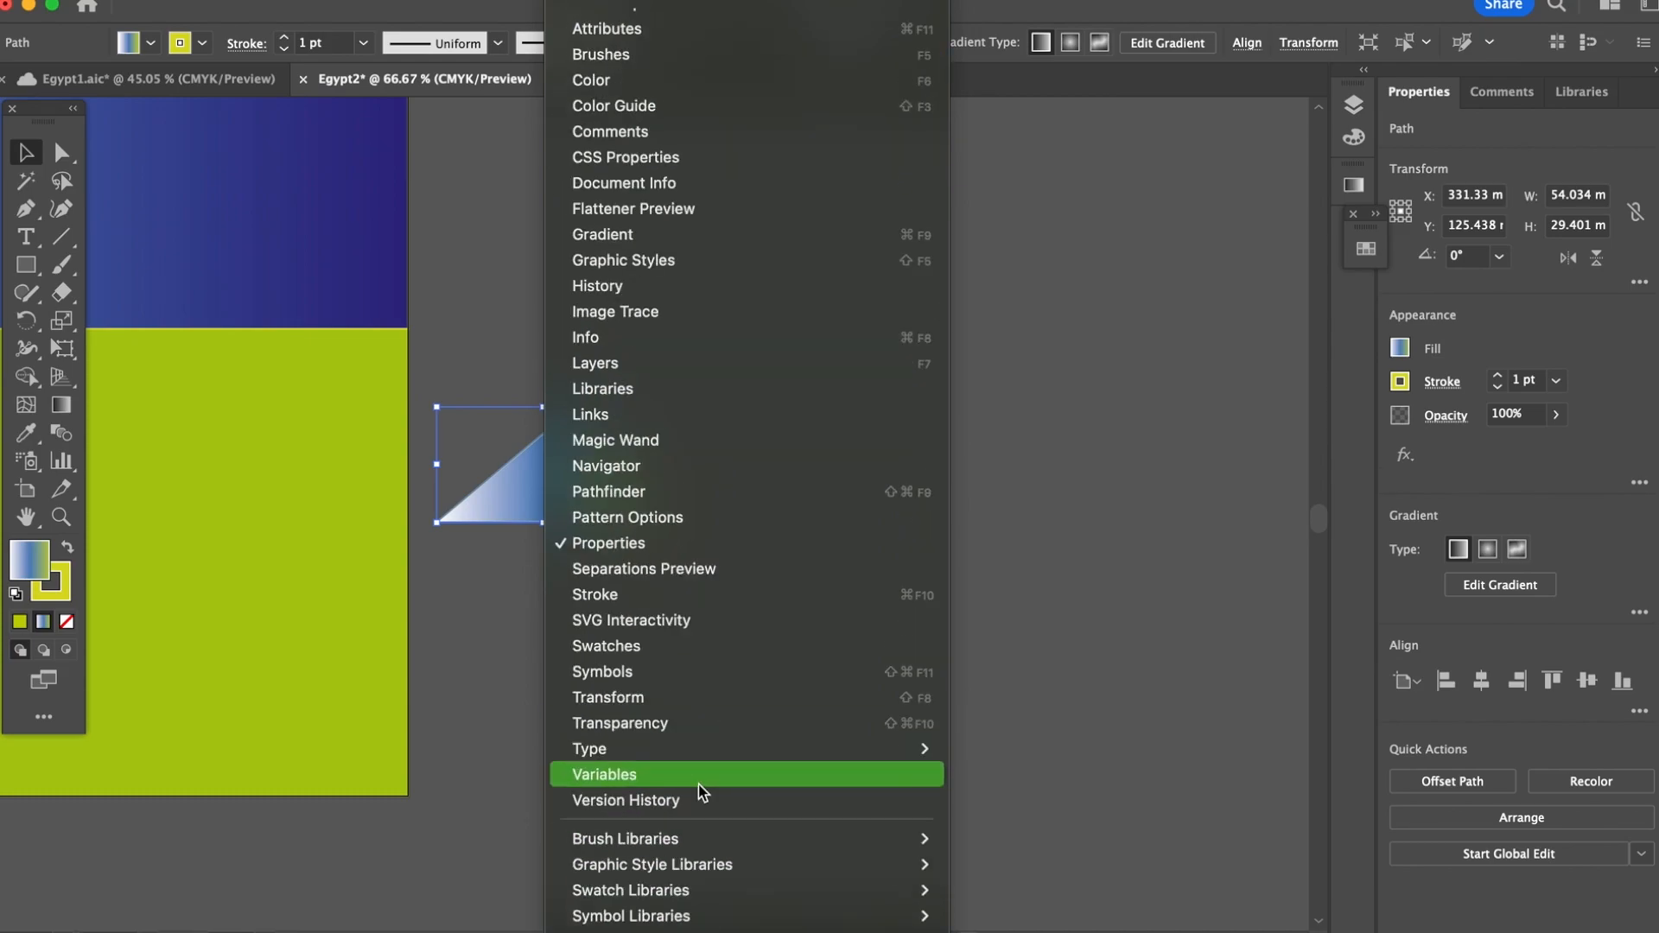
{"action": "left_click", "coordinate": [737, 647]}
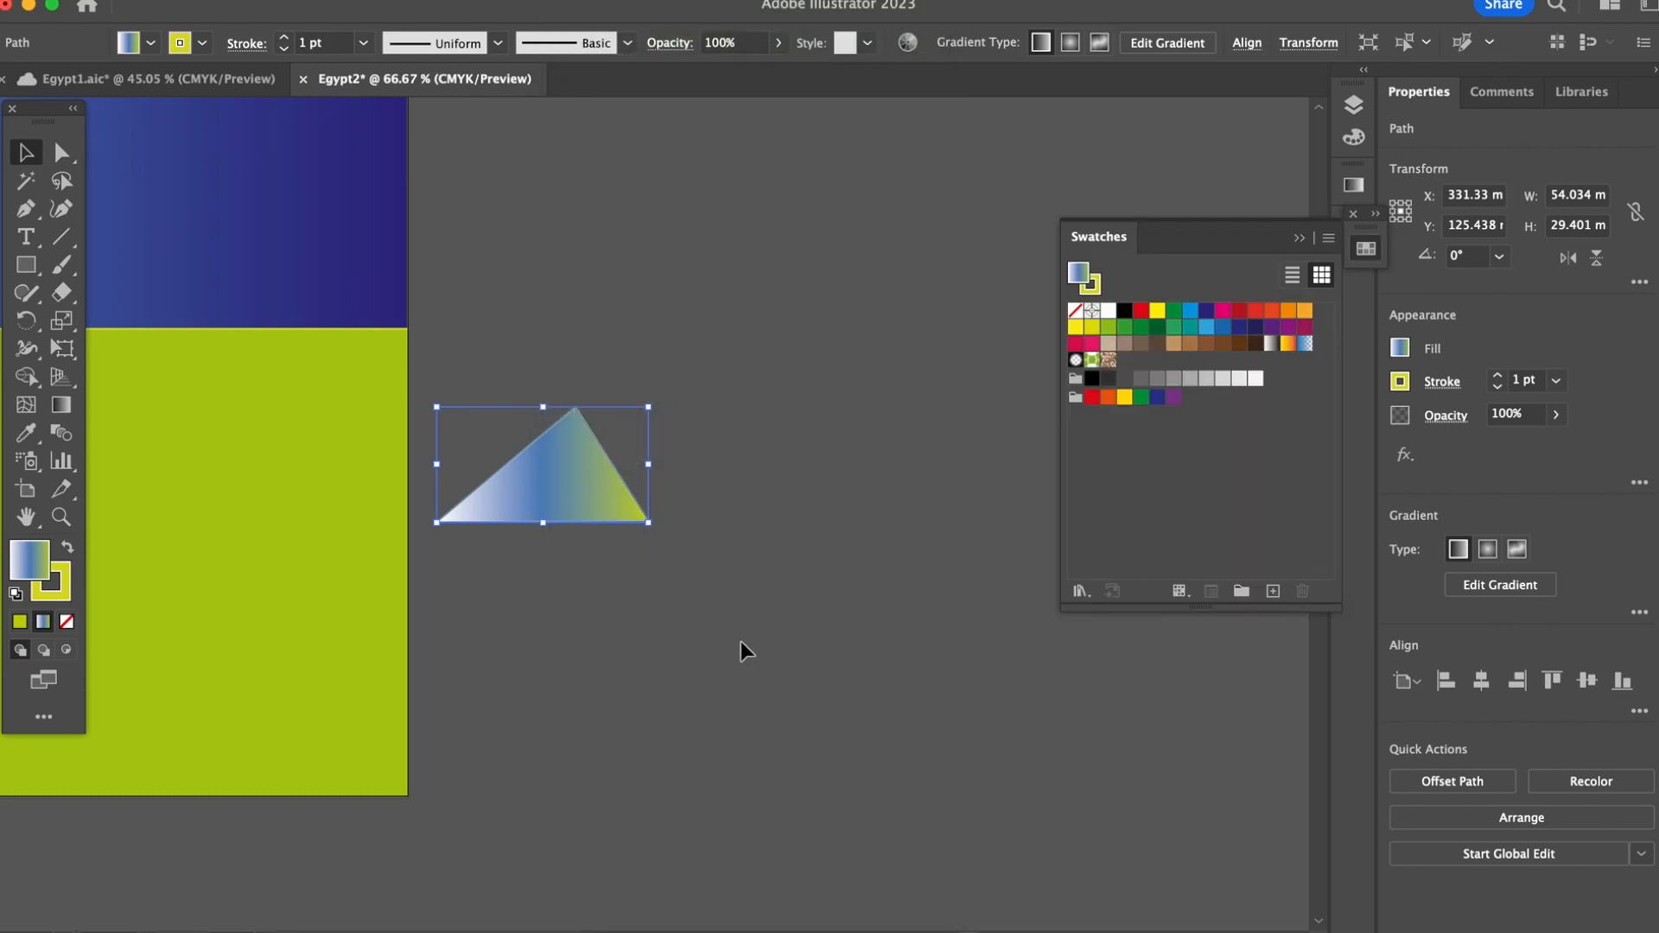
{"action": "left_click", "coordinate": [1124, 398]}
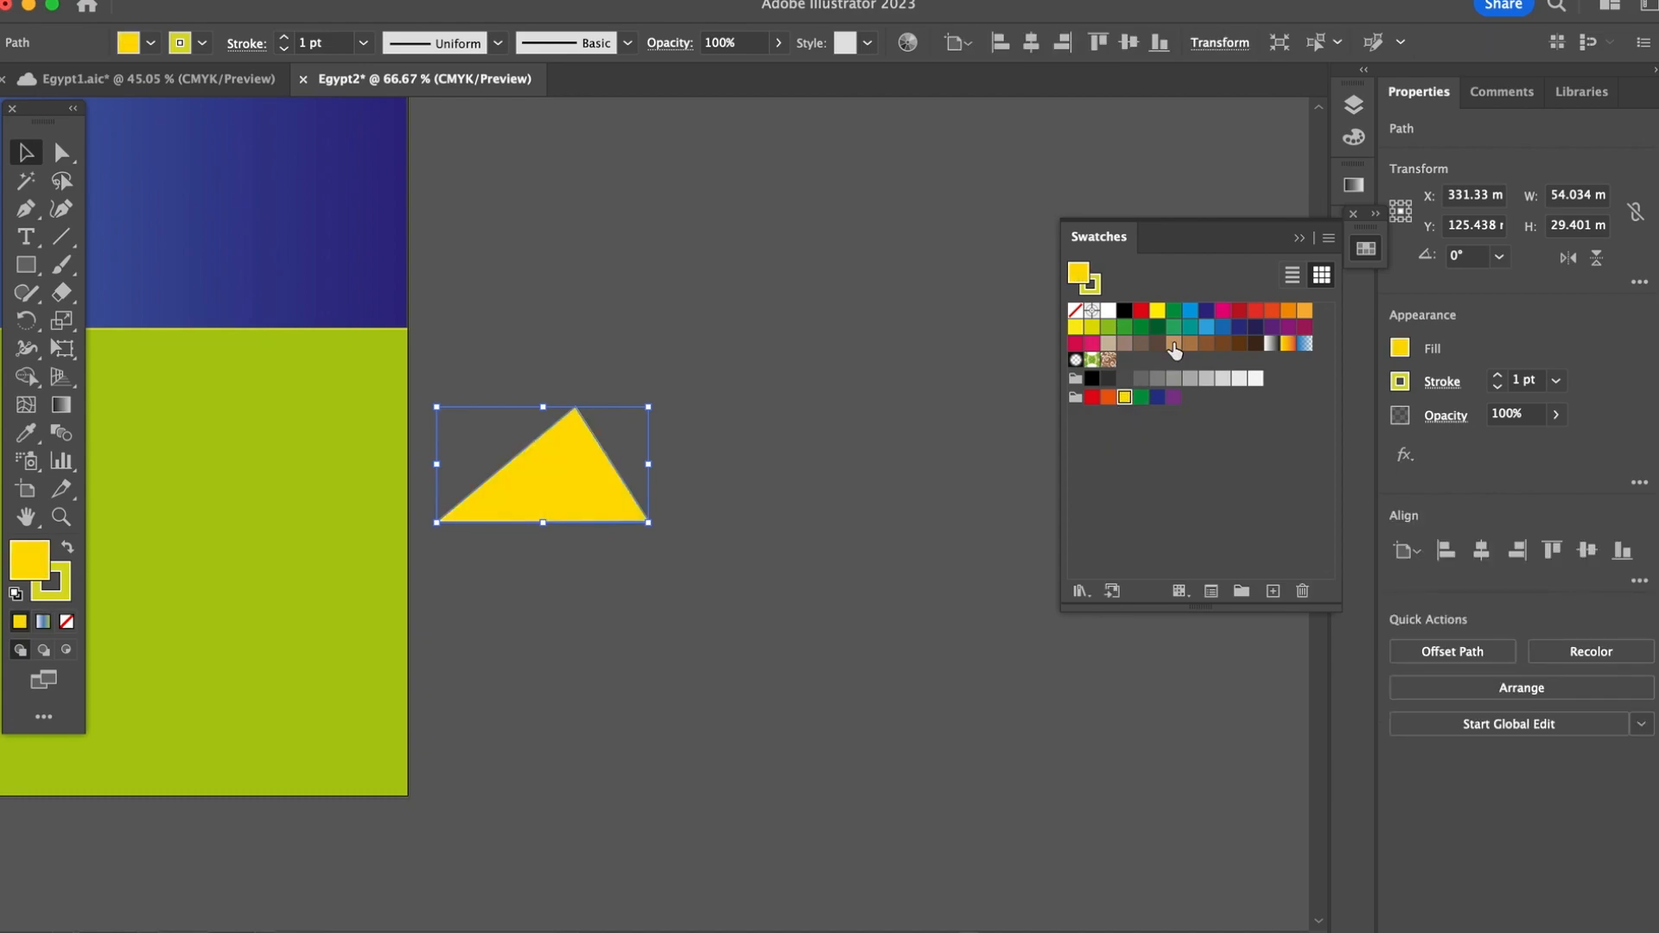
{"action": "left_click", "coordinate": [1092, 332]}
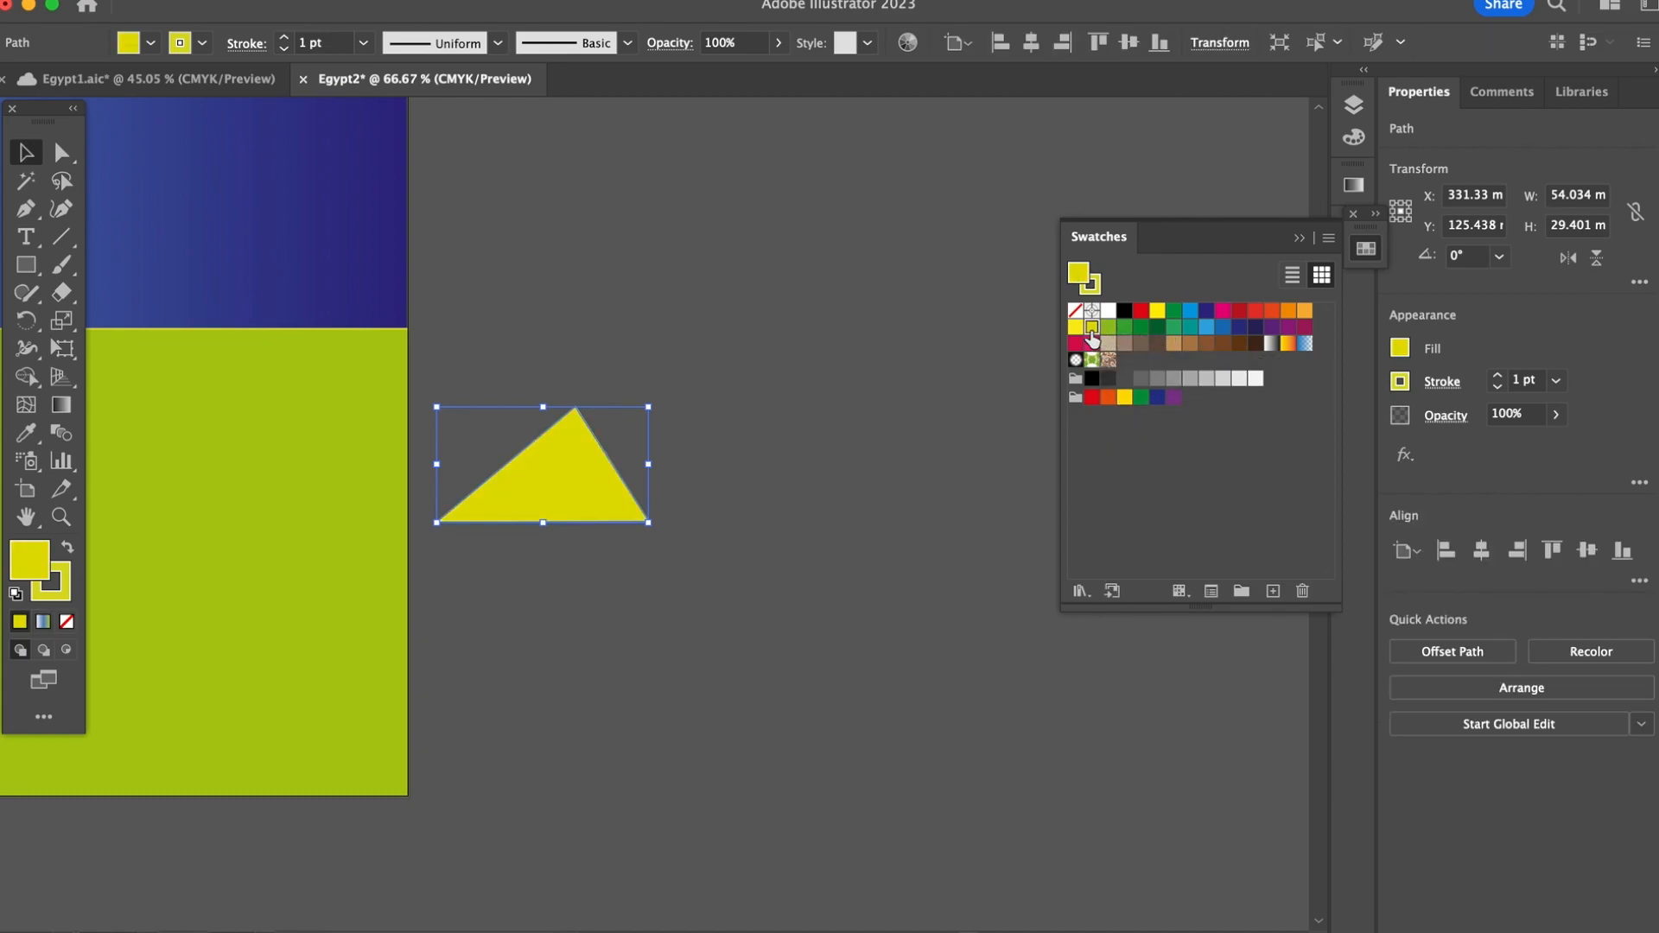
{"action": "left_click", "coordinate": [596, 268]}
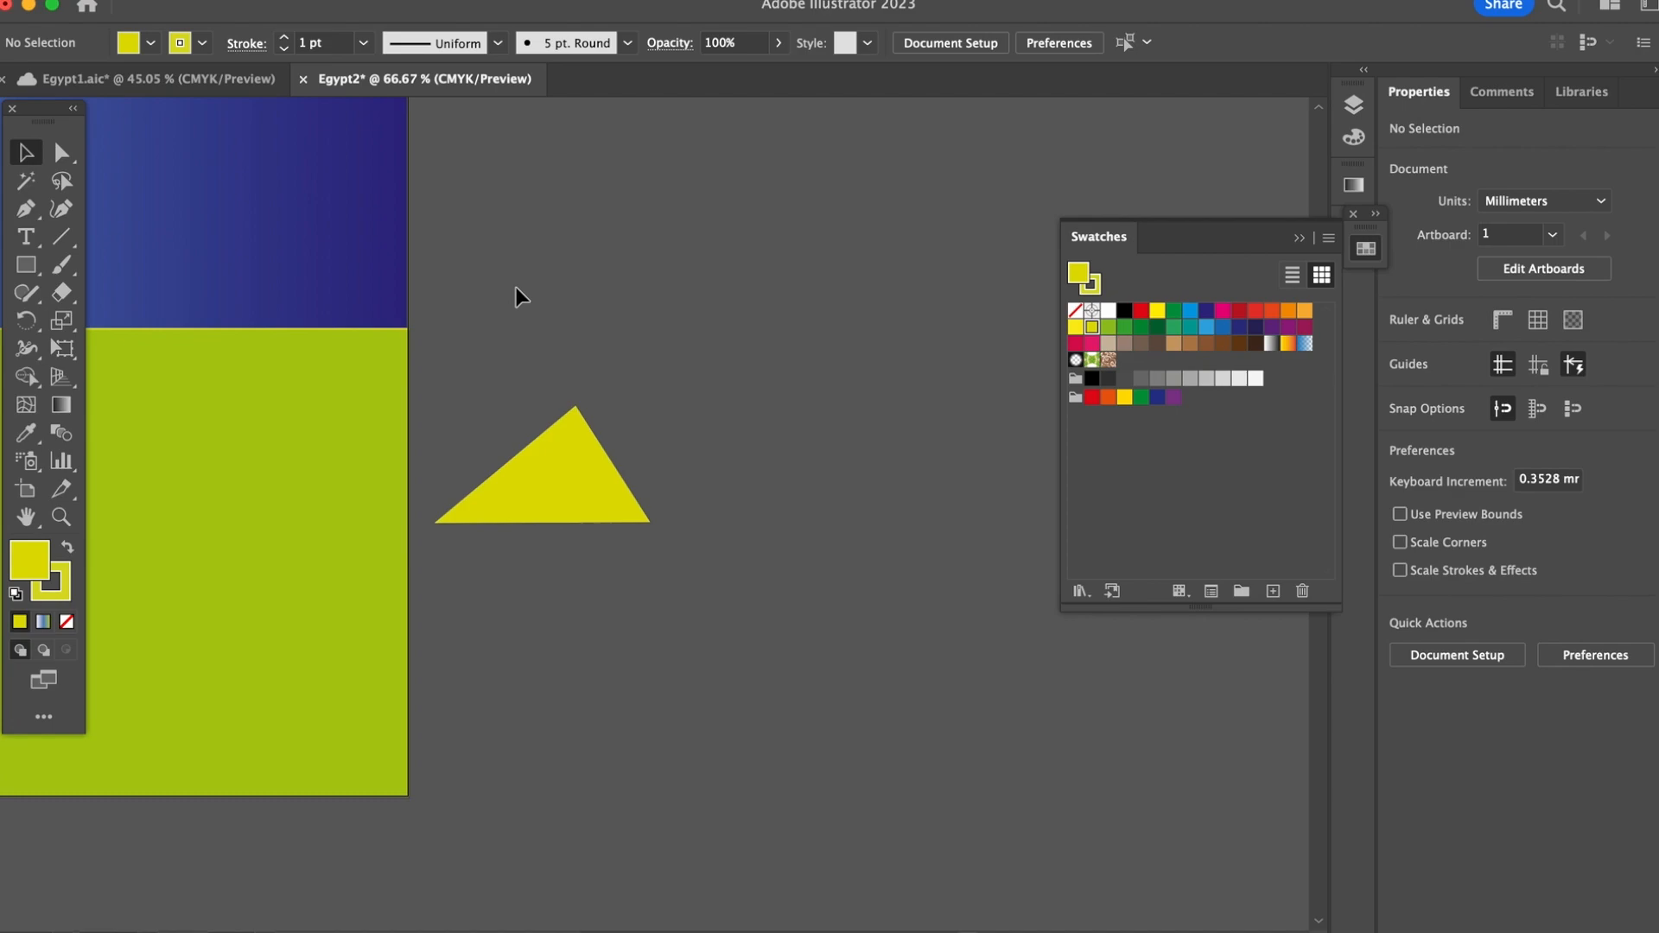
Step: Place three equal yellow triangles side by side along the horizon, with their bases on the green ground's upper edge
{"action": "left_click_drag", "start_coordinate": [437, 271], "coordinate": [1126, 464]}
{"action": "key", "text": "super+minus"}
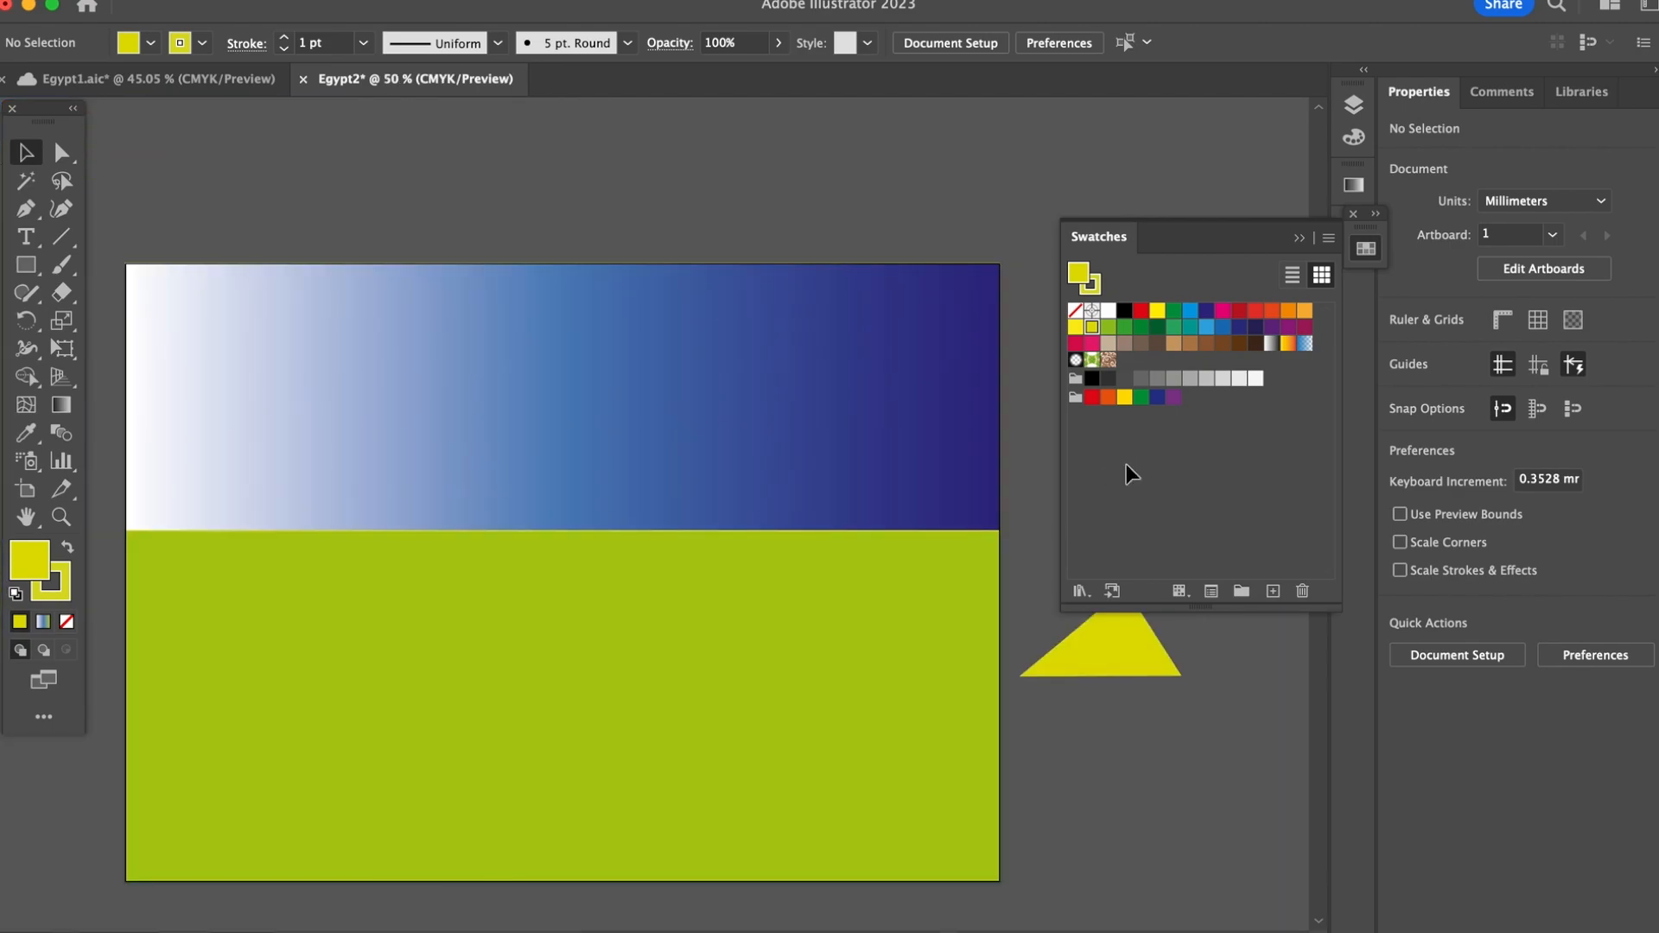
{"action": "left_click_drag", "start_coordinate": [1132, 657], "coordinate": [598, 492]}
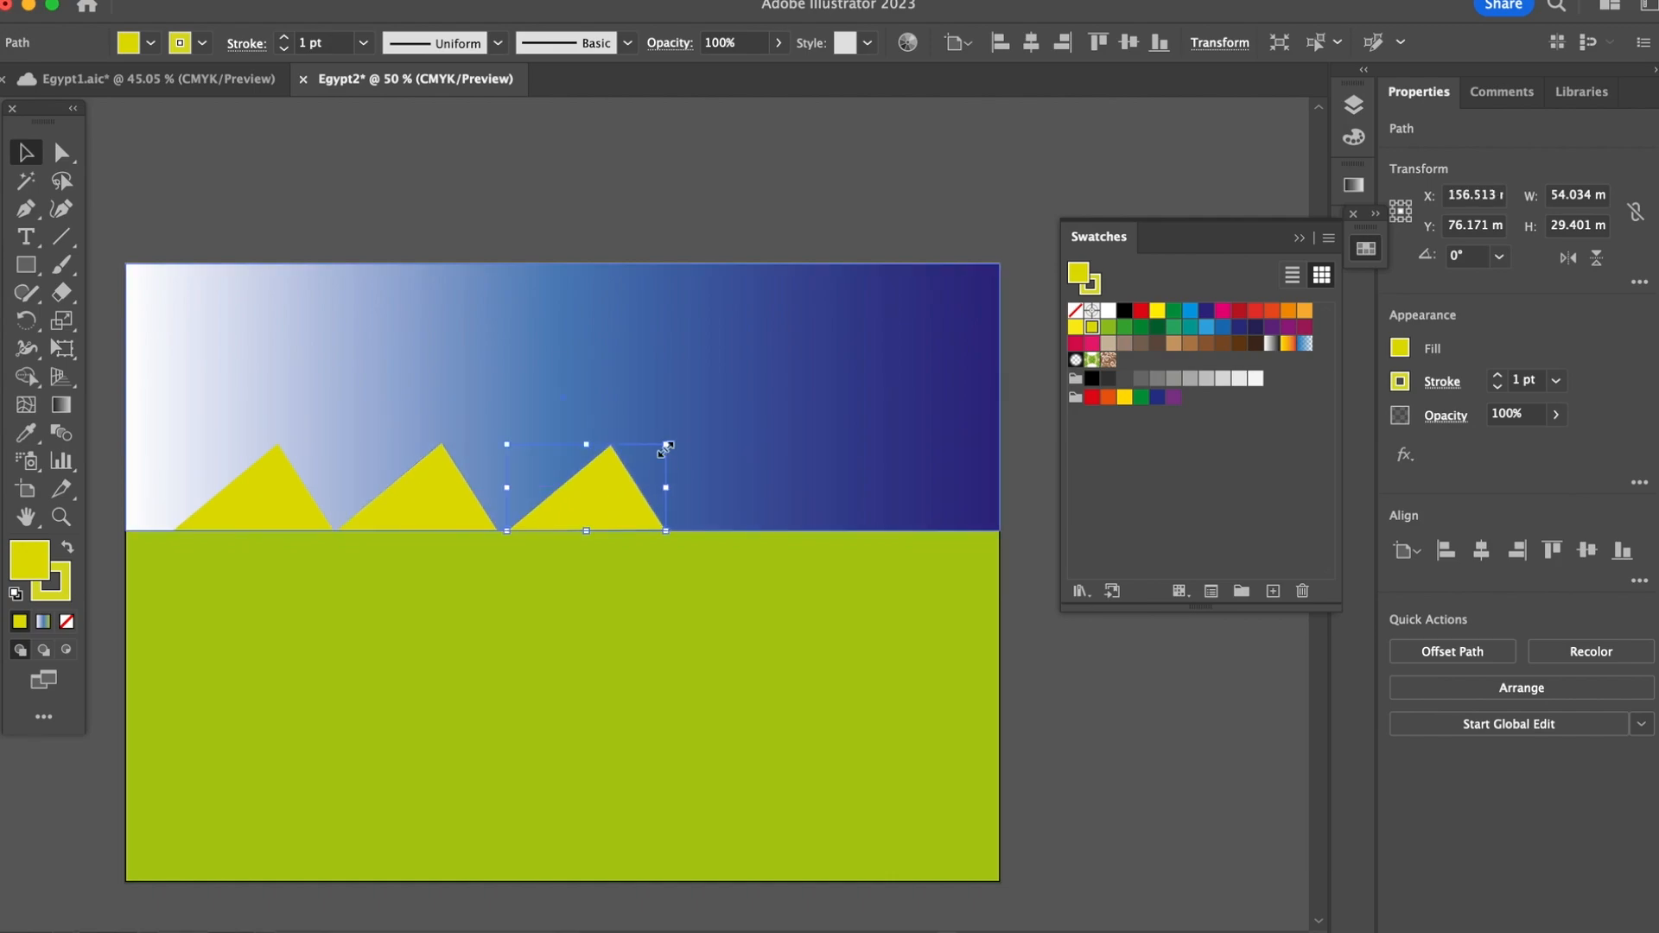
Step: Enlarge the triangles proportionally to increasing heights, from about 72 × 39 mm for the leftmost to about 112 × 61 mm for the rightmost
{"action": "left_click_drag", "start_coordinate": [667, 445], "coordinate": [835, 352]}
{"action": "left_click", "coordinate": [418, 485]}
{"action": "left_click_drag", "start_coordinate": [501, 445], "coordinate": [611, 397]}
{"action": "left_click", "coordinate": [288, 491]}
{"action": "left_click_drag", "start_coordinate": [337, 446], "coordinate": [415, 426]}
{"action": "left_click", "coordinate": [1066, 703]}
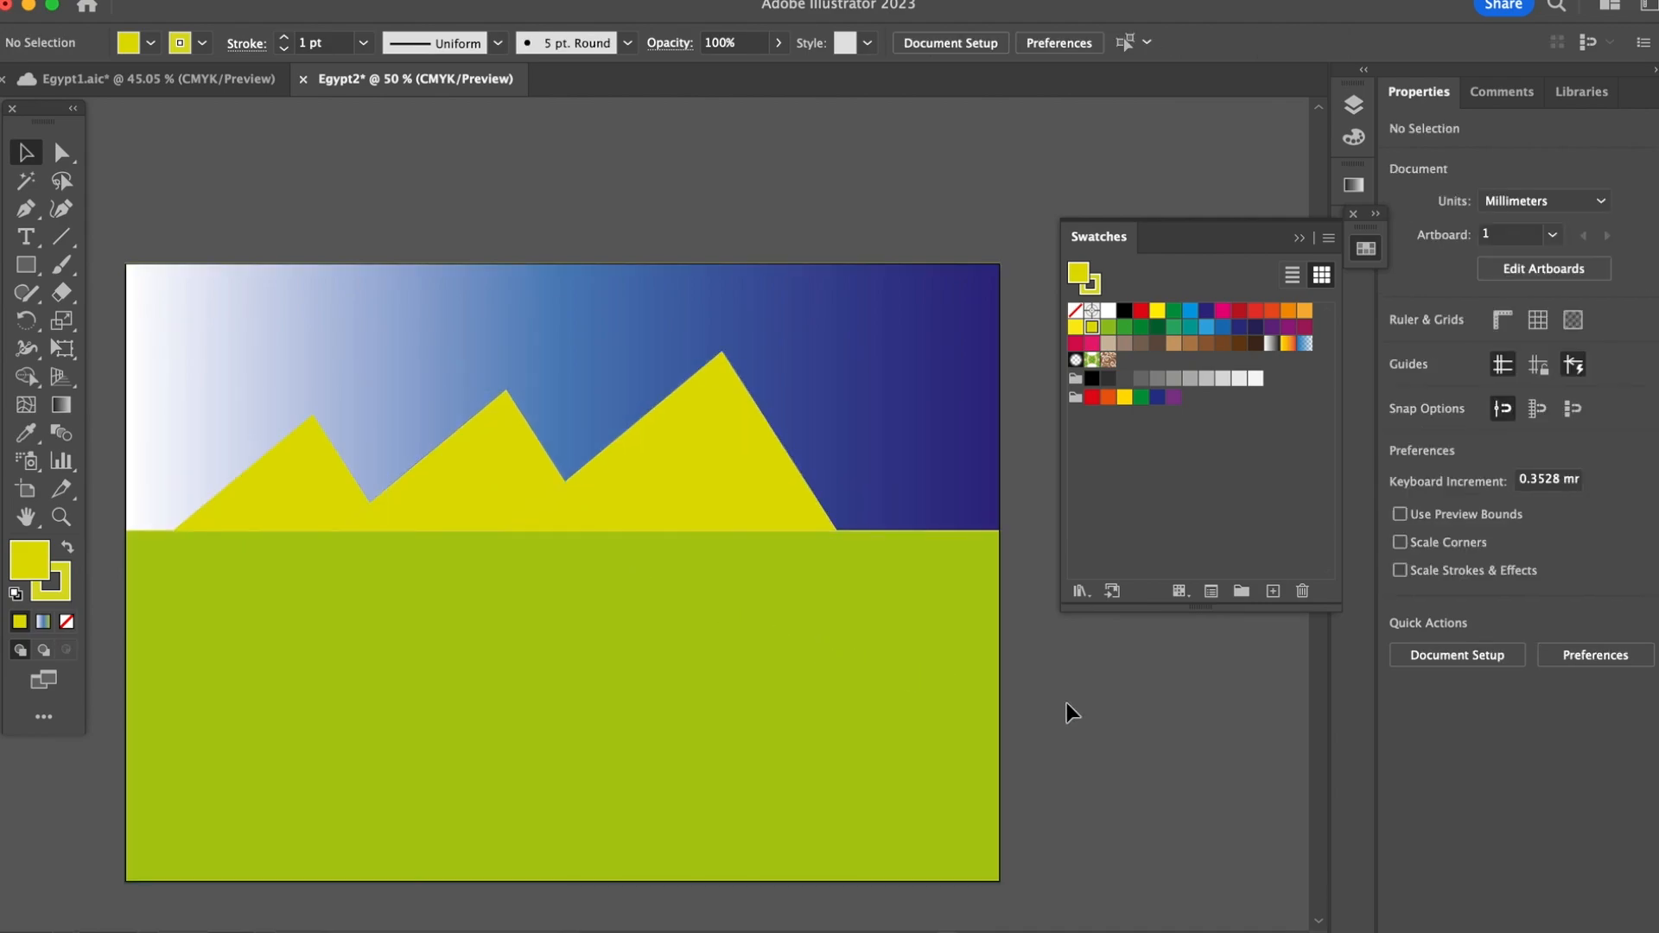
Step: Move the largest triangle right along the horizon until its base meets the middle triangle's right corner
{"action": "left_click", "coordinate": [705, 491]}
{"action": "key", "text": "Right"}
{"action": "key", "text": "Right"}
{"action": "key", "text": "Right"}
{"action": "key", "text": "Right"}
{"action": "key", "text": "Right"}
{"action": "key", "text": "Right"}
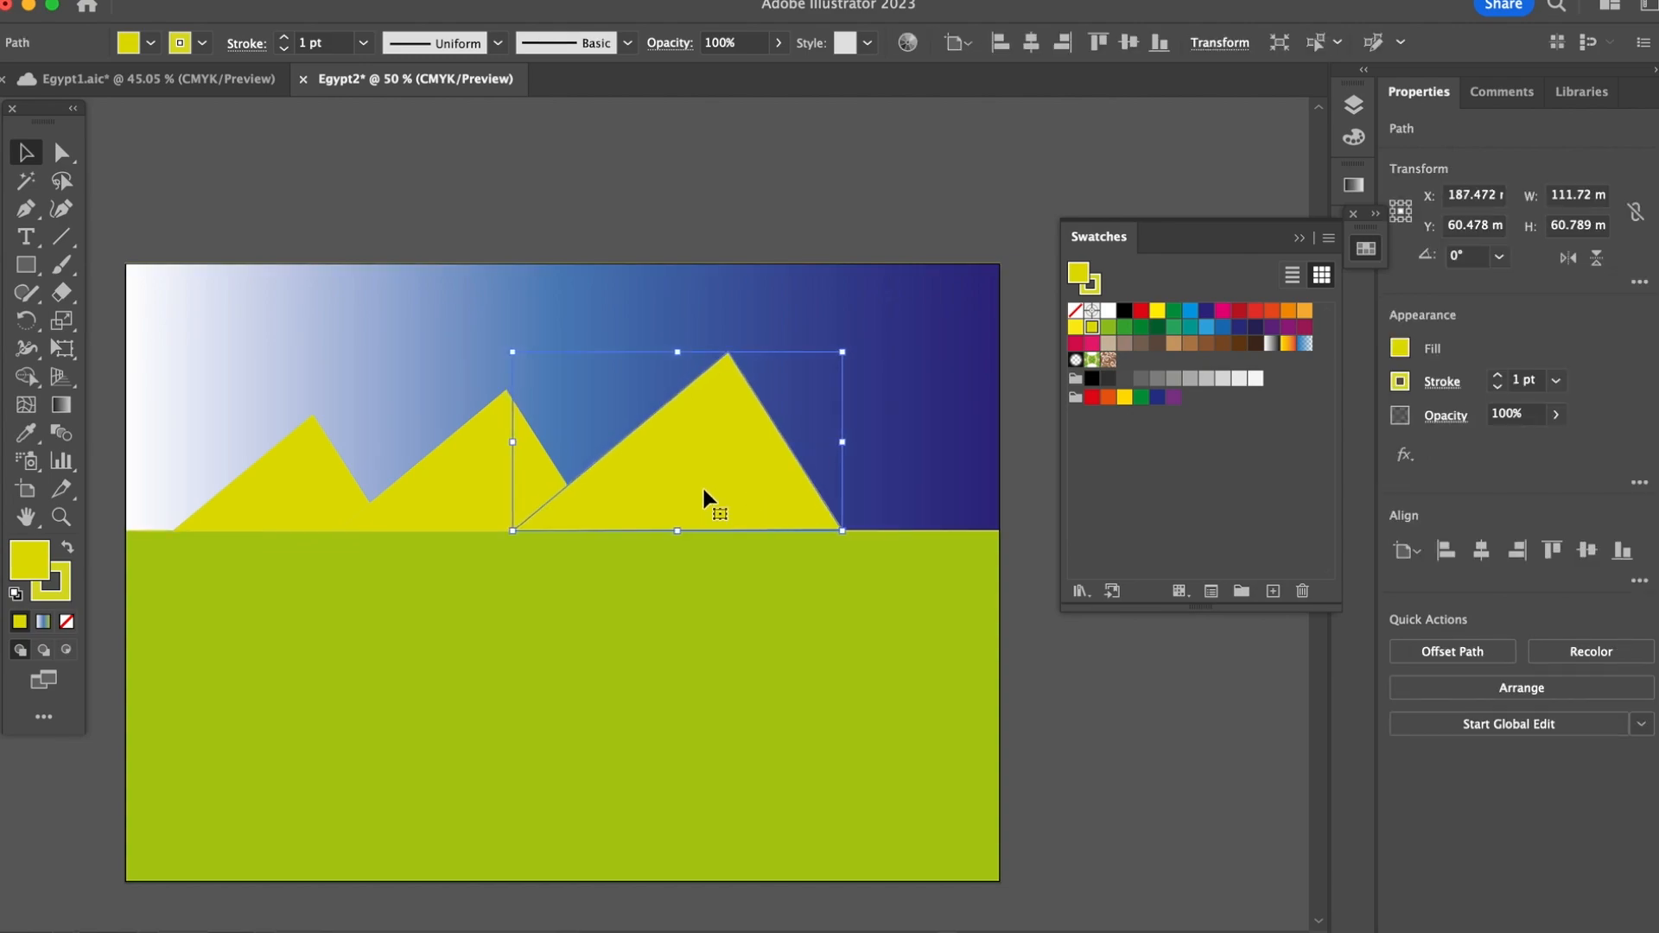
{"action": "left_click_drag", "start_coordinate": [703, 490], "coordinate": [792, 489]}
Step: Nudge the smallest triangle left until its left corner reaches the artboard's edge, at X 35.826 mm, and deselect it
{"action": "left_click", "coordinate": [317, 518]}
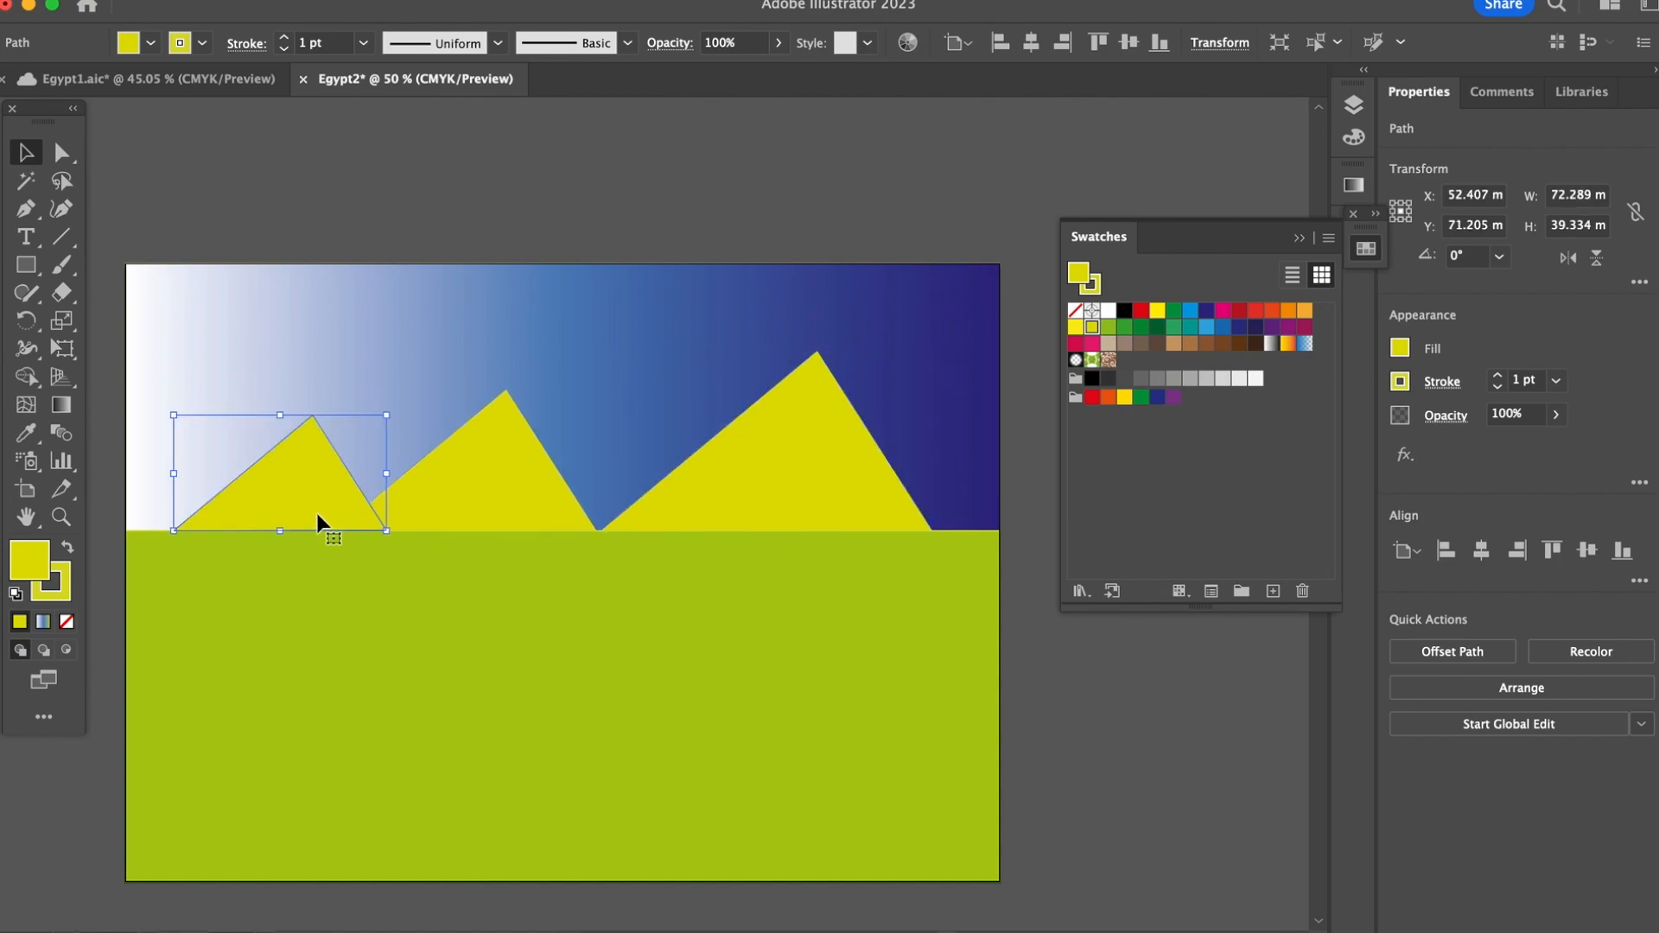
{"action": "key", "text": "Left"}
{"action": "key", "text": "Left"}
{"action": "key", "text": "Left"}
{"action": "key", "text": "Left"}
{"action": "key", "text": "Left"}
{"action": "key", "text": "Left"}
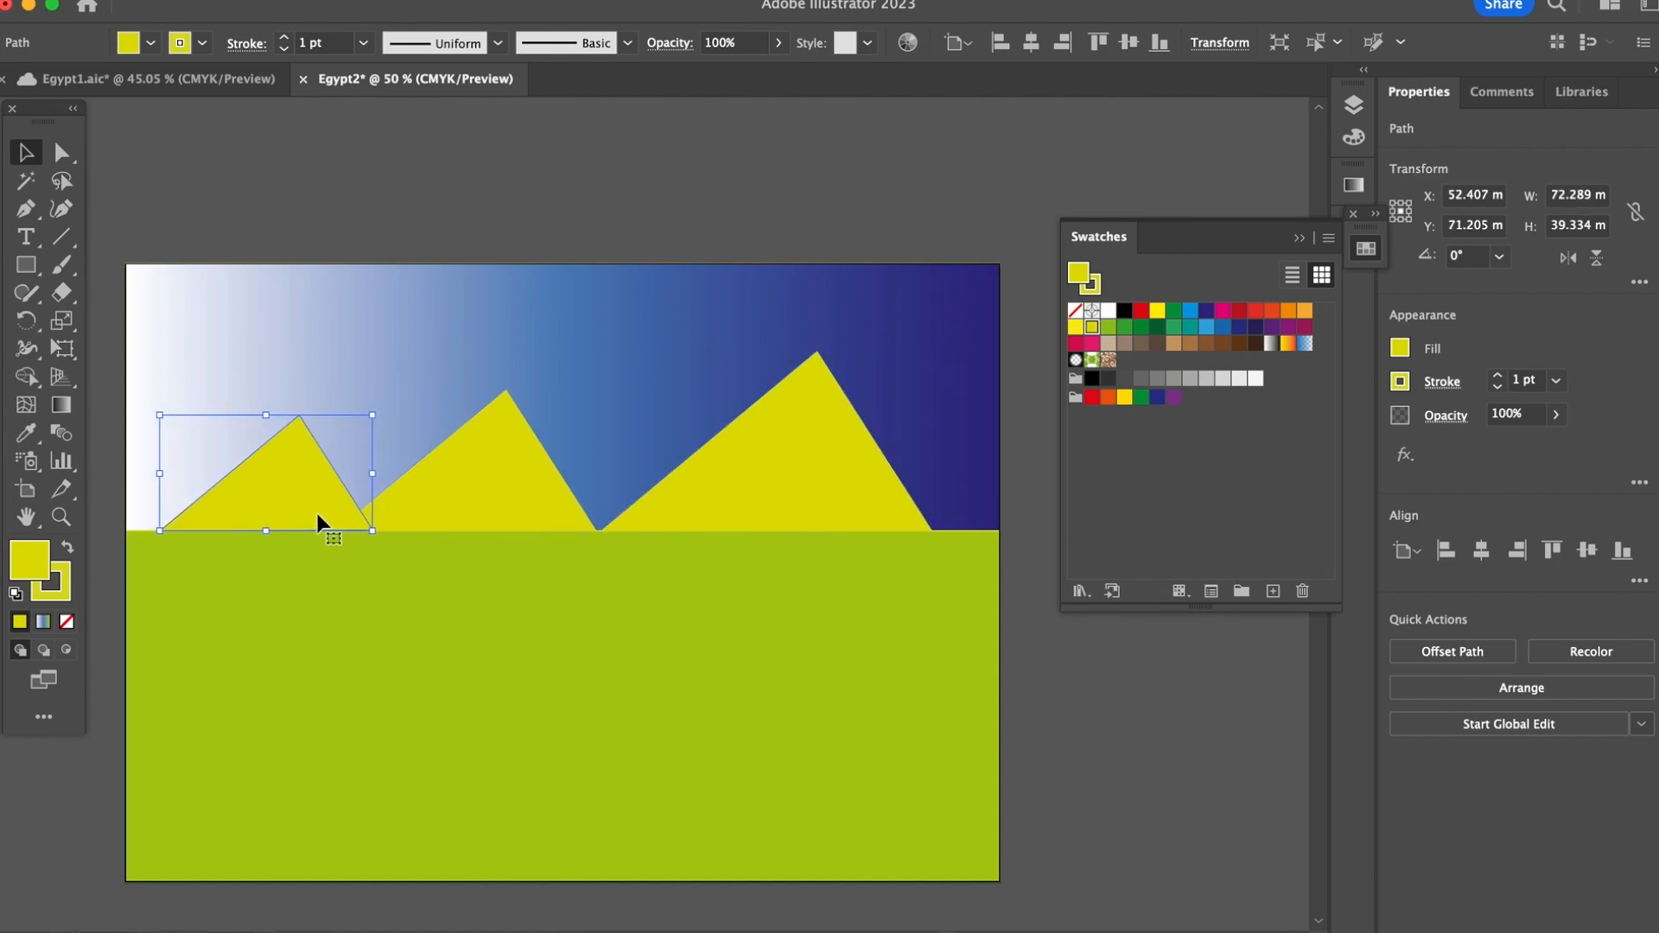
{"action": "key", "text": "Left"}
{"action": "key", "text": "Left"}
{"action": "key", "text": "Left"}
{"action": "key", "text": "Left"}
{"action": "key", "text": "Left"}
{"action": "key", "text": "Left"}
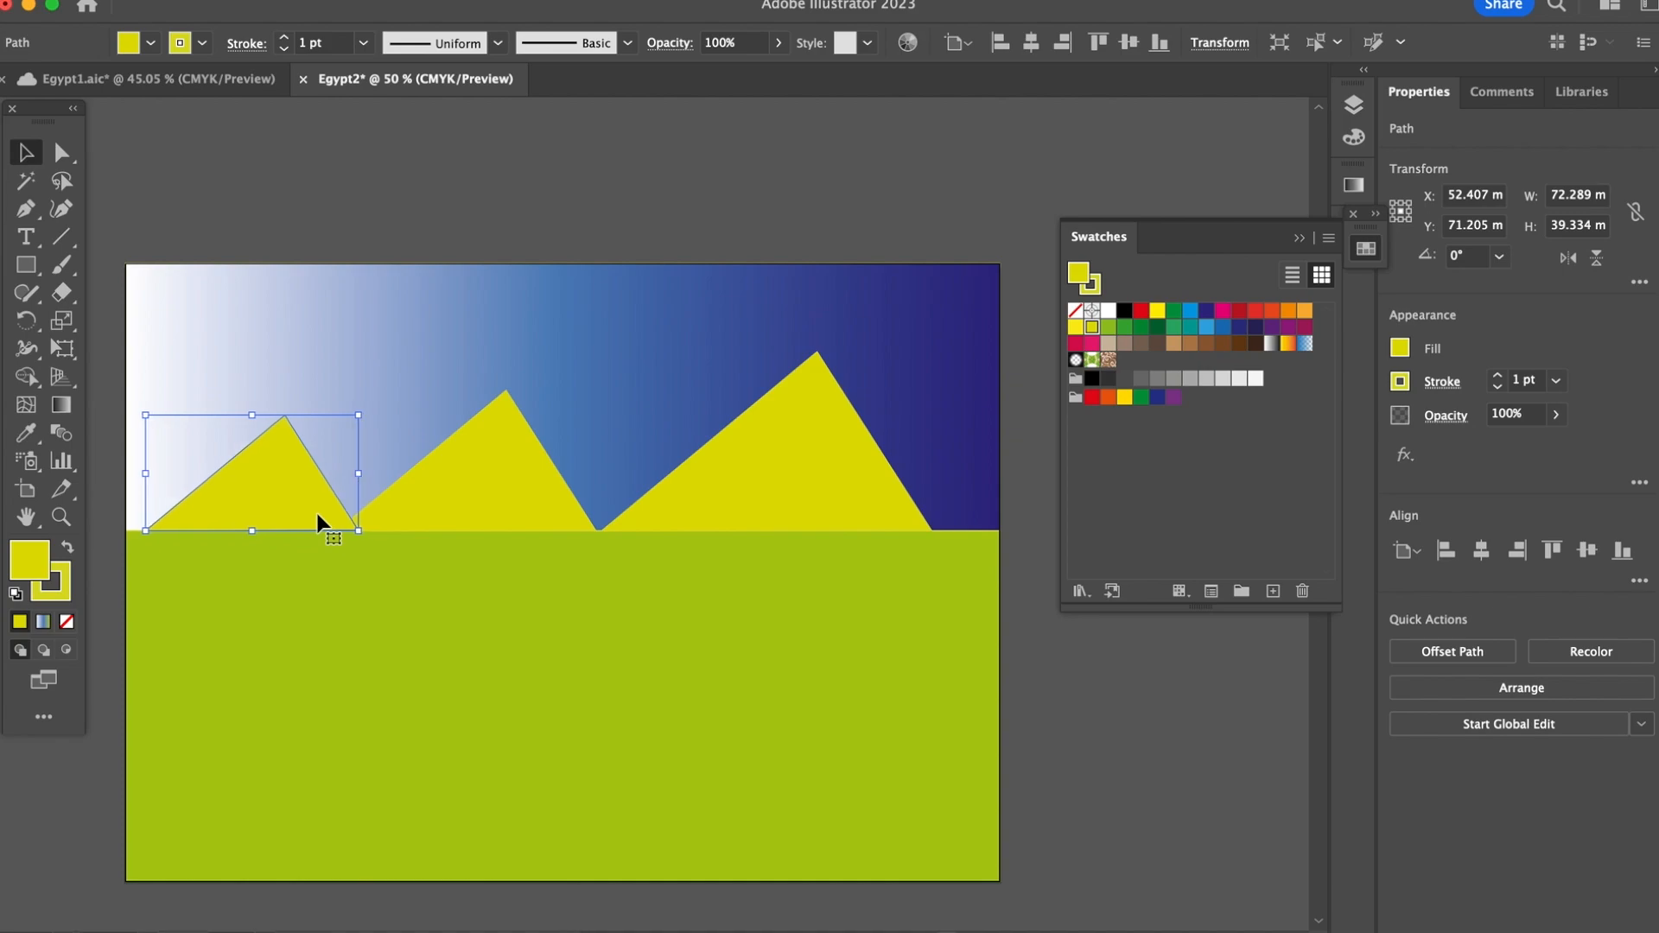
{"action": "key", "text": "Left"}
{"action": "key", "text": "Left"}
{"action": "key", "text": "Left"}
{"action": "key", "text": "Left"}
{"action": "key", "text": "Left"}
{"action": "key", "text": "Left"}
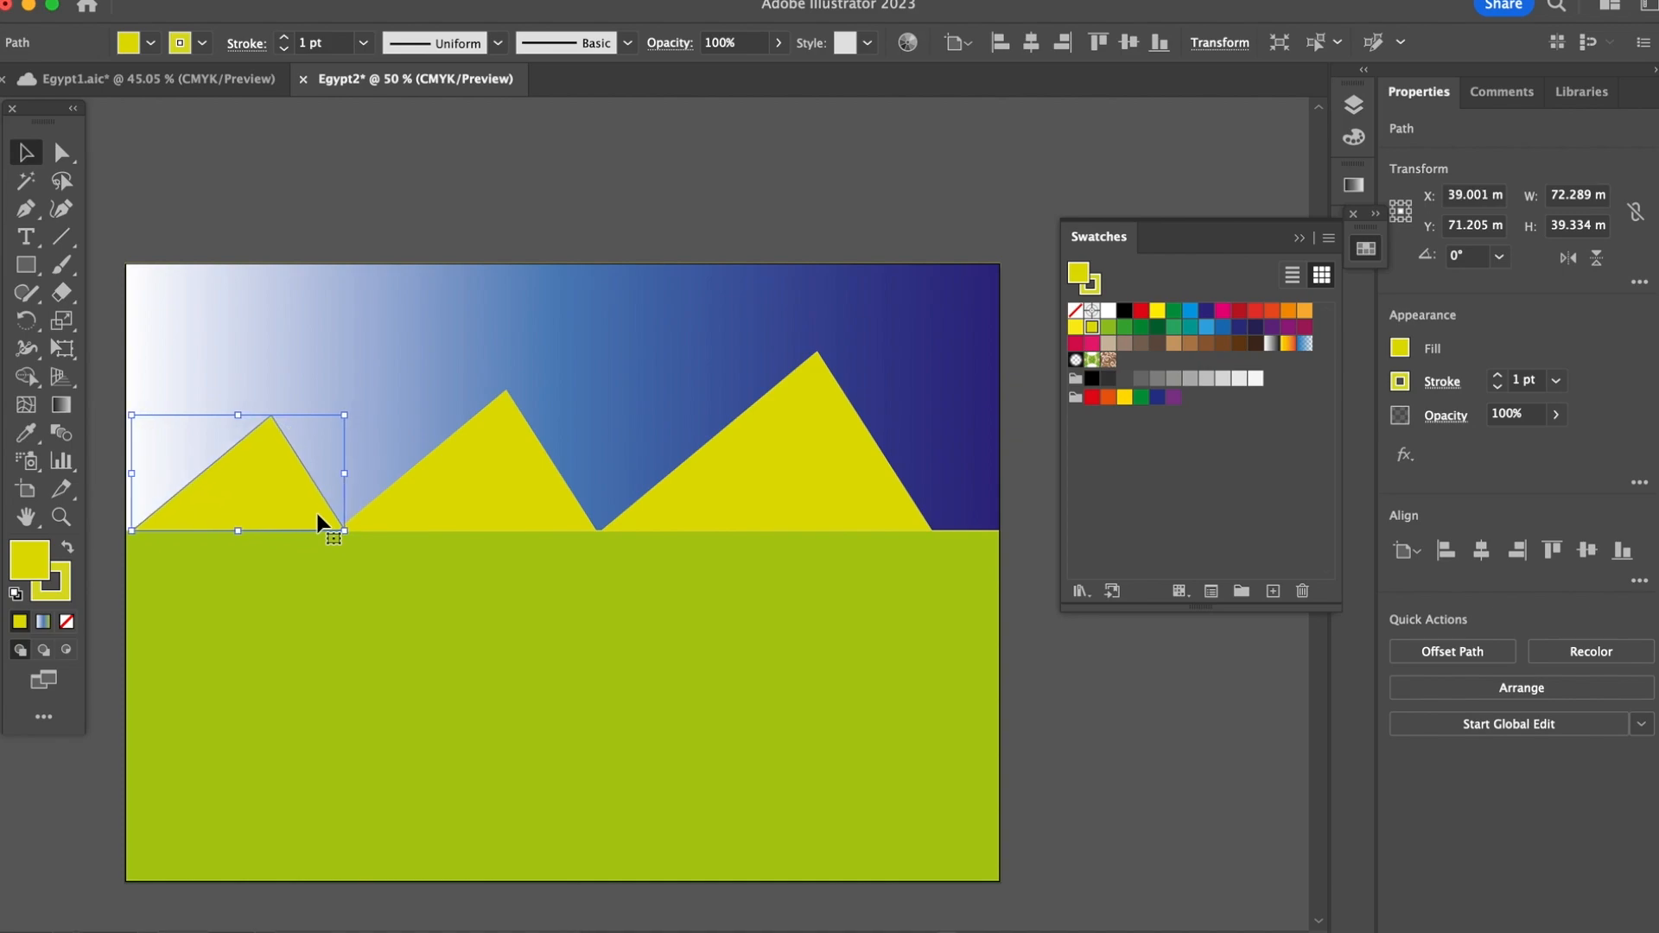
{"action": "key", "text": "Left"}
{"action": "key", "text": "Left"}
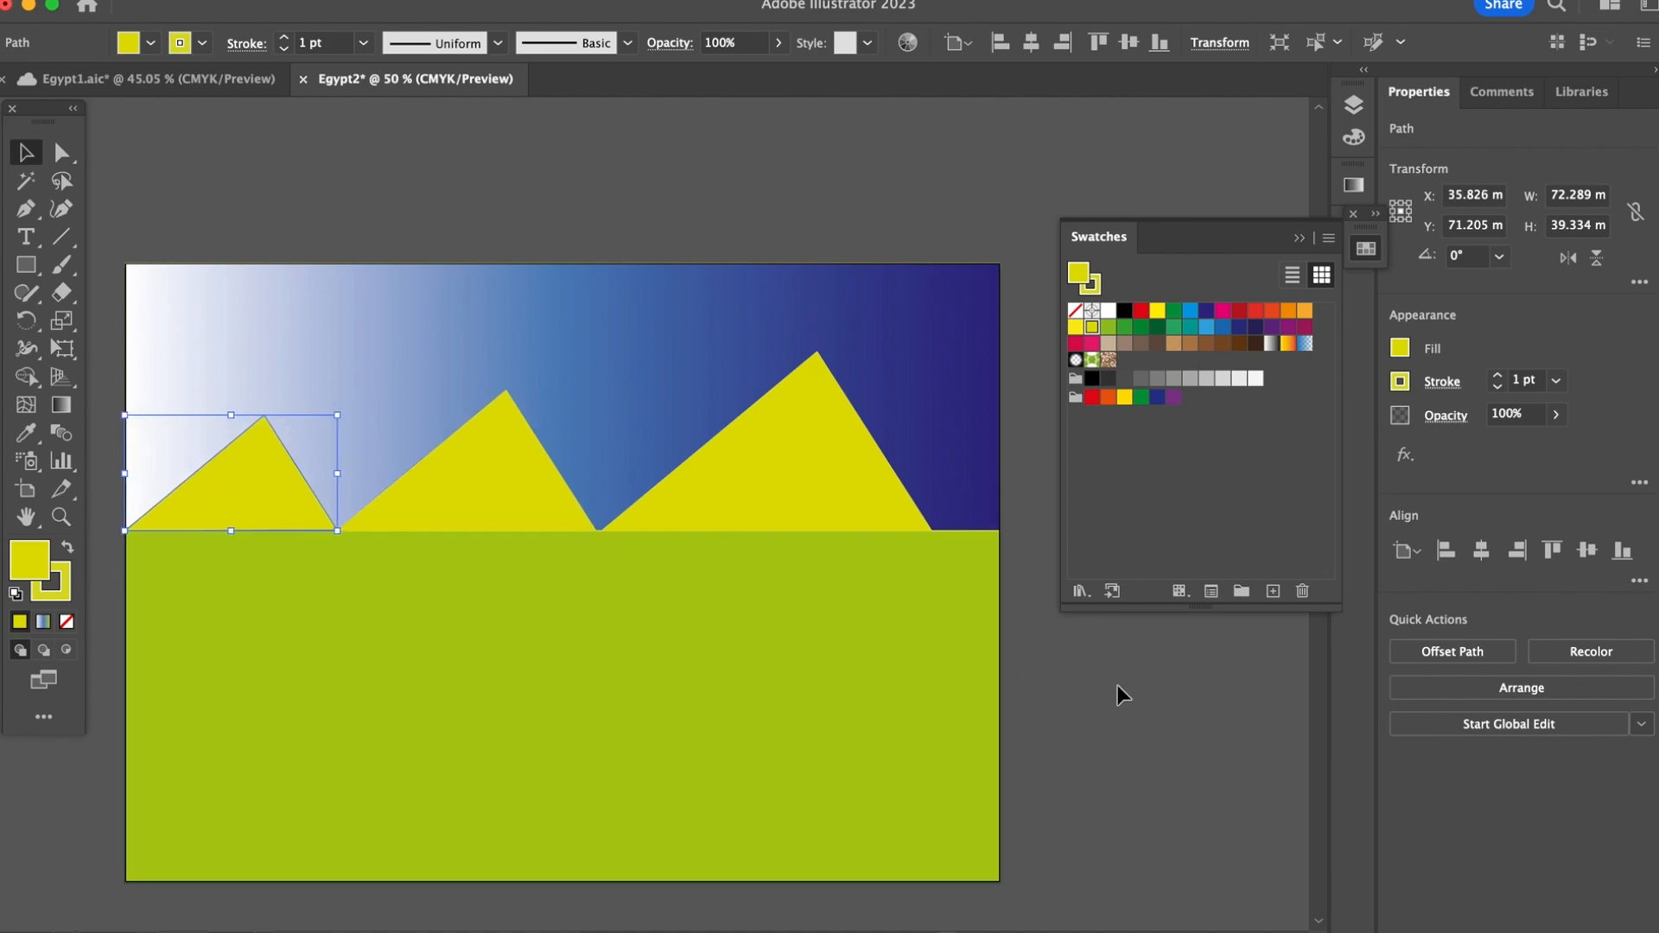
{"action": "left_click", "coordinate": [1145, 698]}
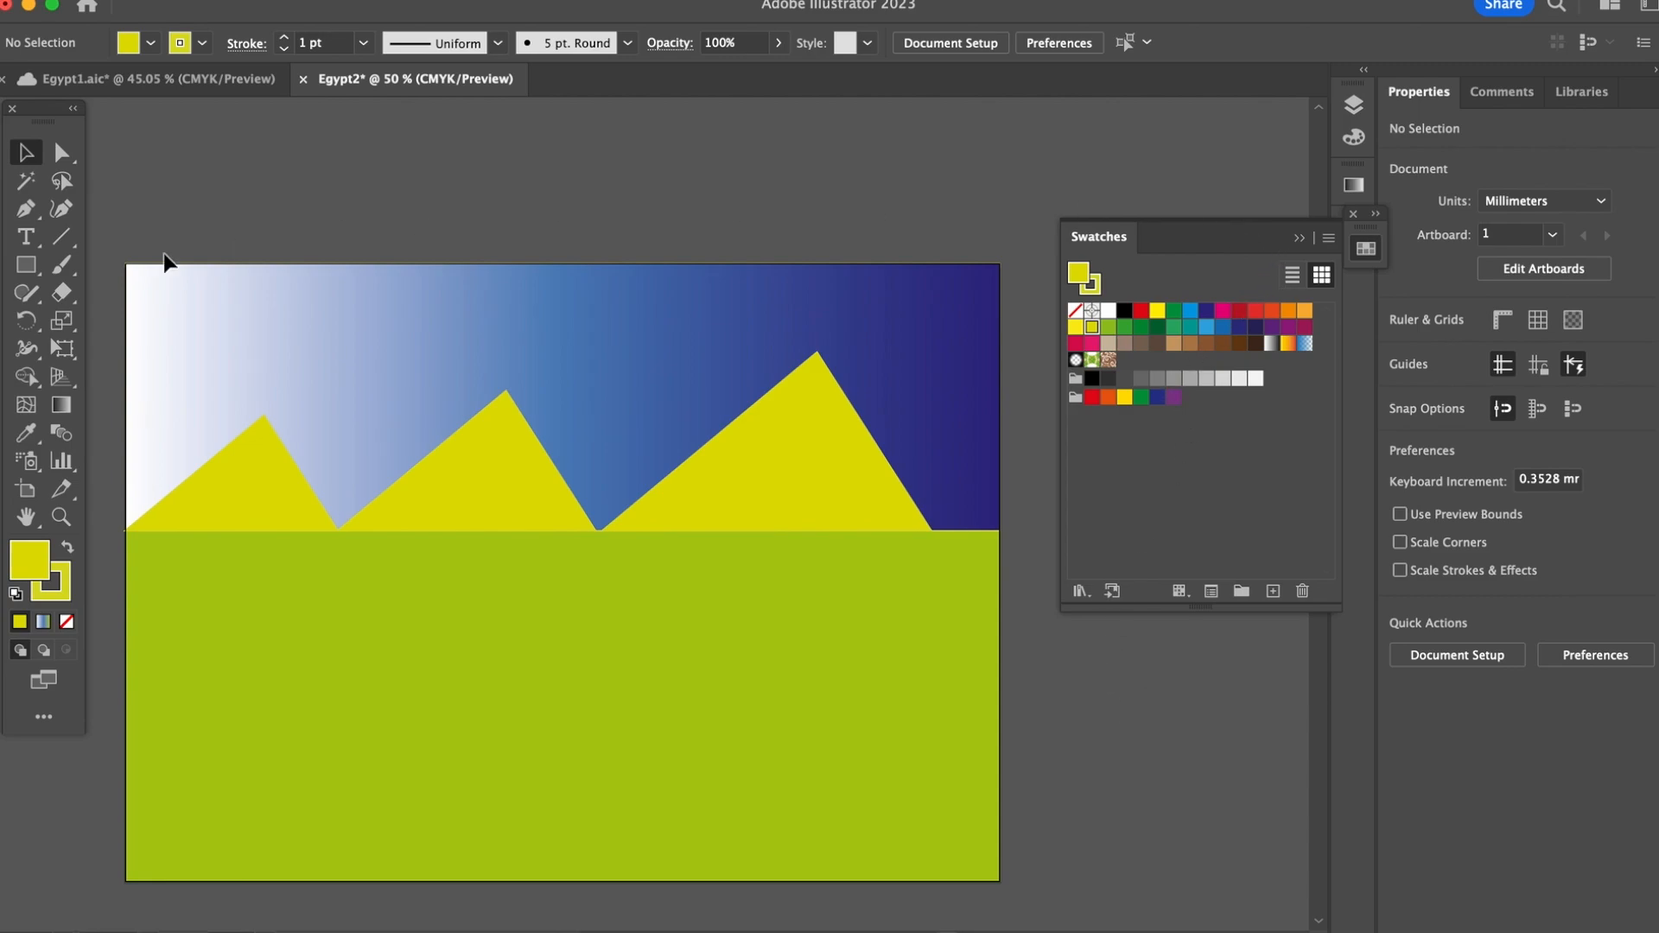
{"action": "left_click", "coordinate": [28, 268]}
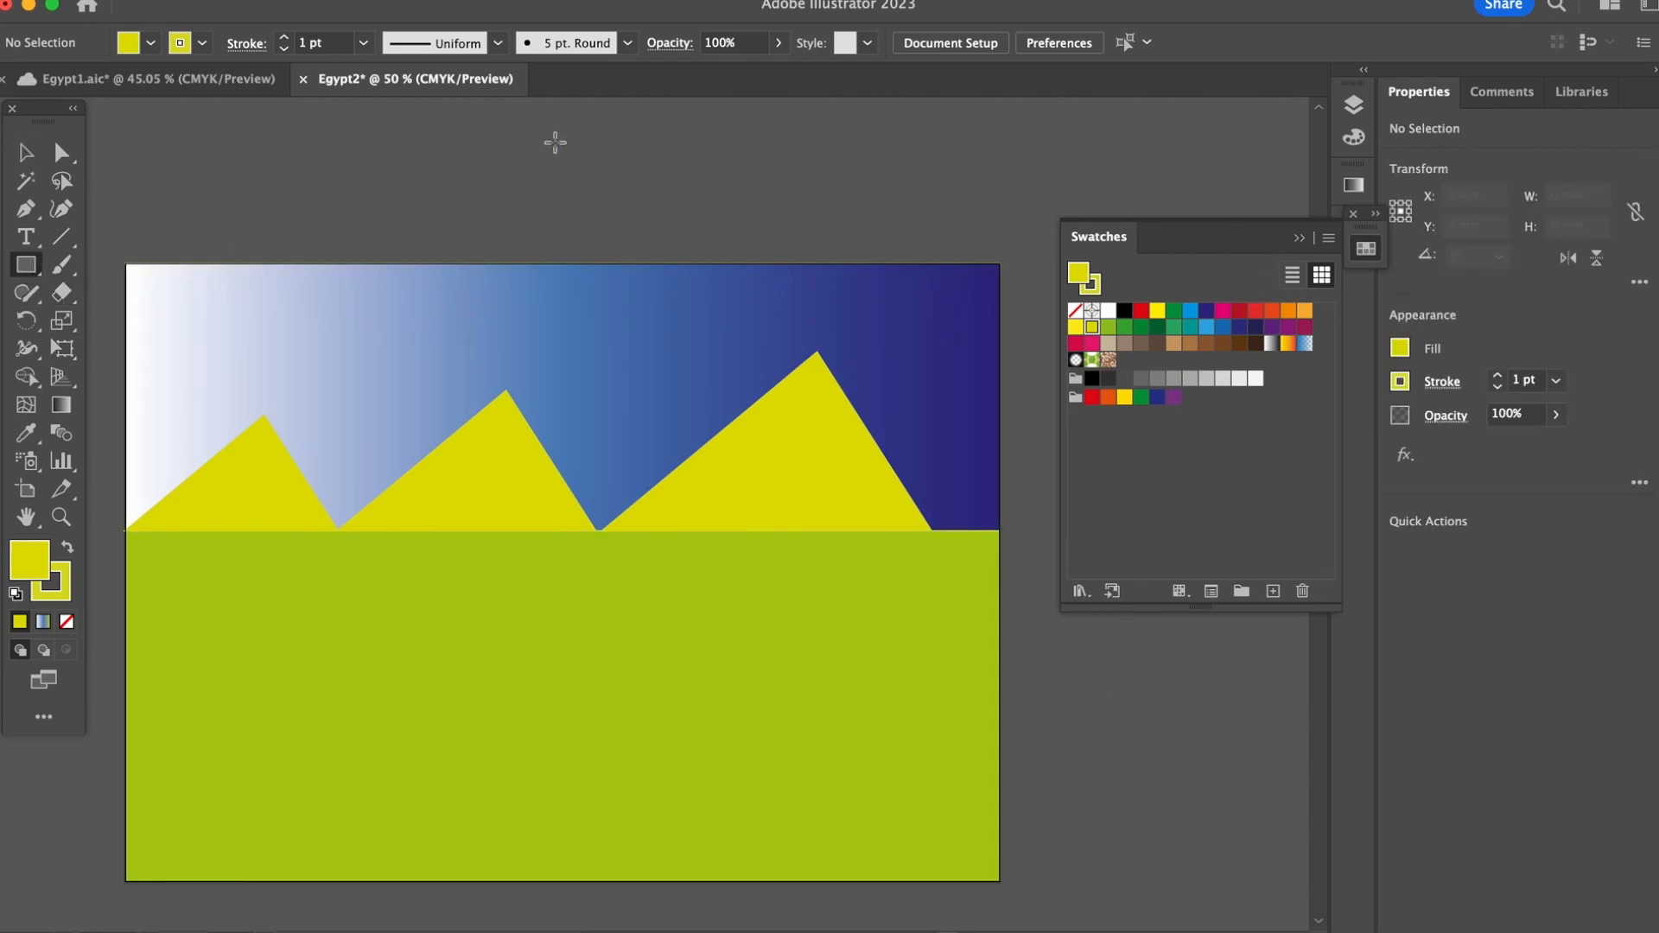
{"action": "left_click_drag", "start_coordinate": [1040, 636], "coordinate": [1189, 769]}
{"action": "key", "text": "Delete"}
Step: Create two overlapping yellow circles beside the artboard's green area with the Ellipse tool, about 58 mm and 47 mm in diameter
{"action": "left_click_drag", "start_coordinate": [24, 273], "coordinate": [108, 319]}
{"action": "mouse_move", "coordinate": [766, 152]}
{"action": "left_mouse_down"}
{"action": "mouse_move", "coordinate": [918, 325]}
{"action": "mouse_move", "coordinate": [937, 321]}
{"action": "left_mouse_up"}
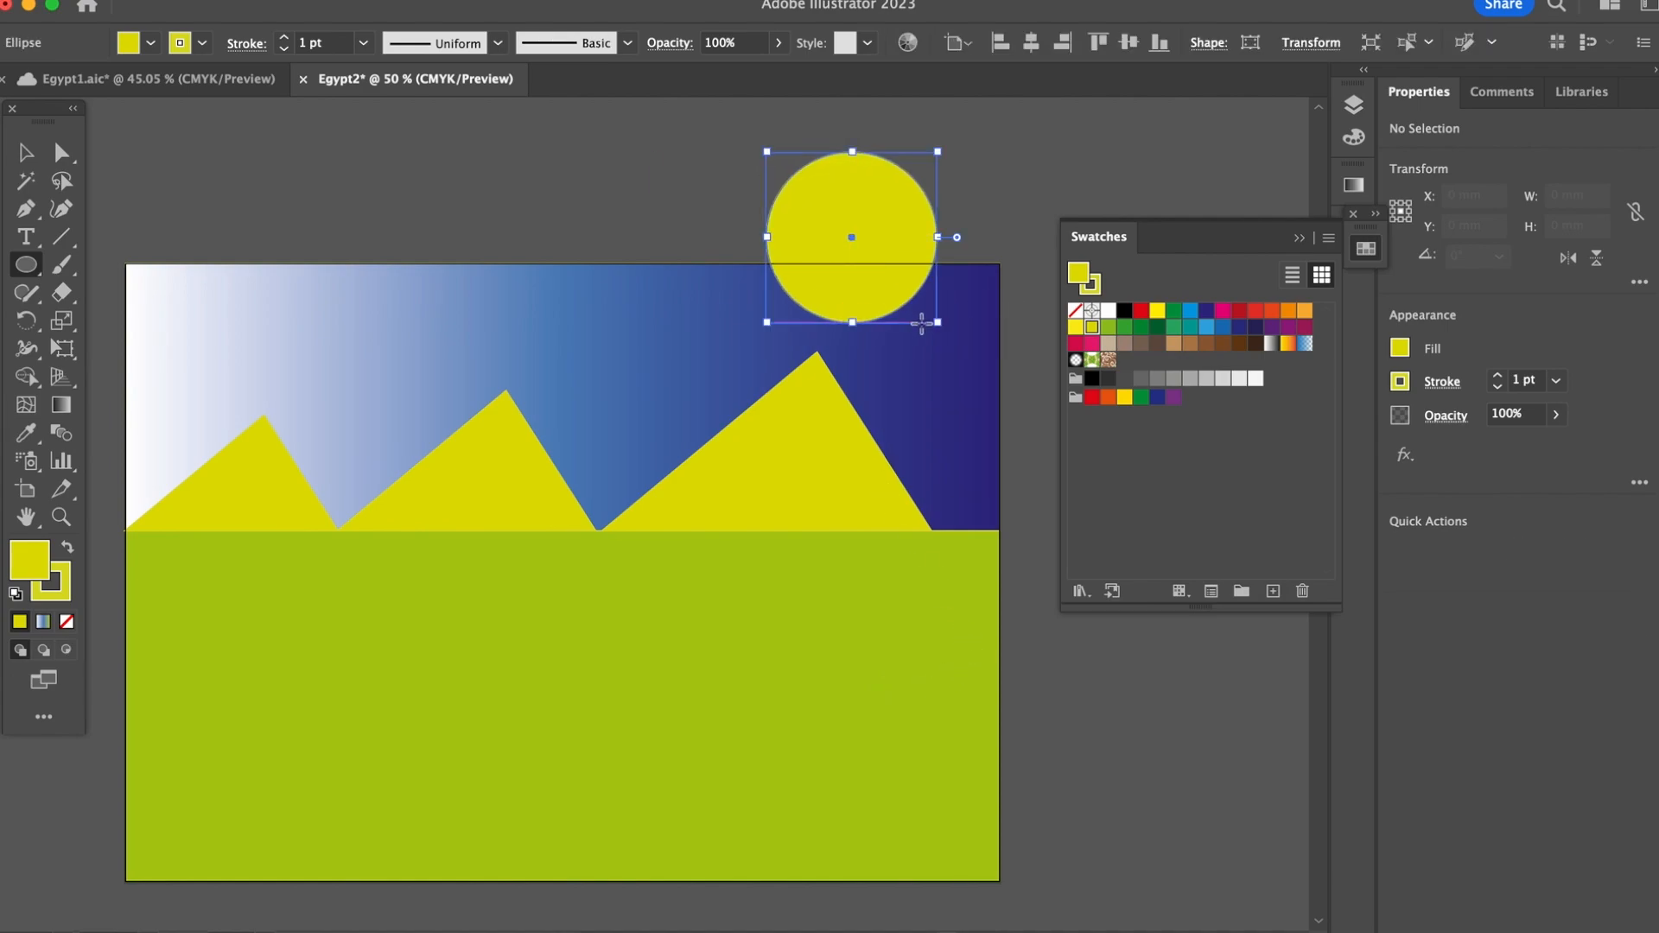
{"action": "key", "text": "v"}
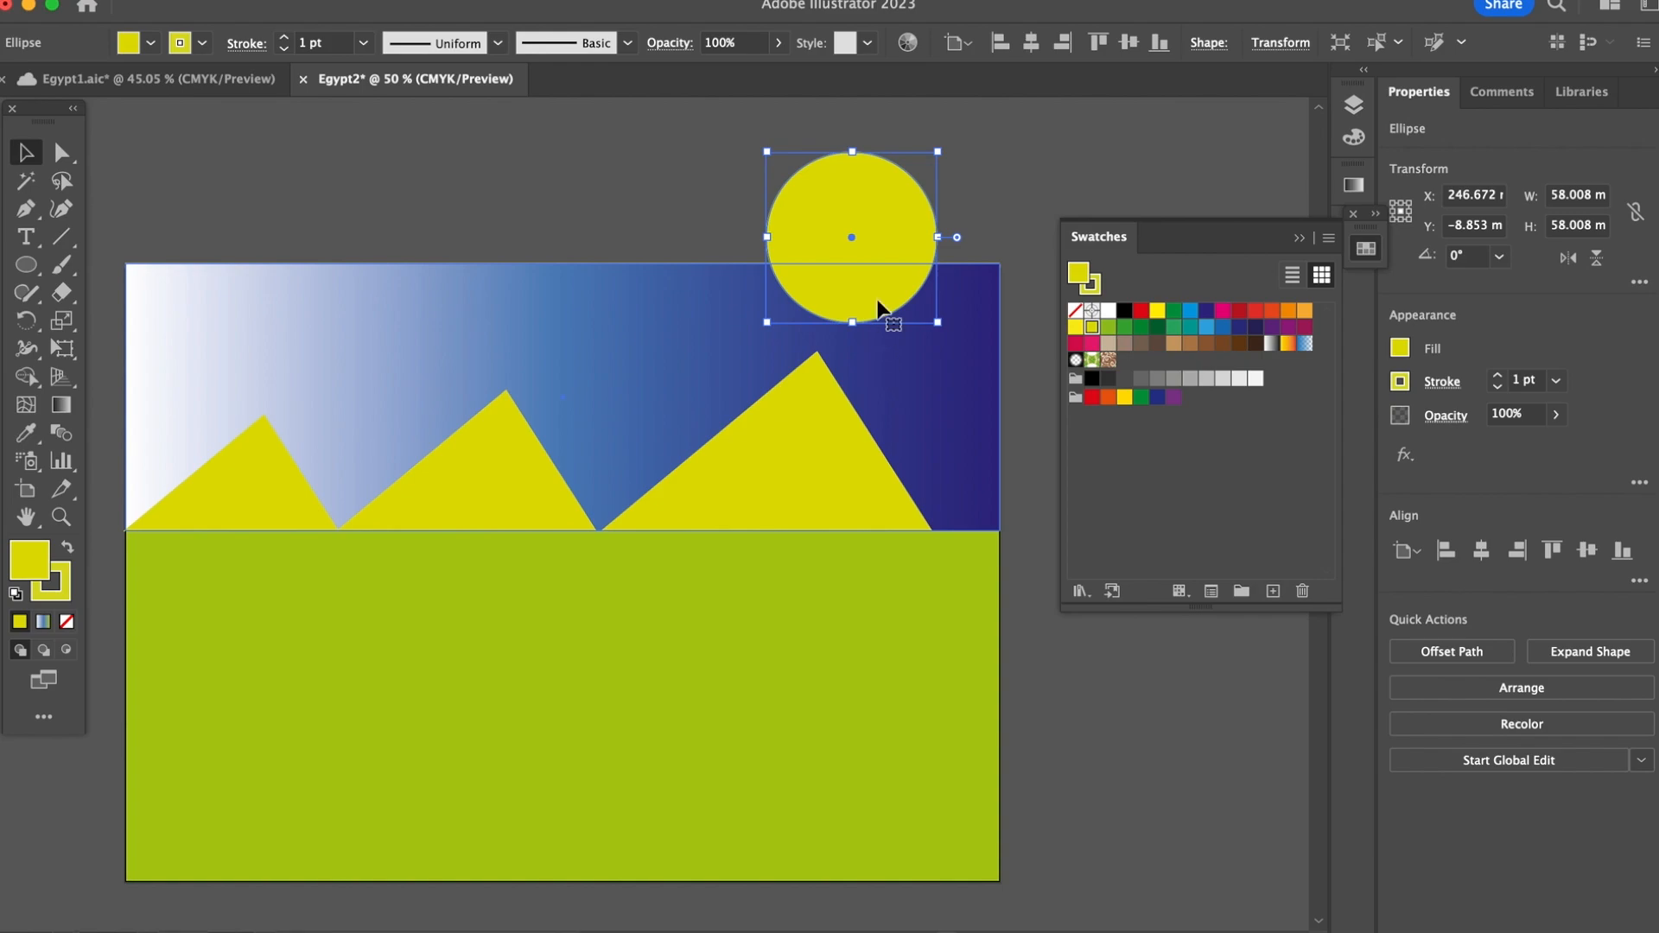
{"action": "left_click_drag", "start_coordinate": [855, 222], "coordinate": [1169, 732]}
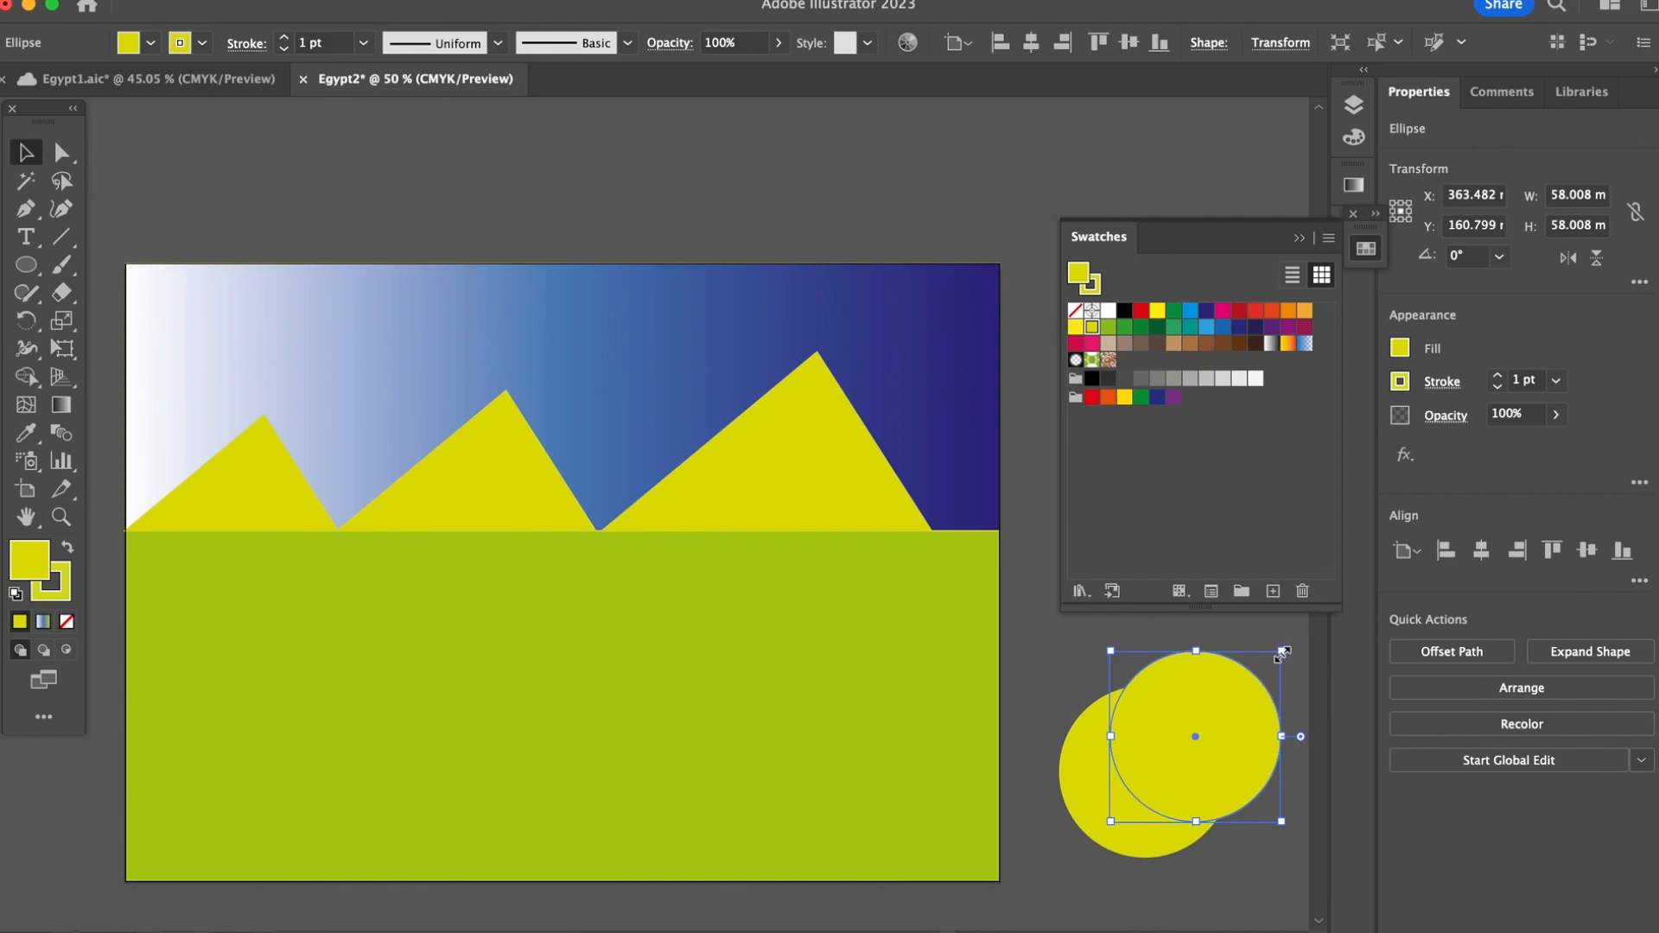
{"action": "left_click_drag", "start_coordinate": [1281, 653], "coordinate": [1249, 684]}
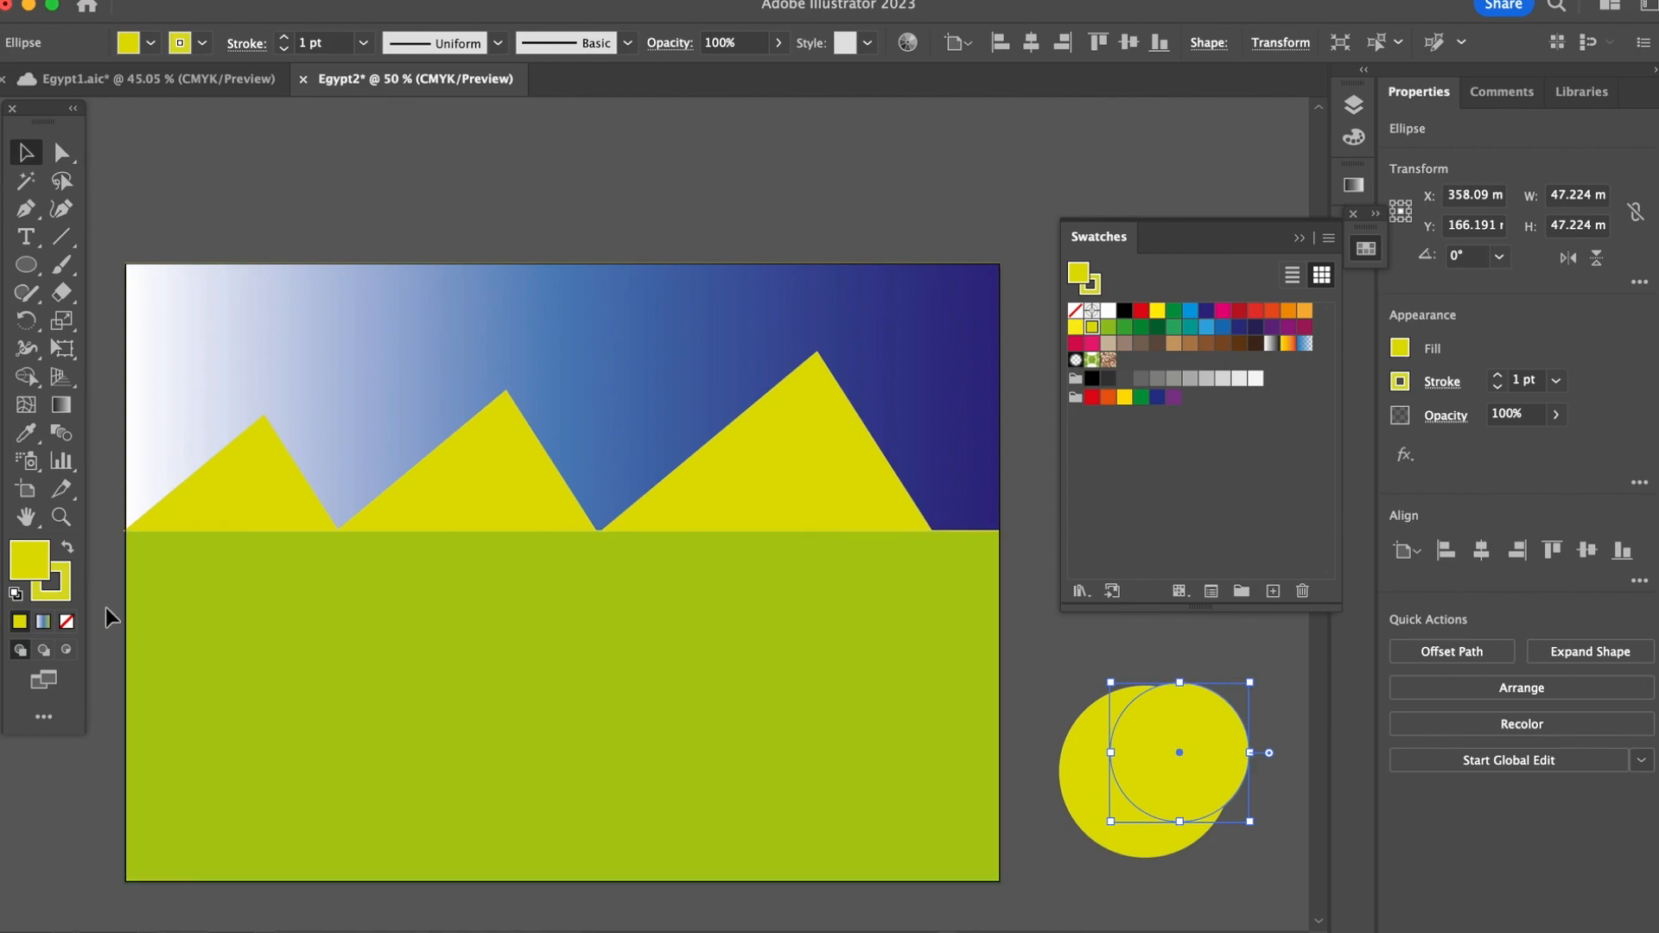
Step: Set the smaller circle's stroke to the C=5 M=0 Y=90 K=0 swatch and centre it inside the larger circle
{"action": "left_click", "coordinate": [66, 596]}
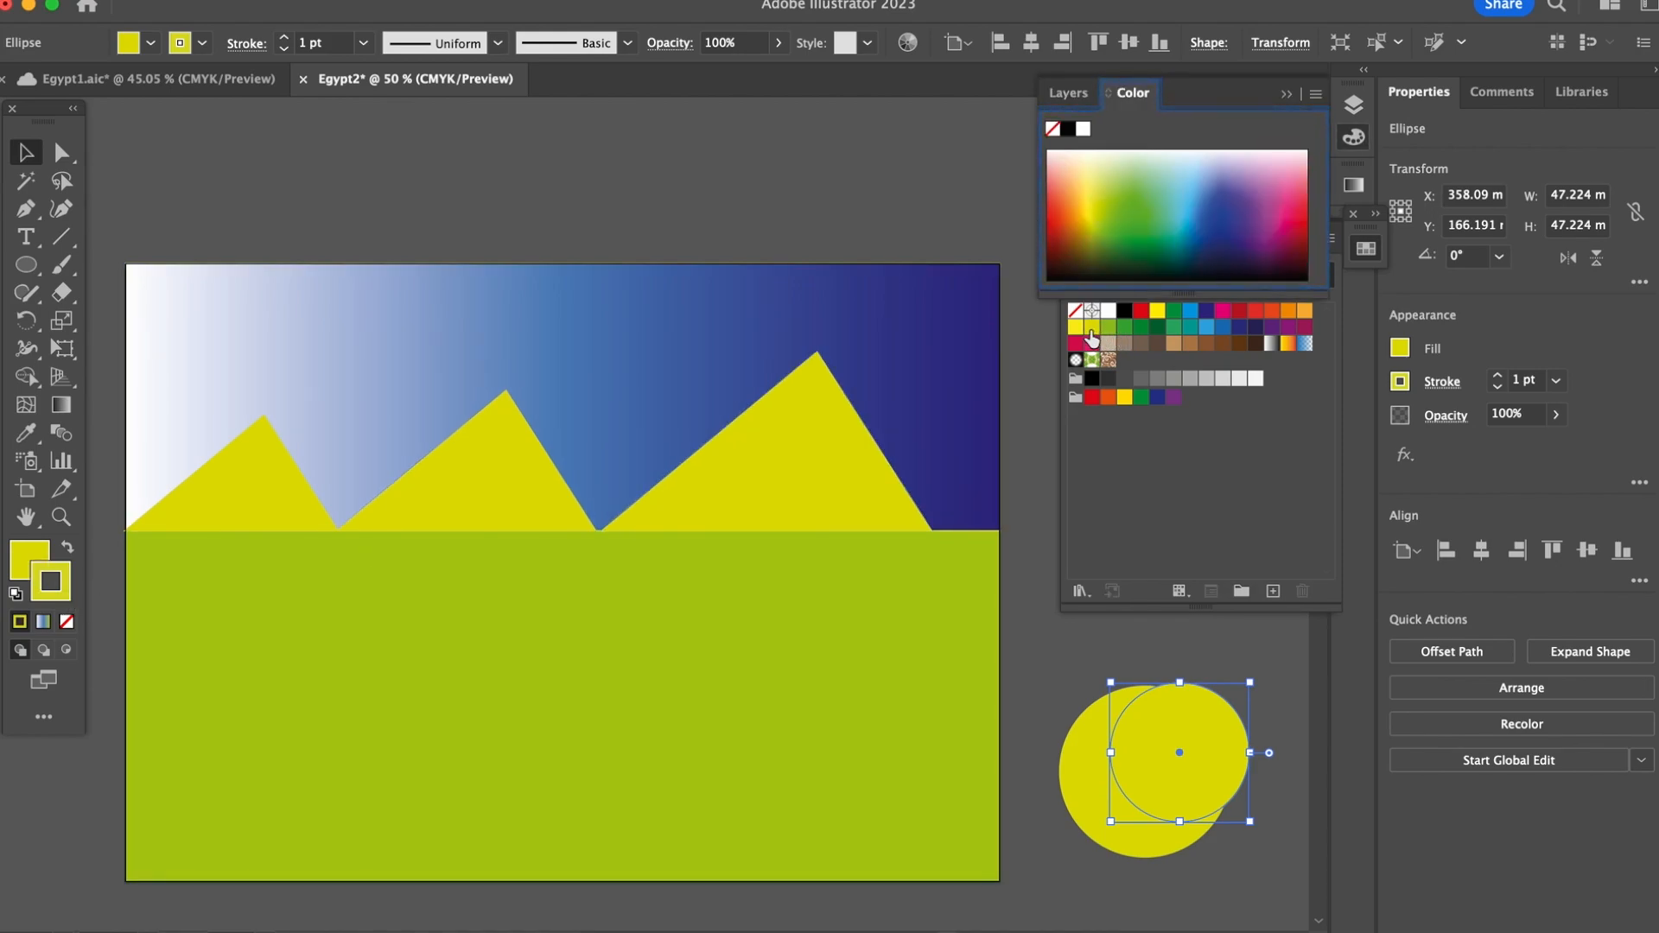
{"action": "left_click", "coordinate": [1091, 332]}
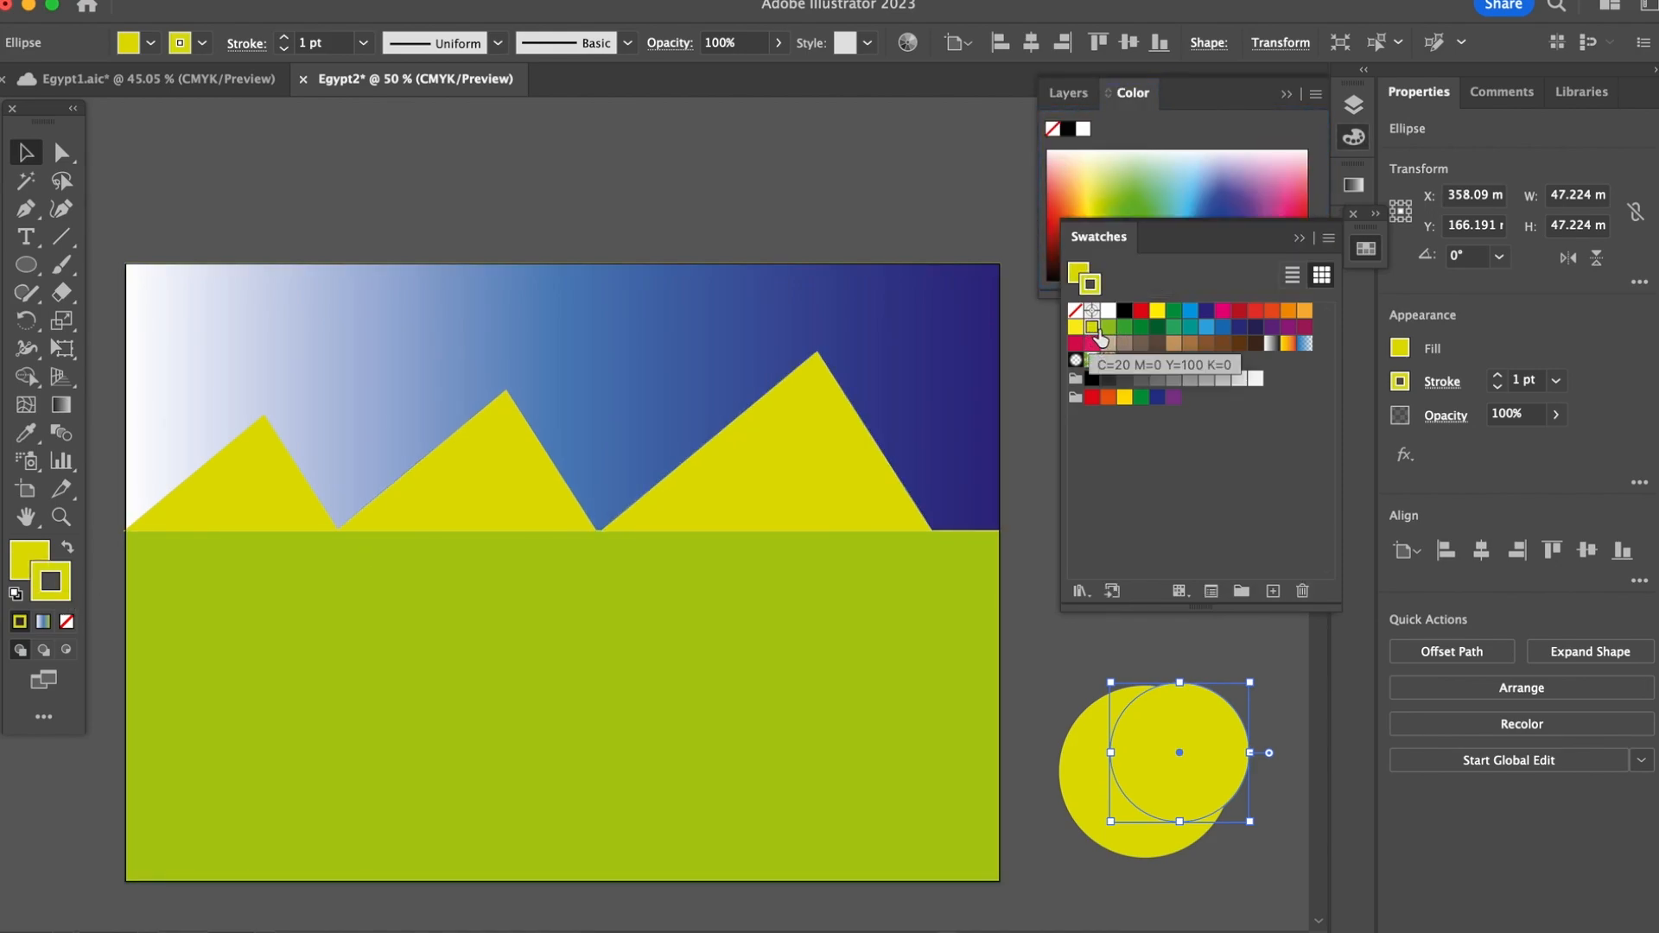
{"action": "left_click", "coordinate": [1076, 328]}
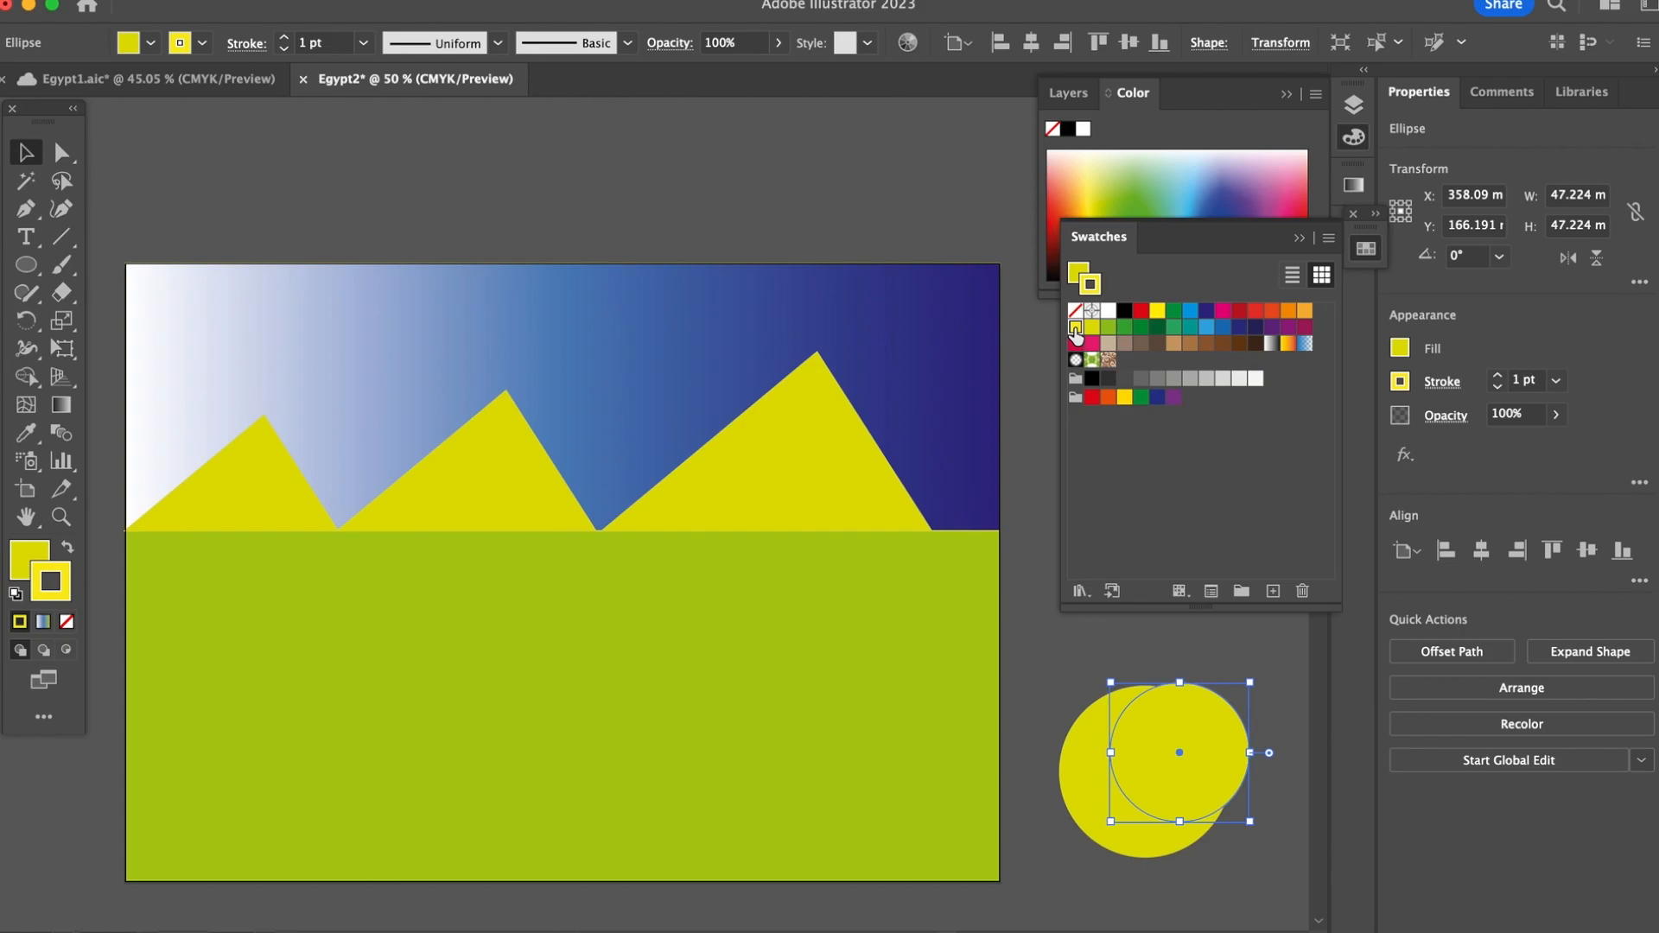
{"action": "left_click", "coordinate": [1290, 843]}
{"action": "left_click_drag", "start_coordinate": [1207, 752], "coordinate": [1180, 770]}
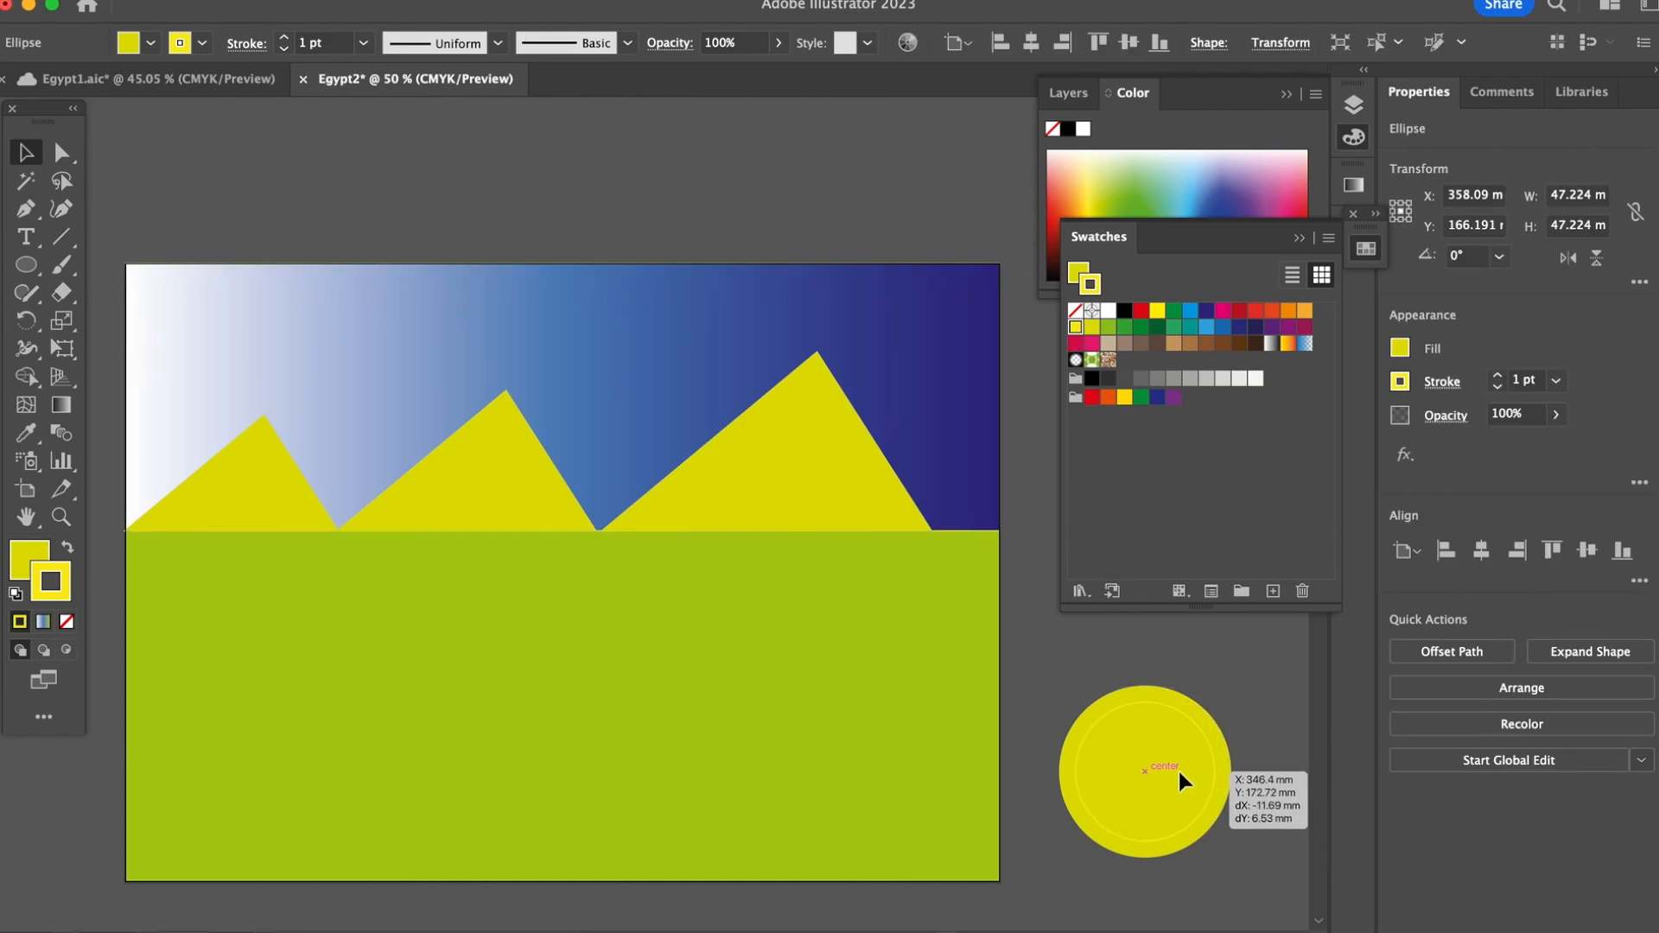
{"action": "left_click", "coordinate": [1257, 749]}
Step: Set the larger circle's stroke to the C=5 M=0 Y=90 K=0 swatch and deselect it
{"action": "left_click", "coordinate": [1232, 760]}
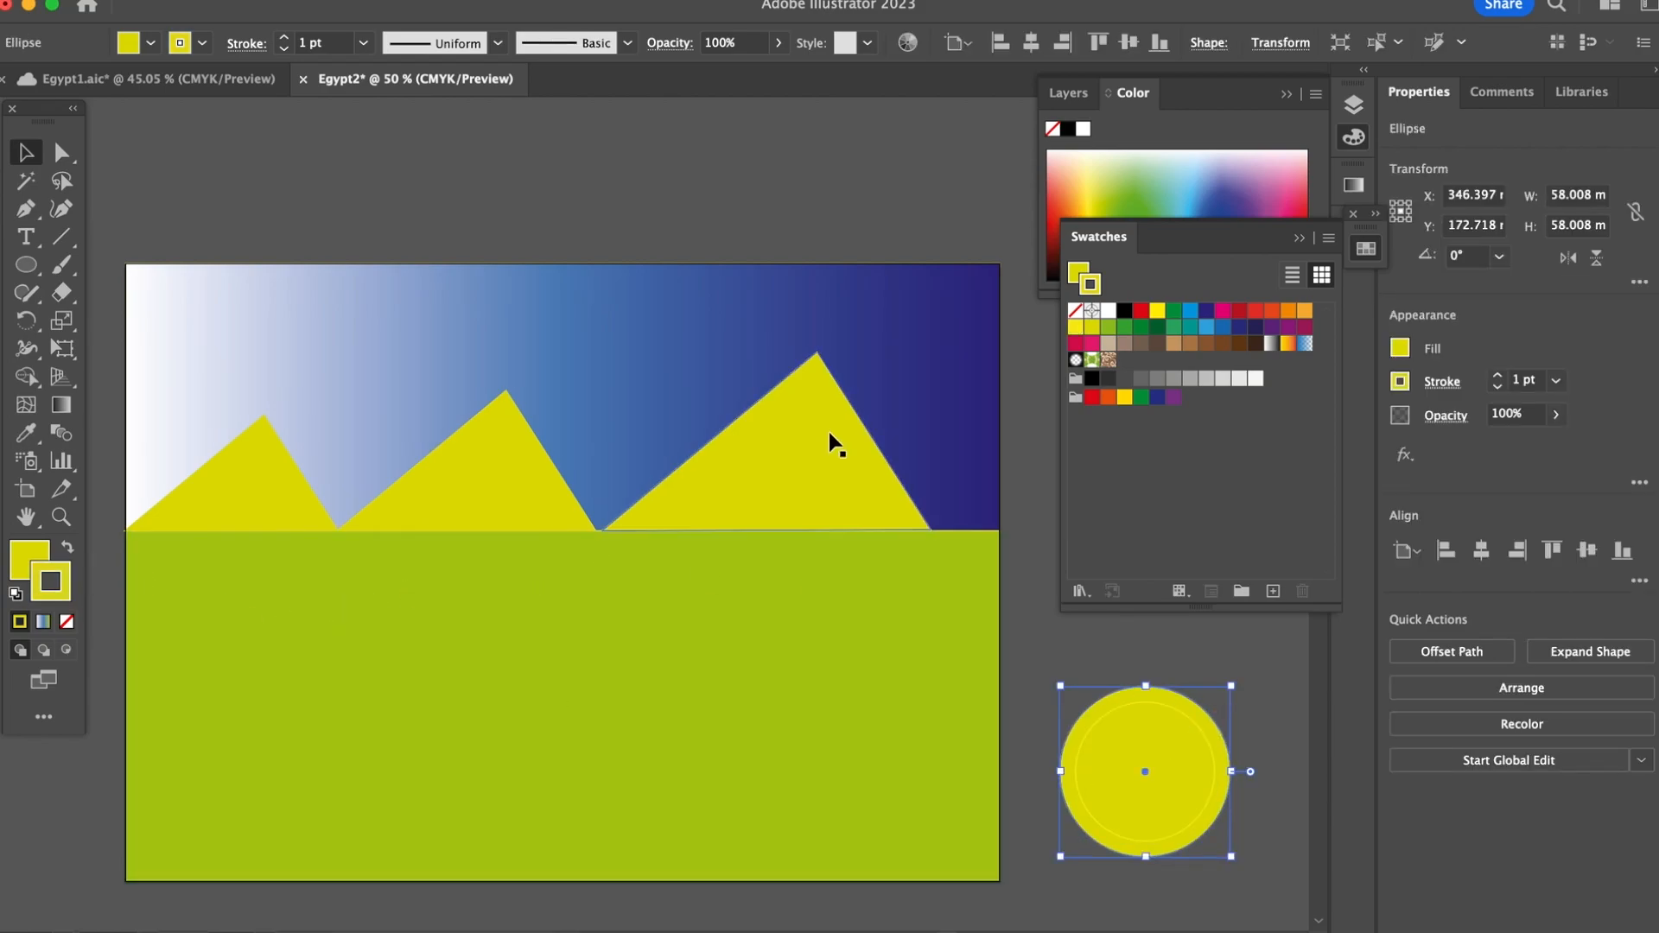
{"action": "left_click", "coordinate": [1075, 328]}
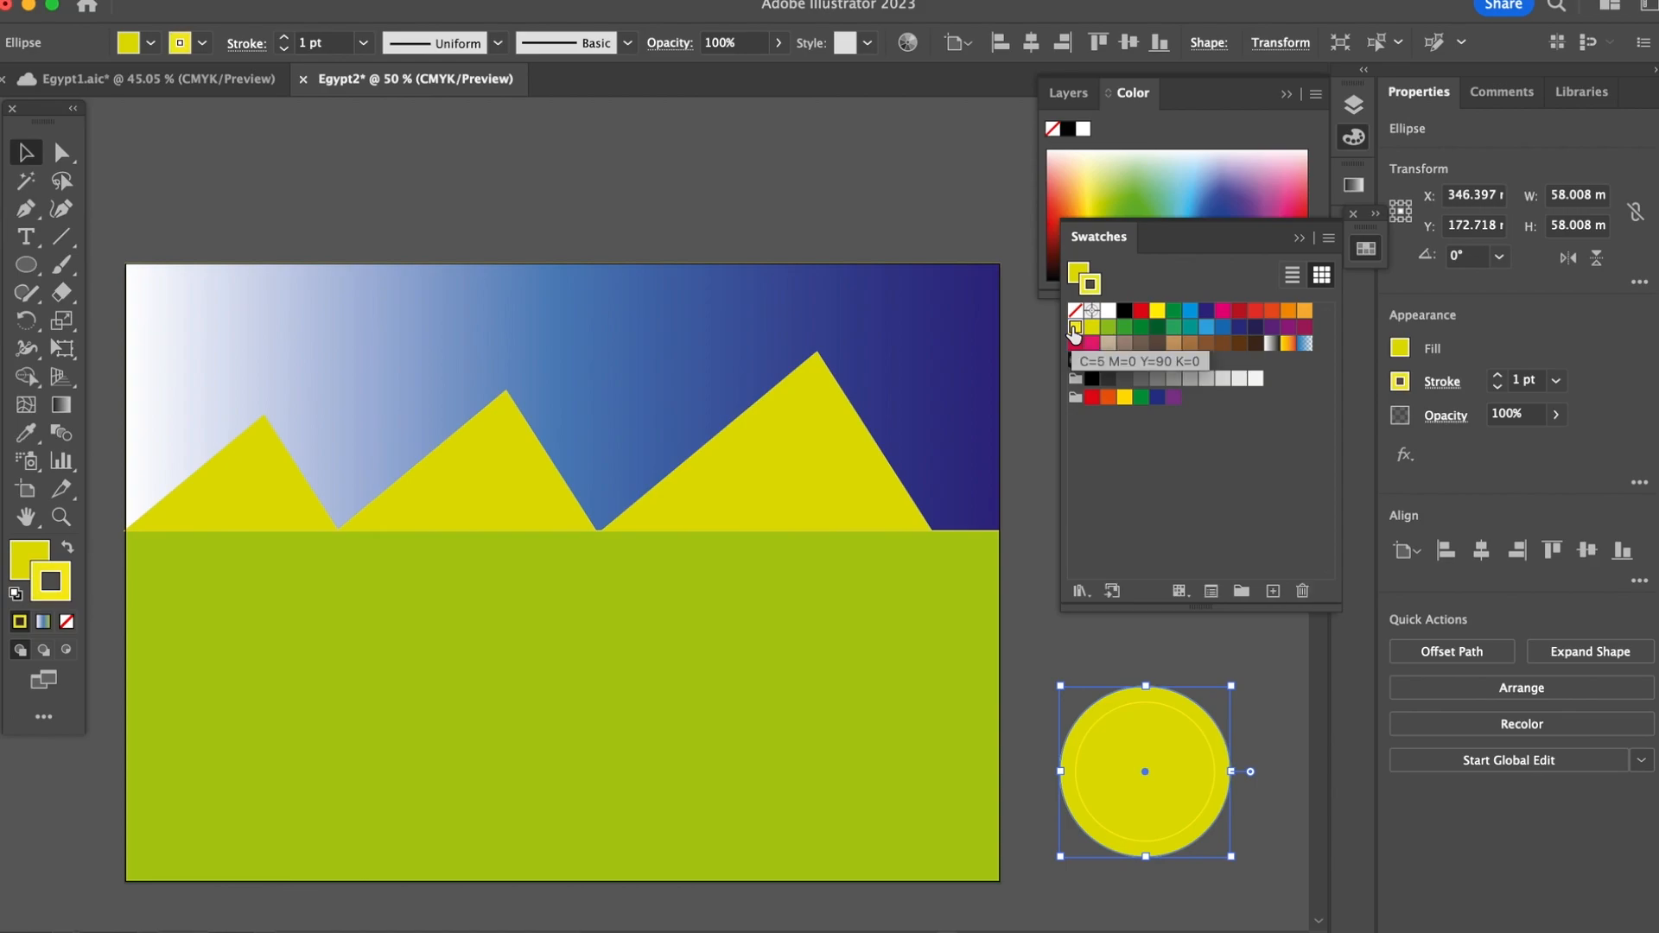
{"action": "left_click", "coordinate": [1296, 667]}
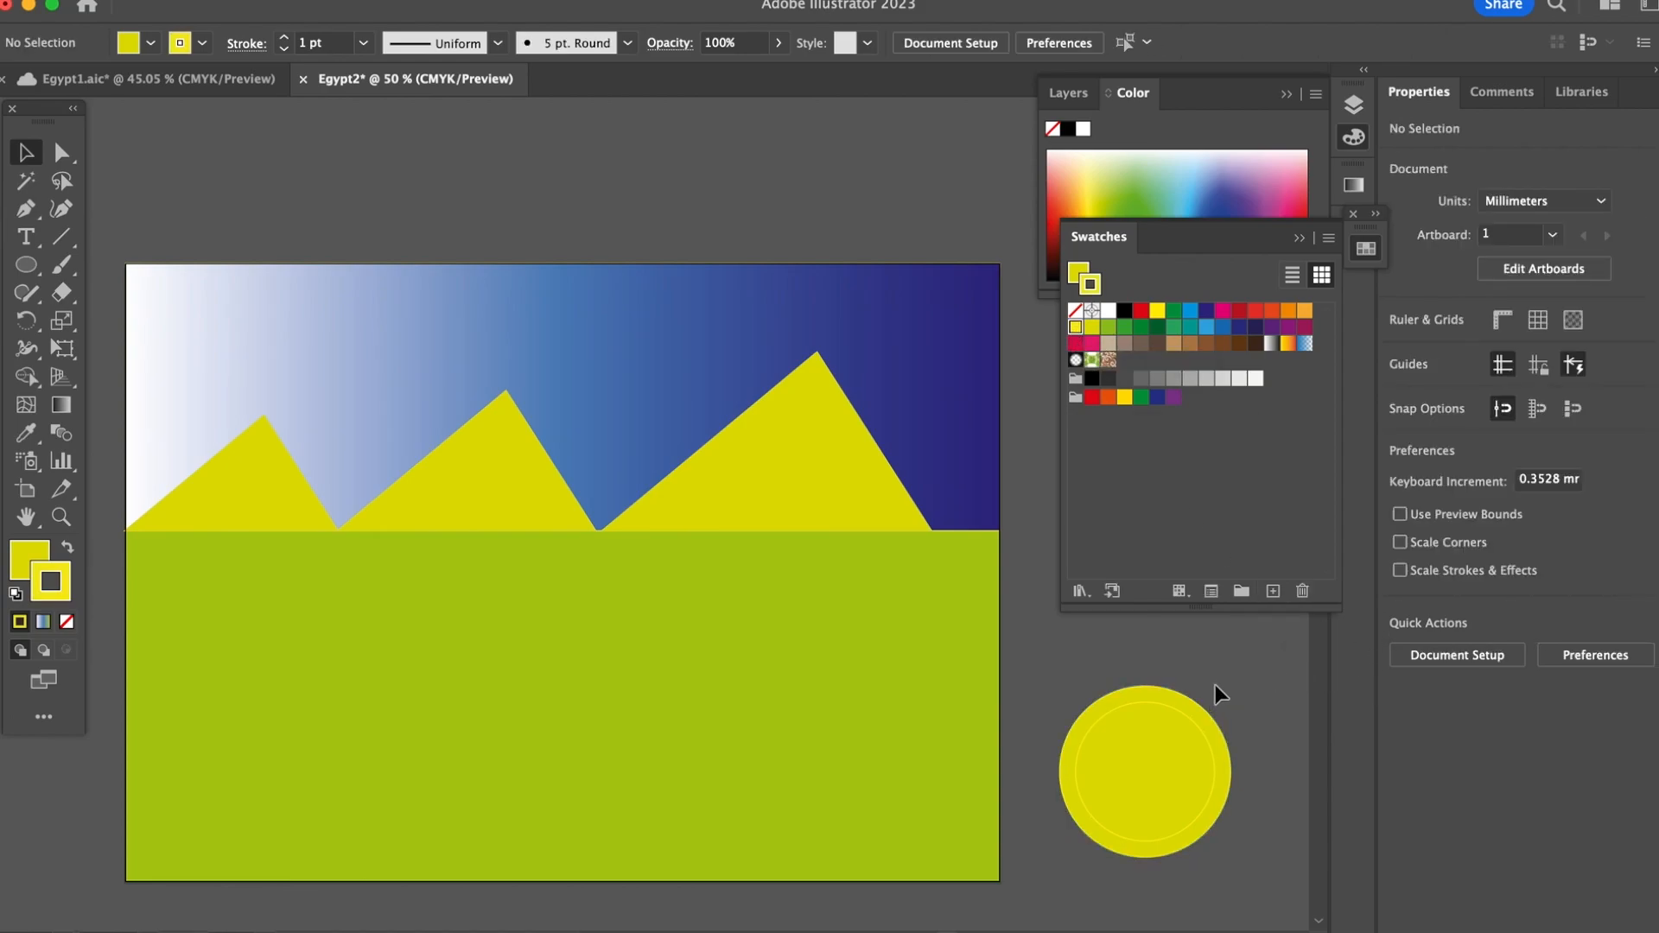
Step: Arrange two pairs of the concentric circles, with a pair about 51 mm in diameter overlapping a smaller pair at its upper right
{"action": "left_click", "coordinate": [1205, 825]}
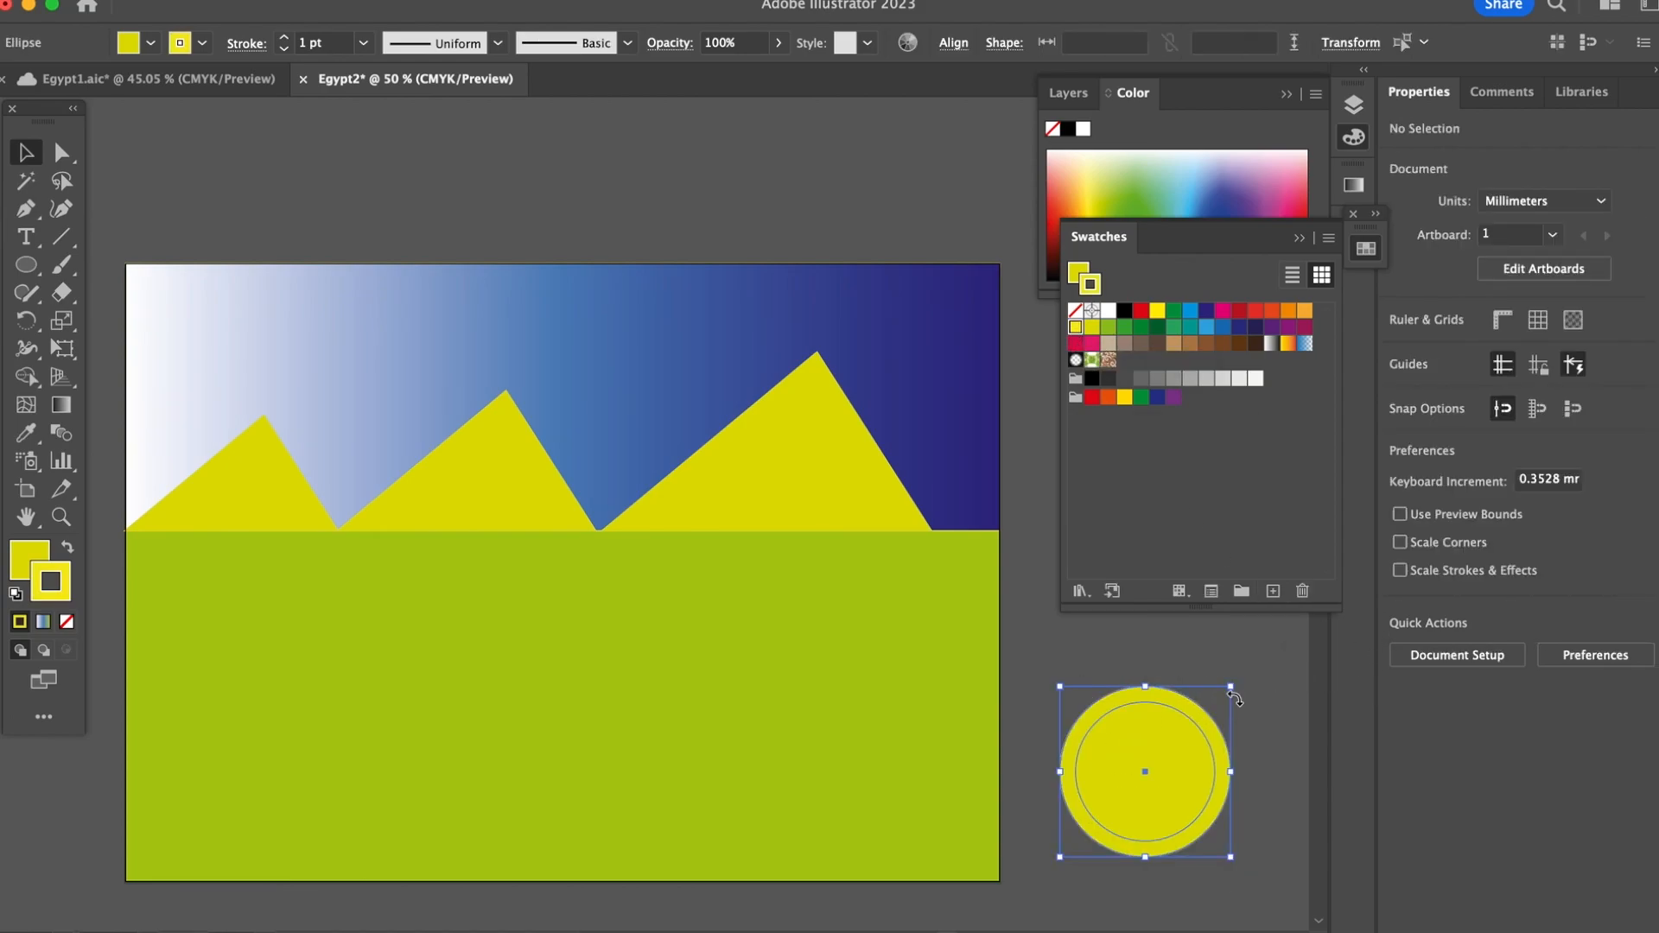
{"action": "left_click_drag", "start_coordinate": [1233, 688], "coordinate": [1119, 797]}
{"action": "left_click_drag", "start_coordinate": [1160, 759], "coordinate": [1252, 715]}
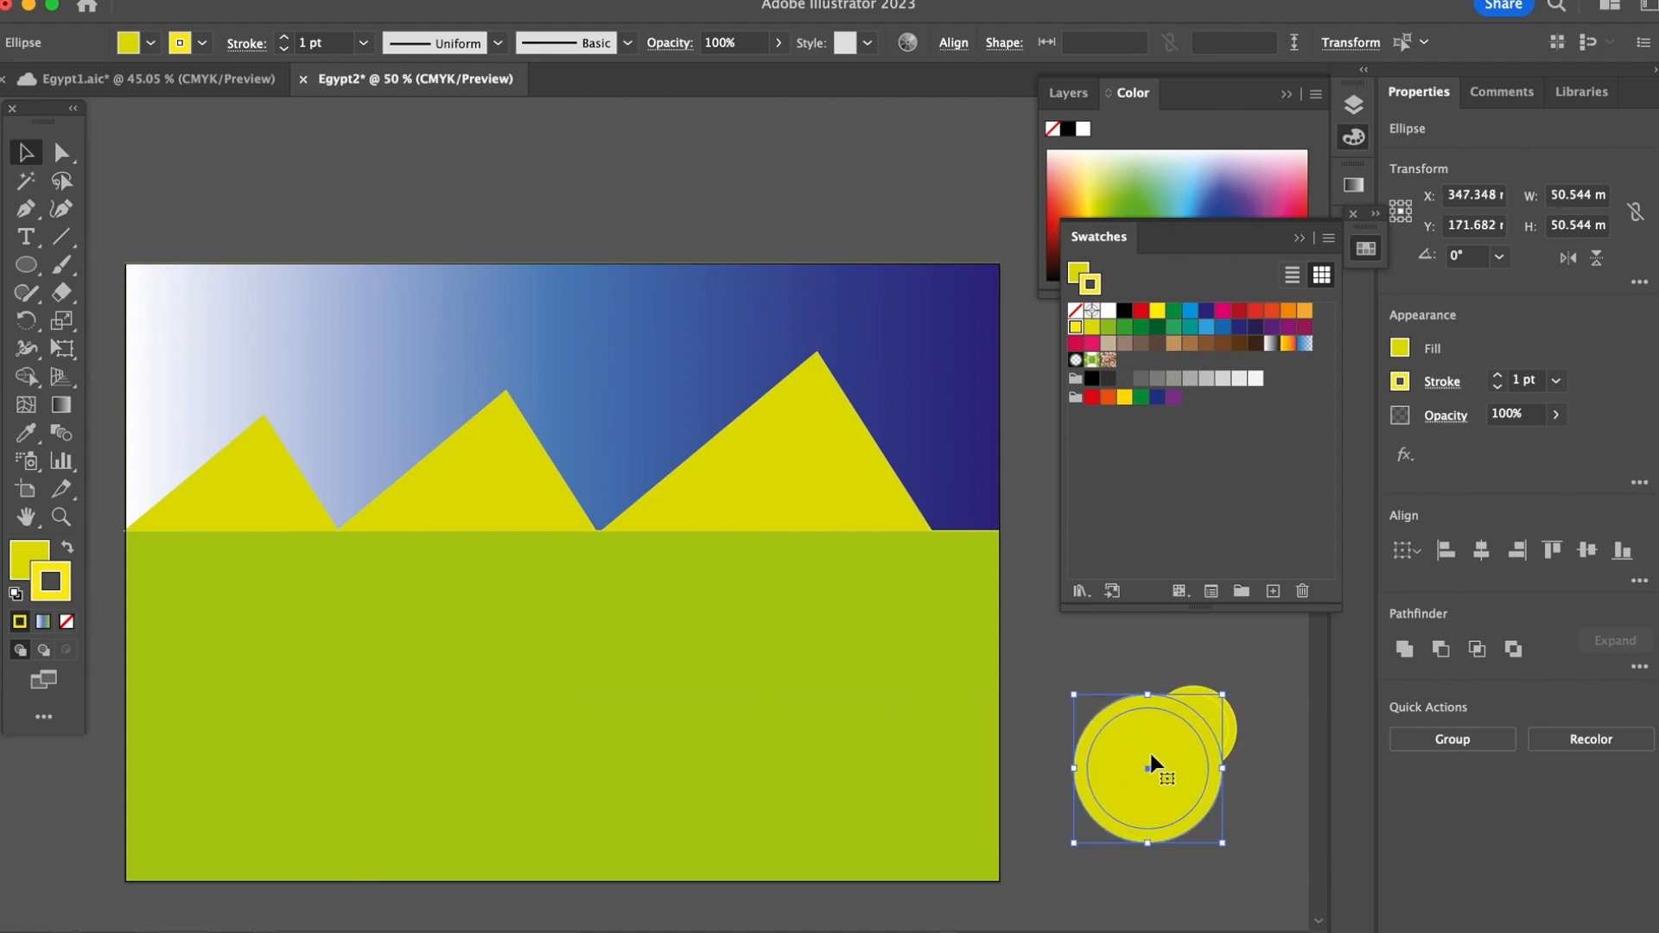
Step: Give the larger pair of circles a light orange stroke and fill its inner circle with golden yellow
{"action": "left_click", "coordinate": [1304, 312]}
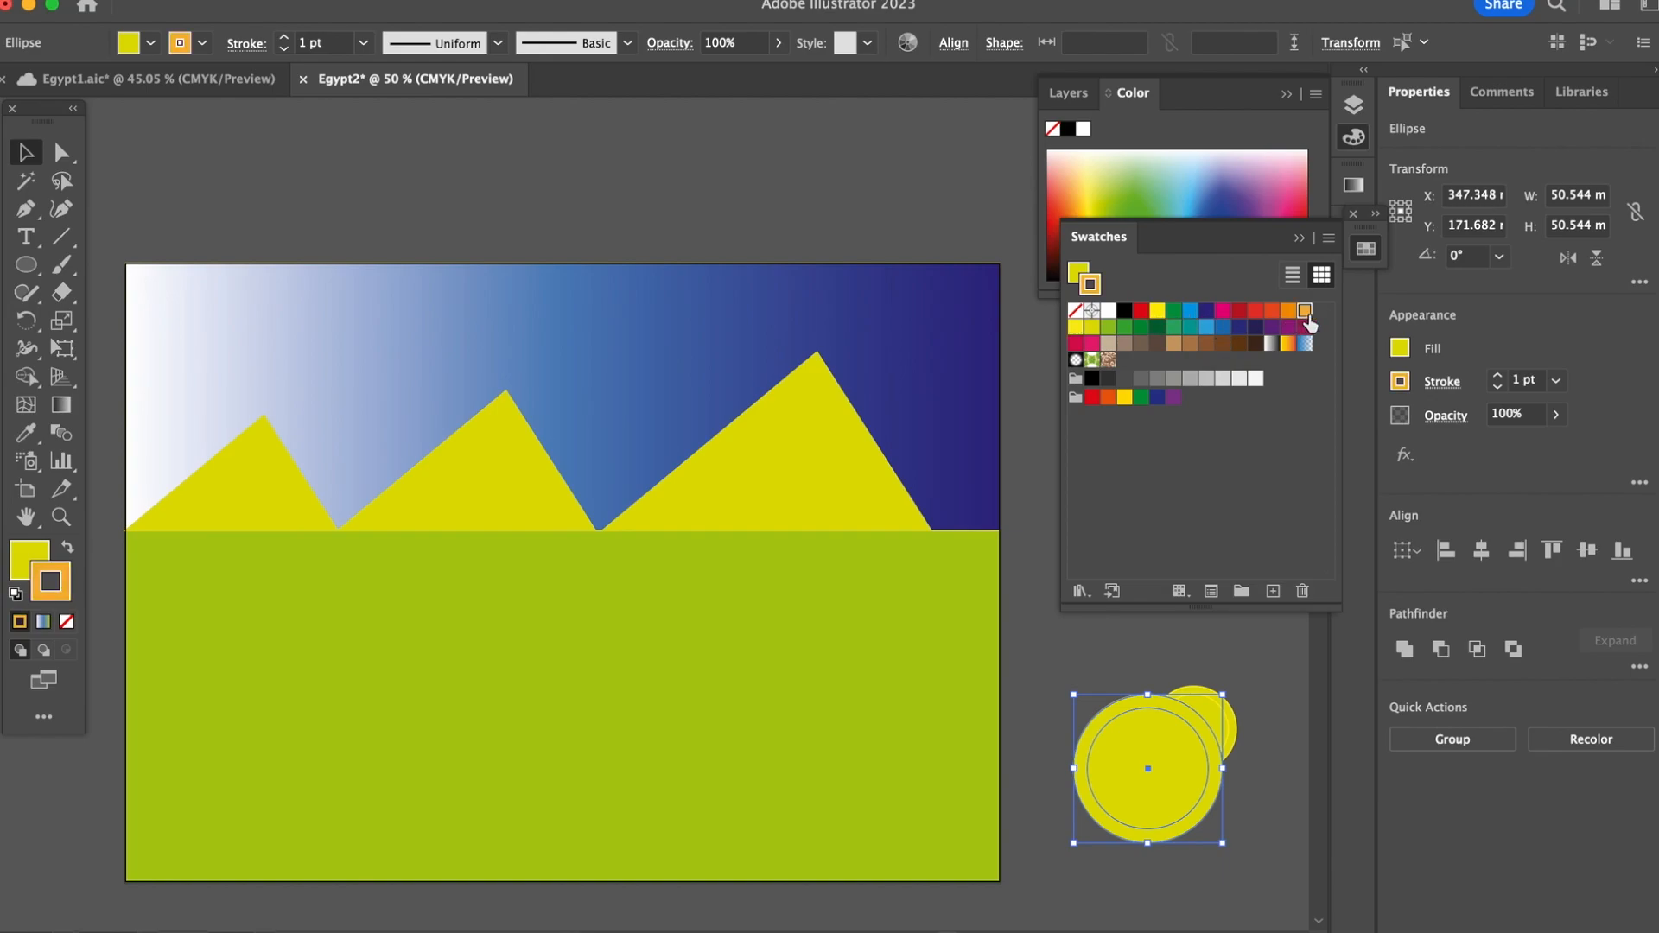
{"action": "left_click", "coordinate": [1099, 667]}
{"action": "left_click", "coordinate": [1130, 748]}
{"action": "key", "text": "x"}
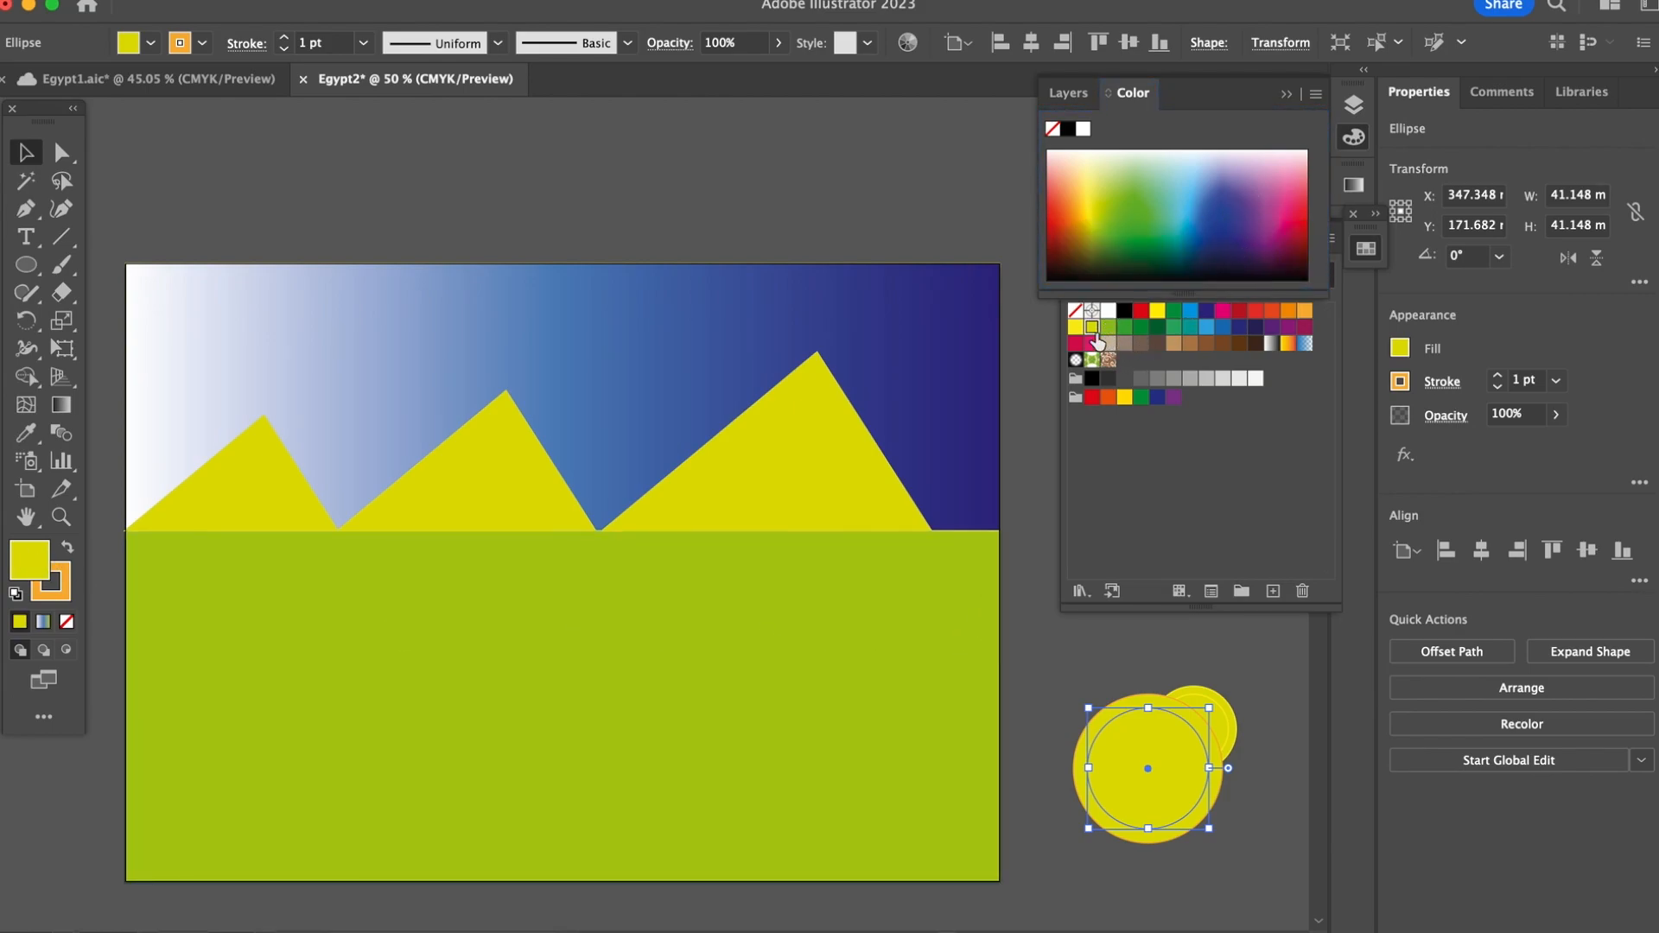
{"action": "left_click", "coordinate": [1102, 216]}
{"action": "left_click_drag", "start_coordinate": [1102, 216], "coordinate": [1098, 200]}
{"action": "left_click_drag", "start_coordinate": [1097, 202], "coordinate": [1097, 201]}
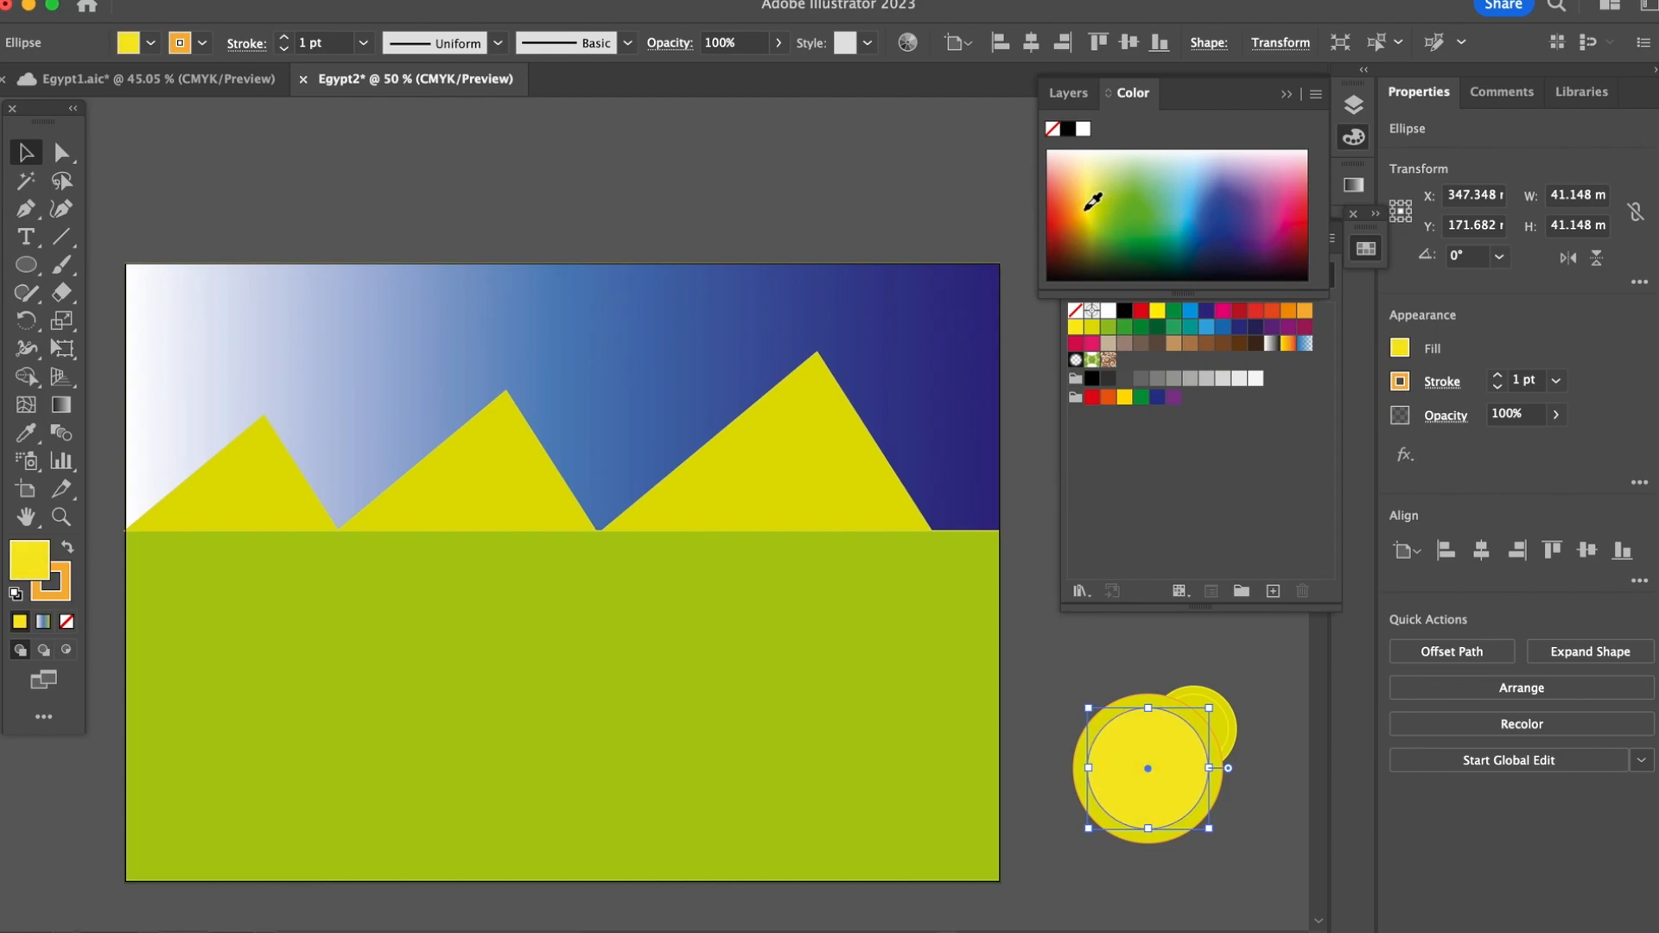
{"action": "left_click", "coordinate": [1082, 641]}
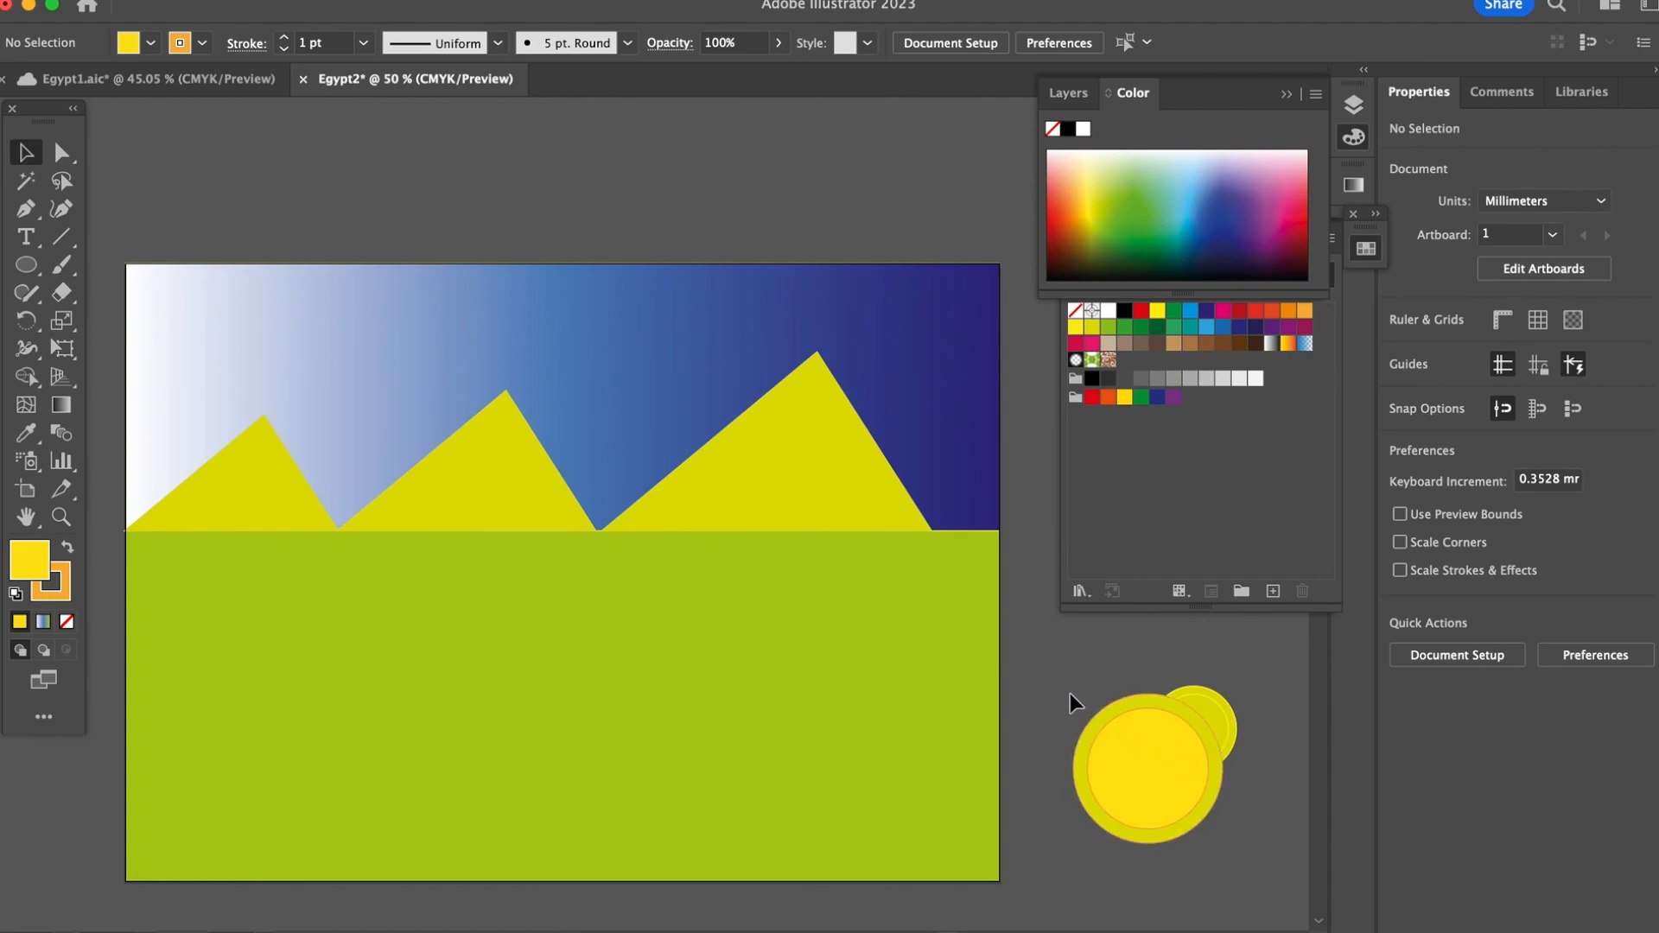
Step: Move the larger pair of circles clear of the smaller pair and group its two circles
{"action": "mouse_move", "coordinate": [1126, 795]}
{"action": "left_mouse_down"}
{"action": "mouse_move", "coordinate": [1151, 764]}
{"action": "mouse_move", "coordinate": [1097, 806]}
{"action": "left_mouse_up"}
{"action": "right_click", "coordinate": [1097, 806]}
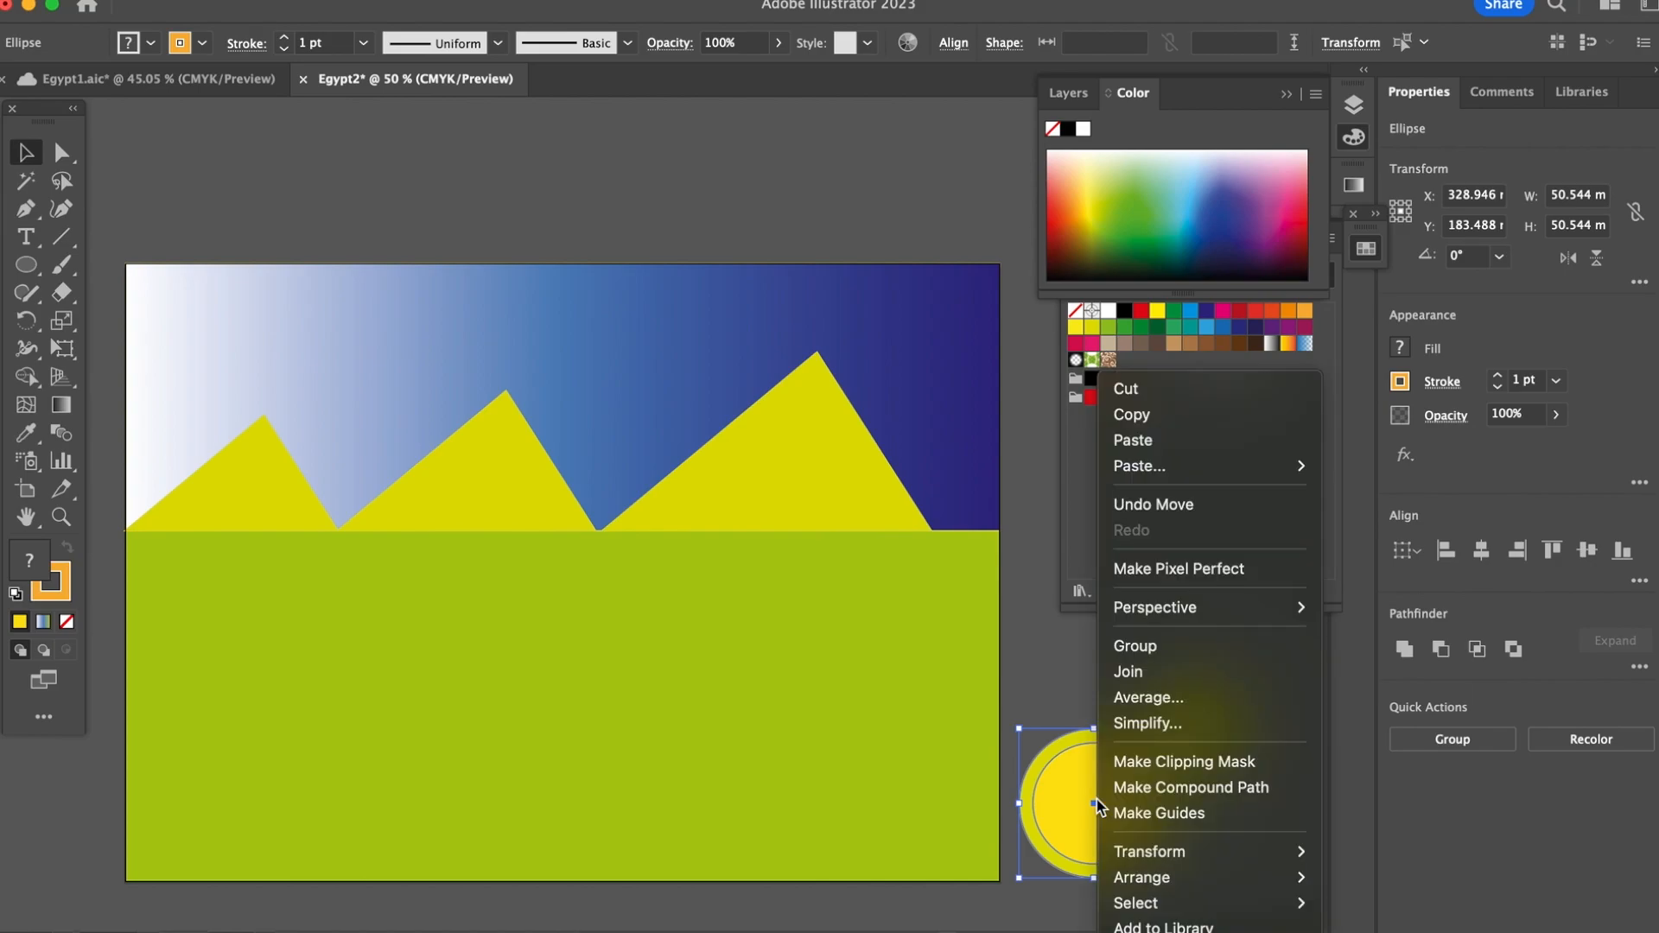
{"action": "left_click", "coordinate": [1168, 654]}
Step: Group the two circles of the smaller pair and shift the group slightly upward
{"action": "left_click", "coordinate": [1226, 696]}
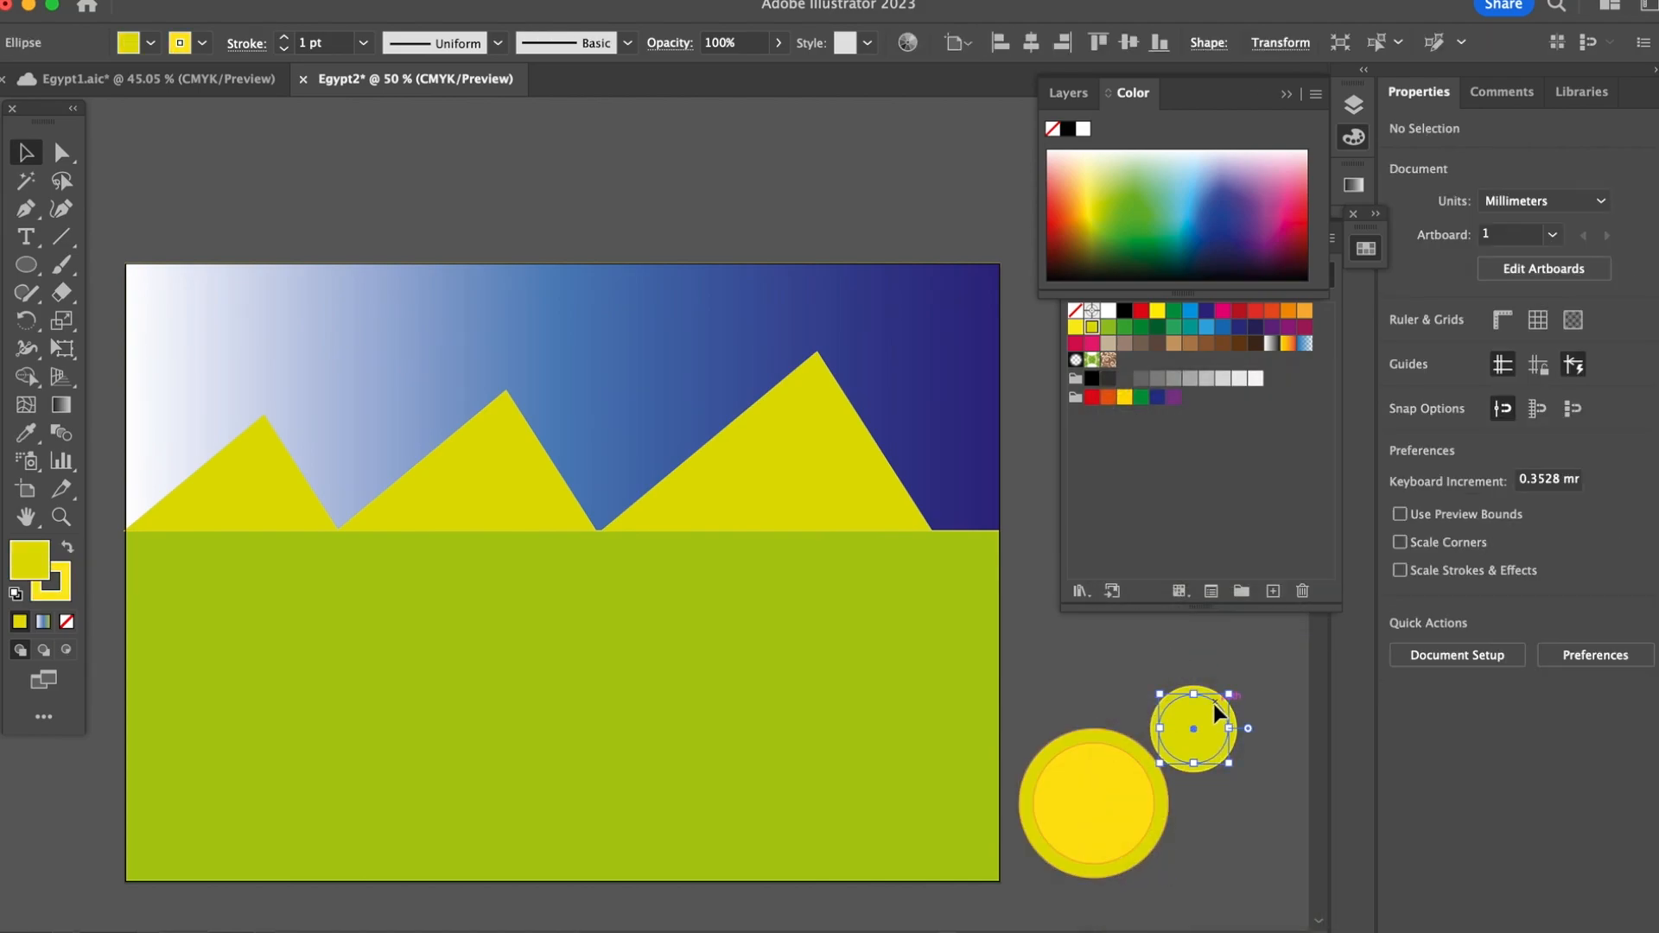
{"action": "left_click", "coordinate": [1213, 703]}
{"action": "left_click", "coordinate": [1148, 651]}
{"action": "left_click", "coordinate": [1217, 726]}
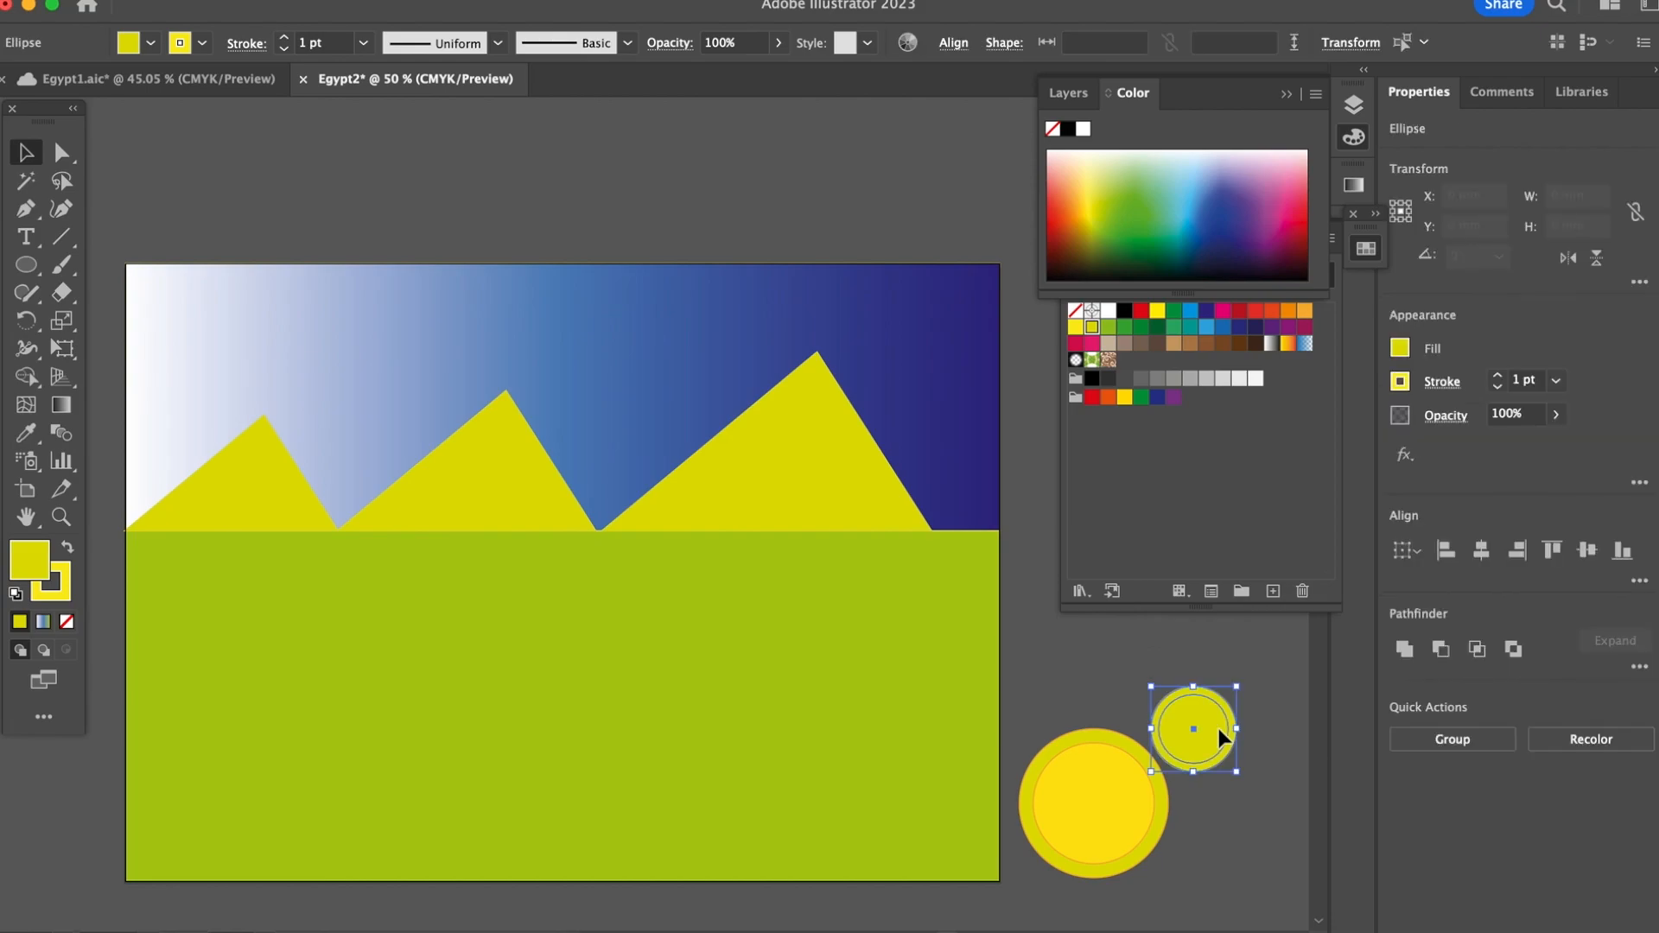
{"action": "key", "text": "super+g"}
{"action": "mouse_move", "coordinate": [1201, 724]}
{"action": "left_mouse_down"}
{"action": "mouse_move", "coordinate": [1139, 765]}
{"action": "mouse_move", "coordinate": [1193, 706]}
{"action": "left_mouse_up"}
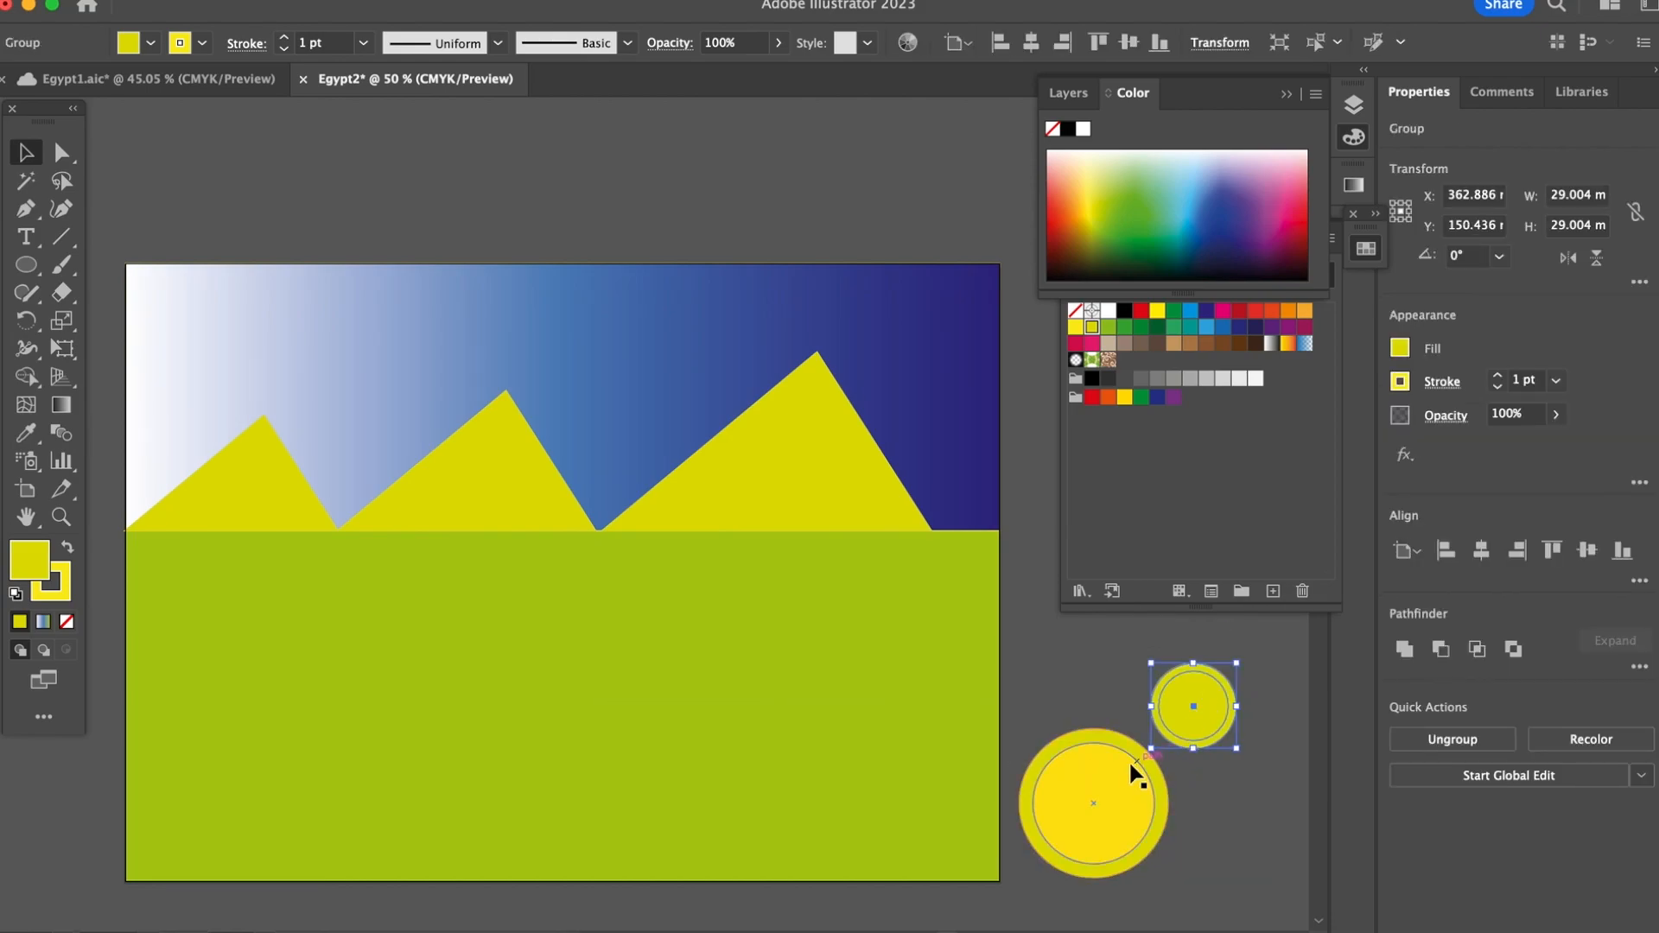
Step: Send the larger circle group behind the smaller one and centre the smaller group on it
{"action": "left_click_drag", "start_coordinate": [1104, 768], "coordinate": [1141, 727]}
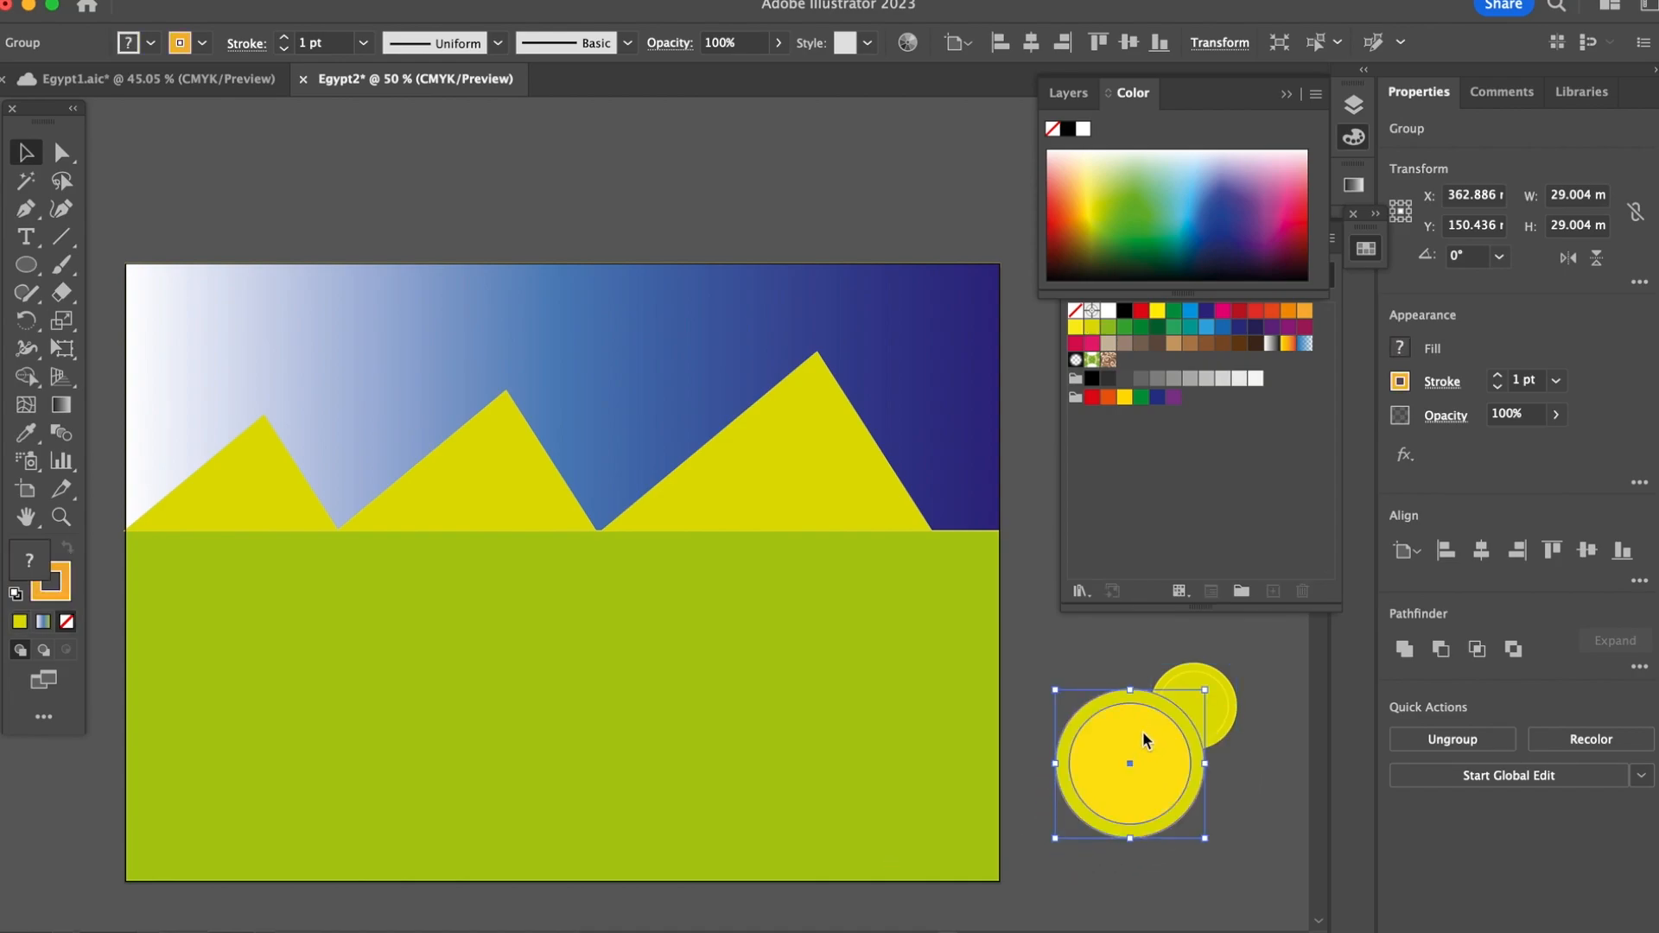
{"action": "right_click", "coordinate": [1143, 740]}
{"action": "mouse_move", "coordinate": [1190, 878]}
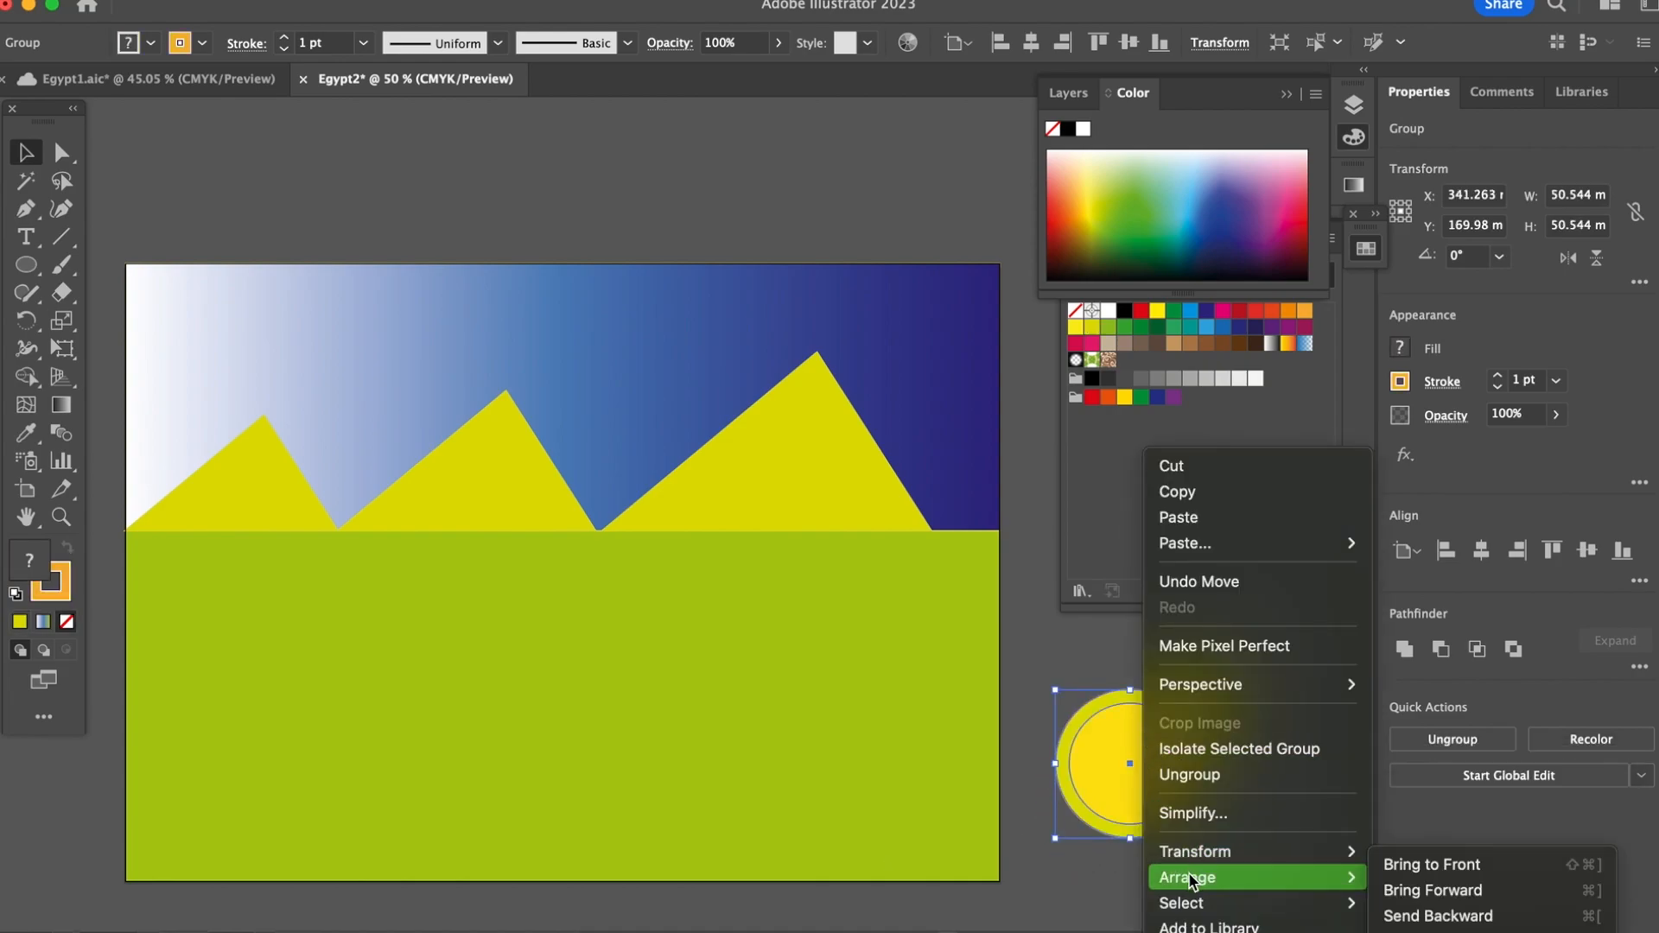
{"action": "left_click", "coordinate": [1469, 930]}
{"action": "left_click", "coordinate": [1276, 748]}
{"action": "left_click_drag", "start_coordinate": [1202, 706], "coordinate": [1127, 763]}
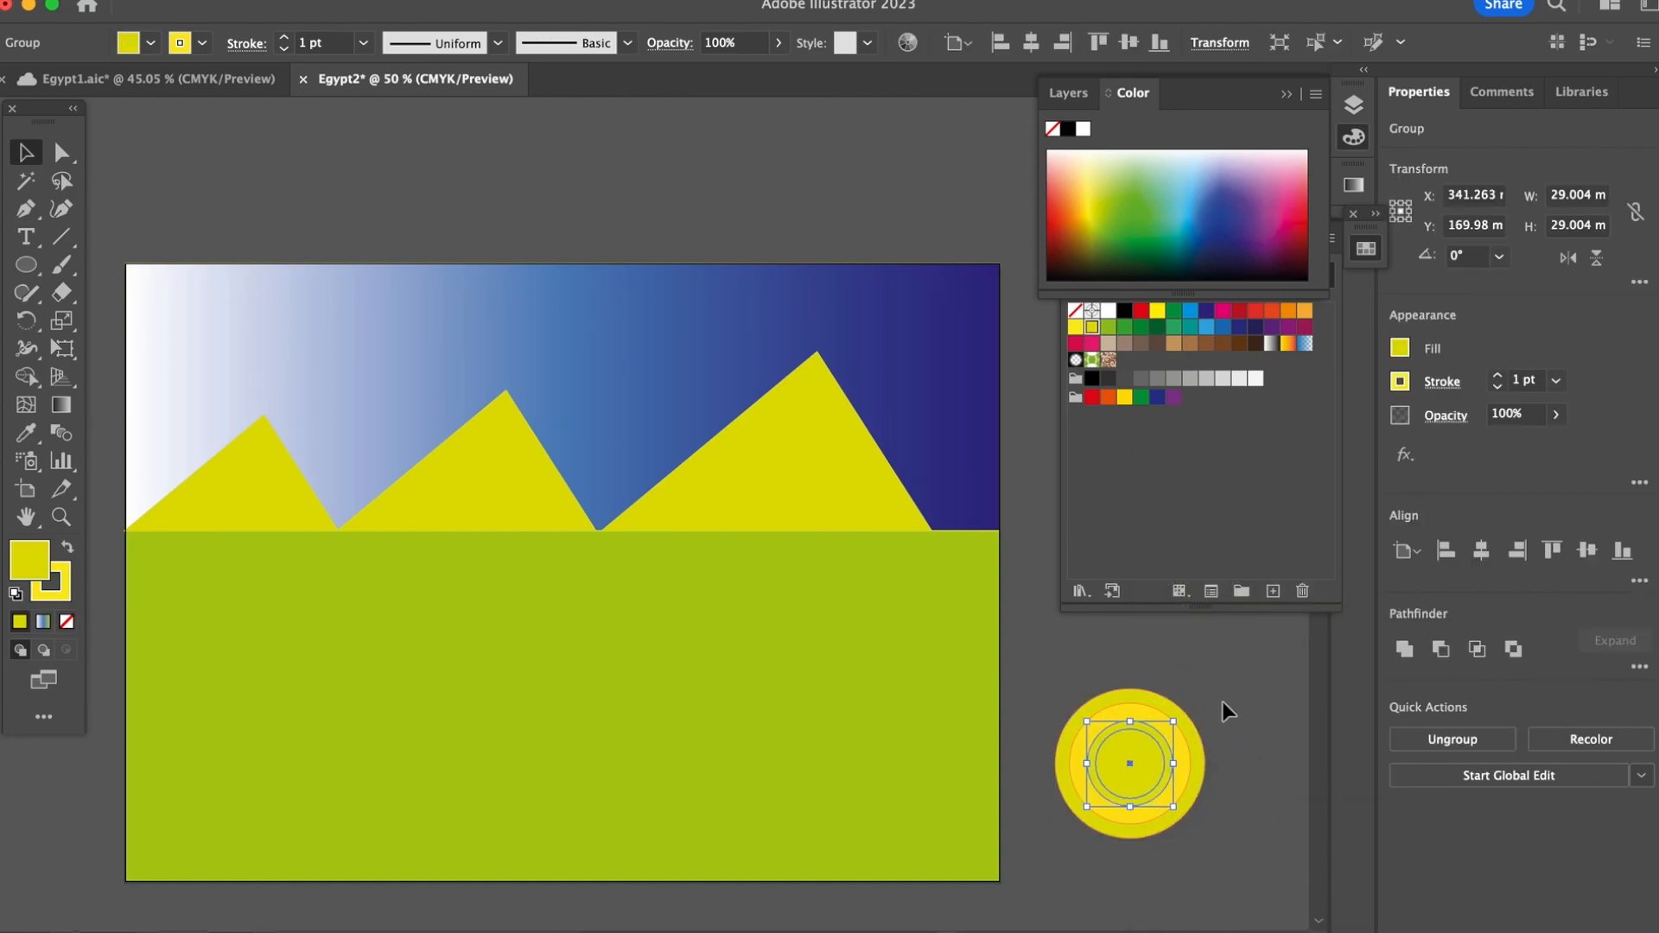
Step: Group all the concentric circles, scale them to about 38 mm across and place them as a sun in the sky's upper-right corner
{"action": "left_click", "coordinate": [1080, 698]}
{"action": "left_click_drag", "start_coordinate": [1217, 843], "coordinate": [1218, 847]}
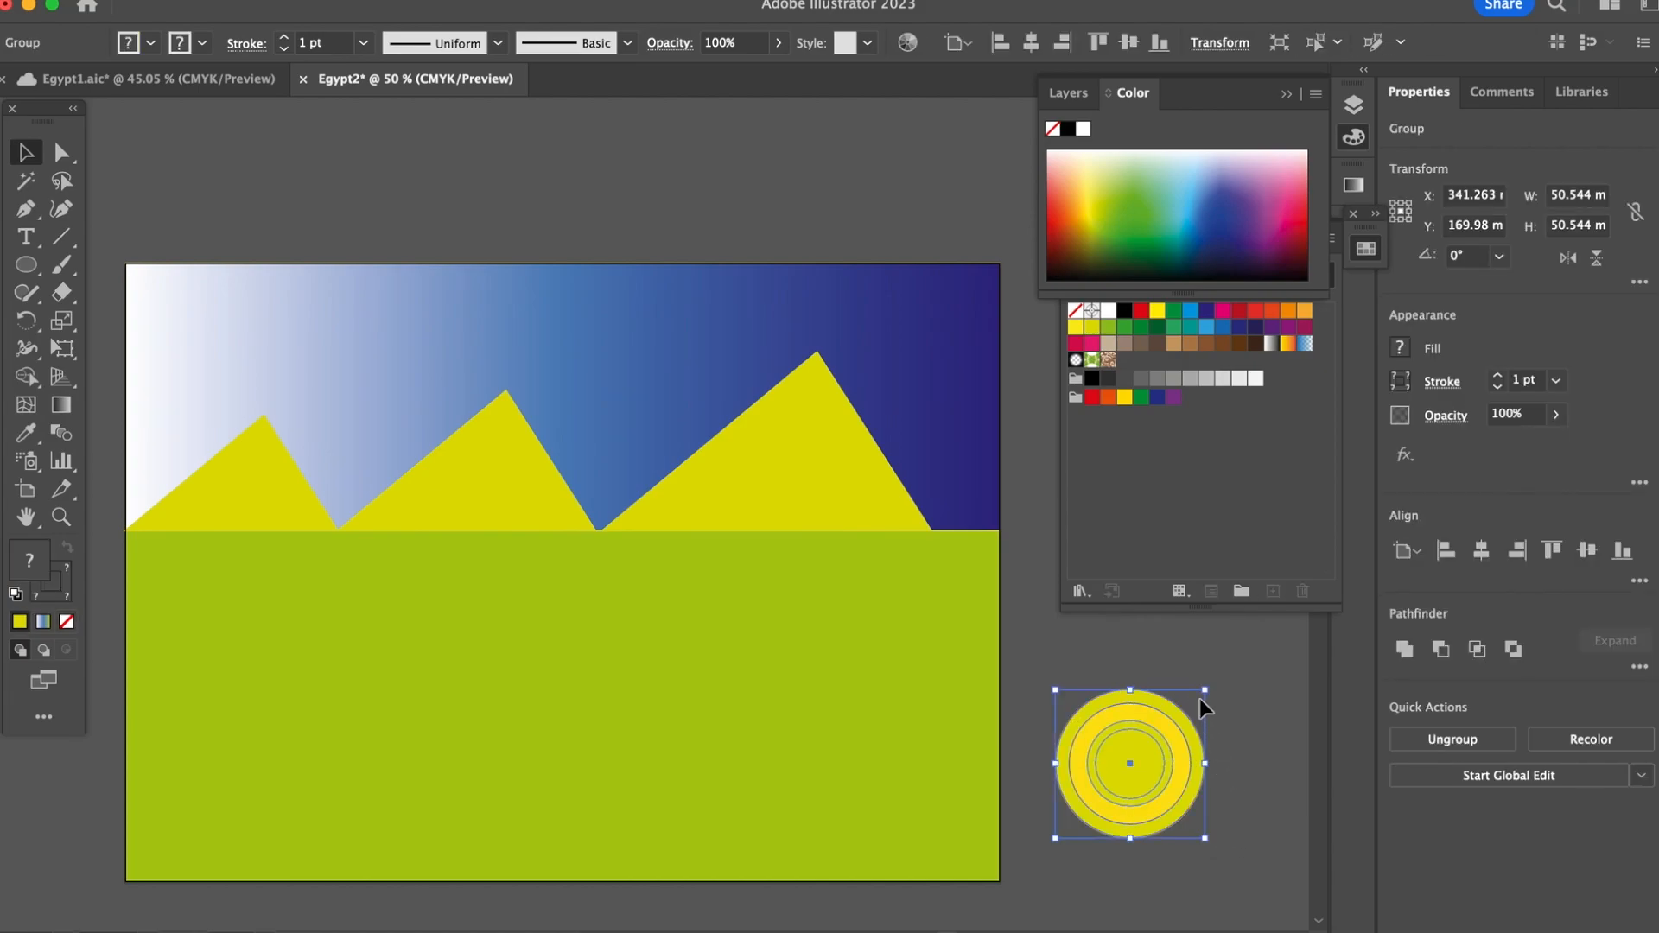
{"action": "left_click_drag", "start_coordinate": [1206, 693], "coordinate": [1166, 728]}
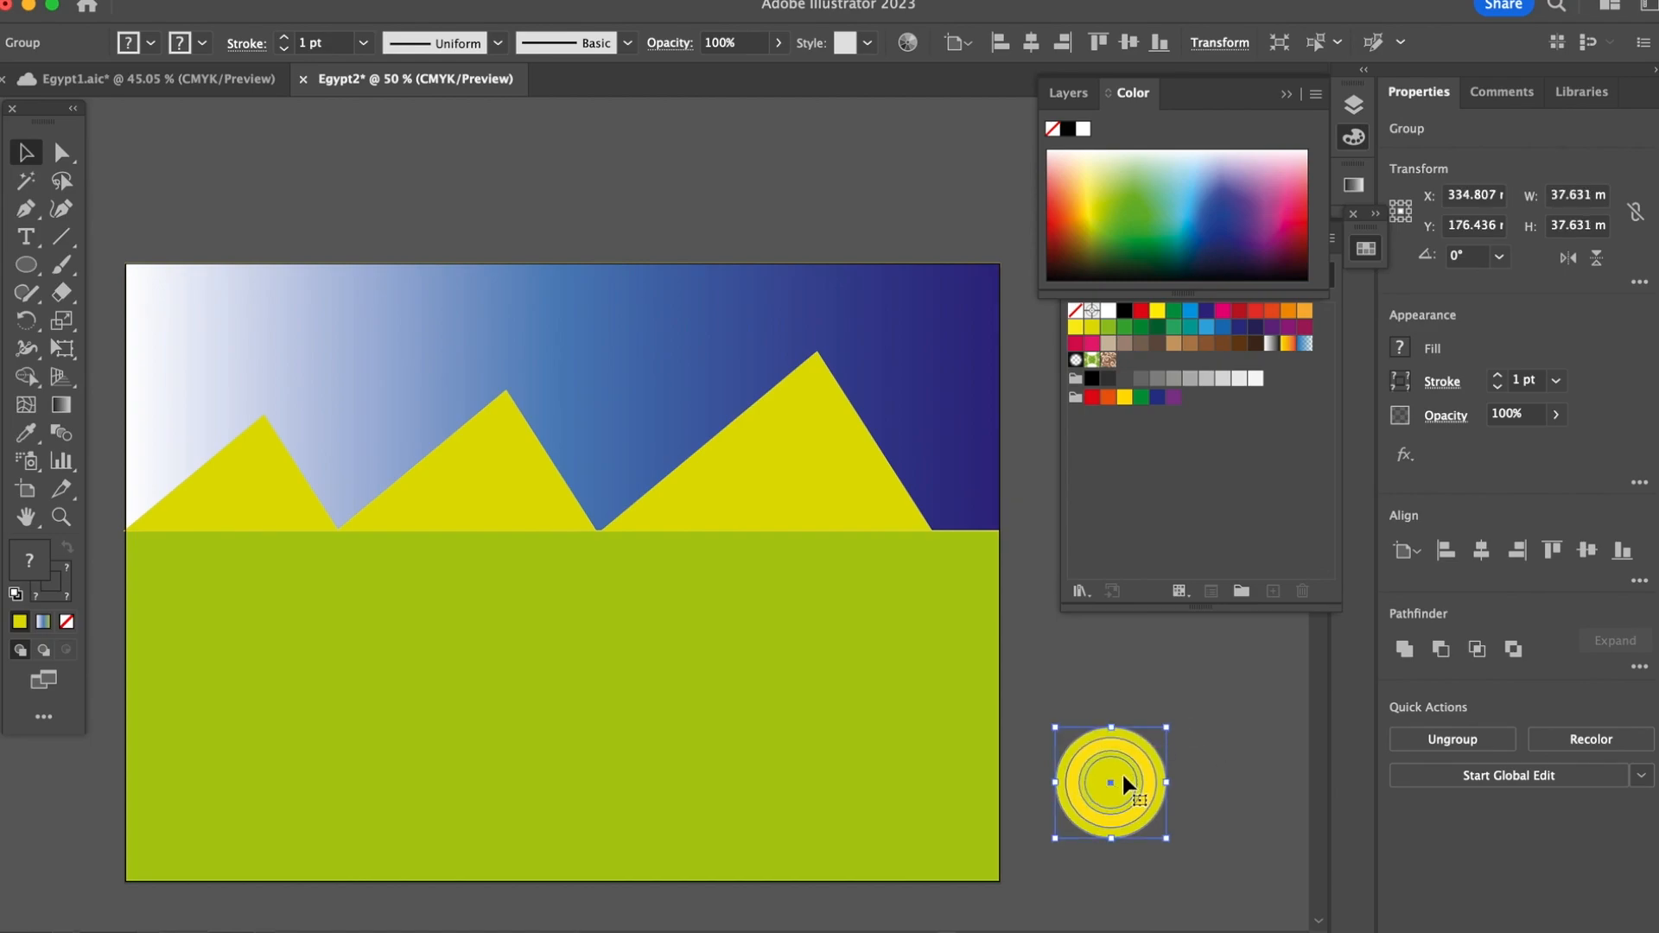
{"action": "left_click_drag", "start_coordinate": [1109, 778], "coordinate": [921, 333]}
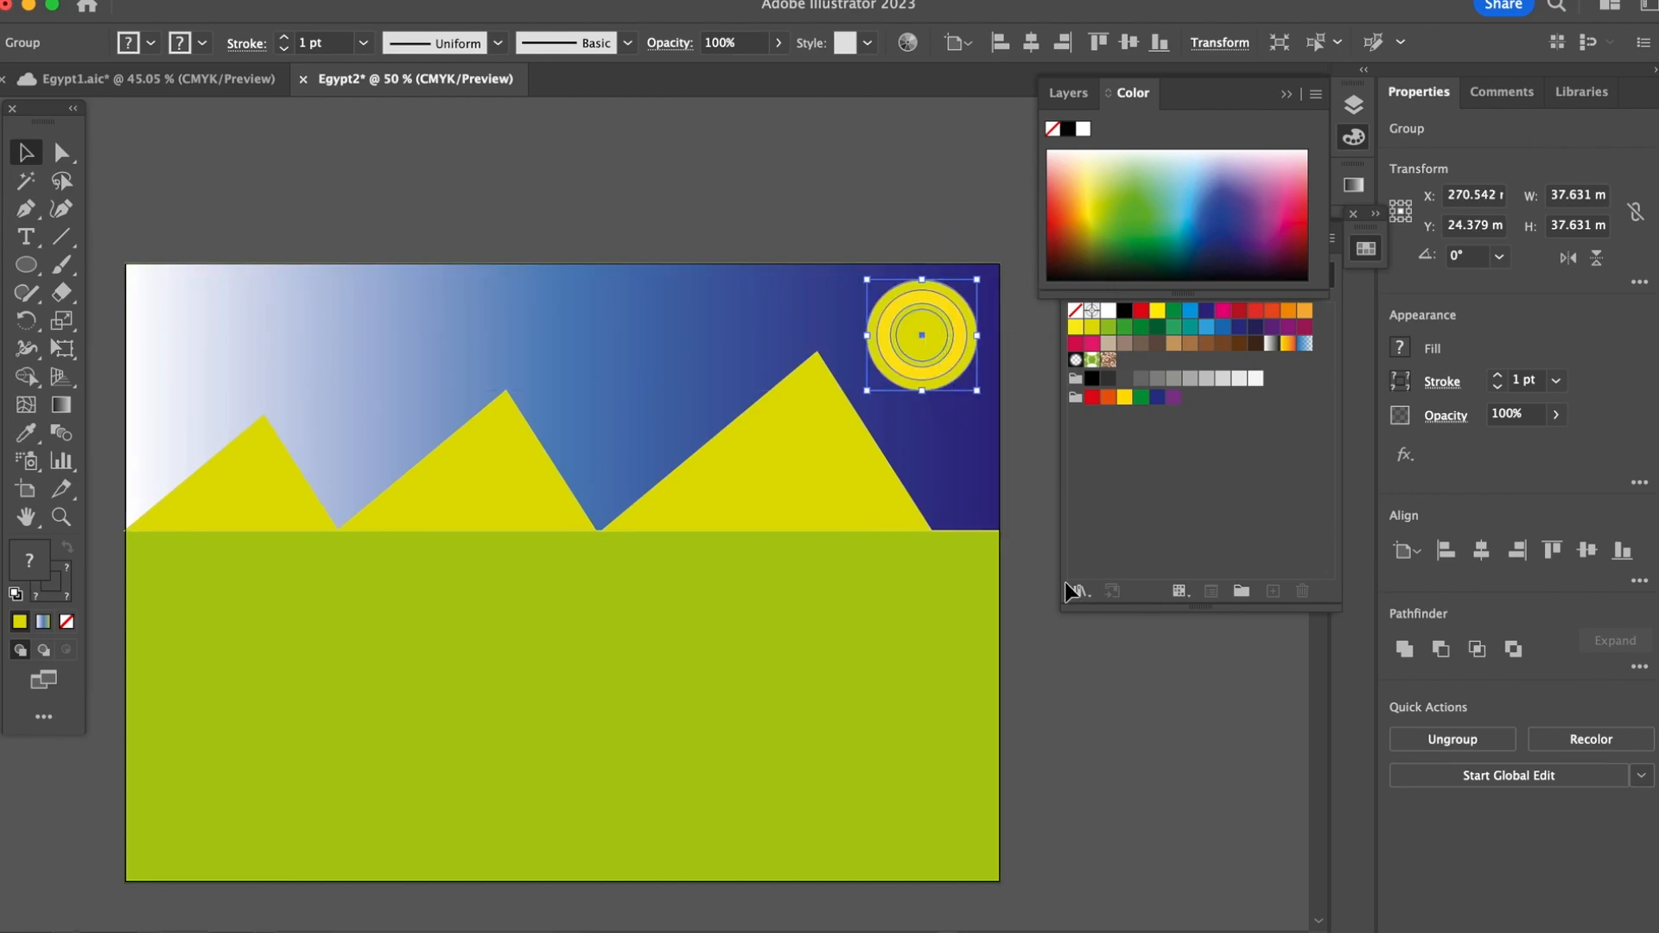
{"action": "left_click", "coordinate": [1110, 710]}
Step: Draw a yellow stripe 297 mm wide and about 11.5 mm high across the green ground and duplicate it downward into four evenly spaced stripes
{"action": "left_click", "coordinate": [26, 265]}
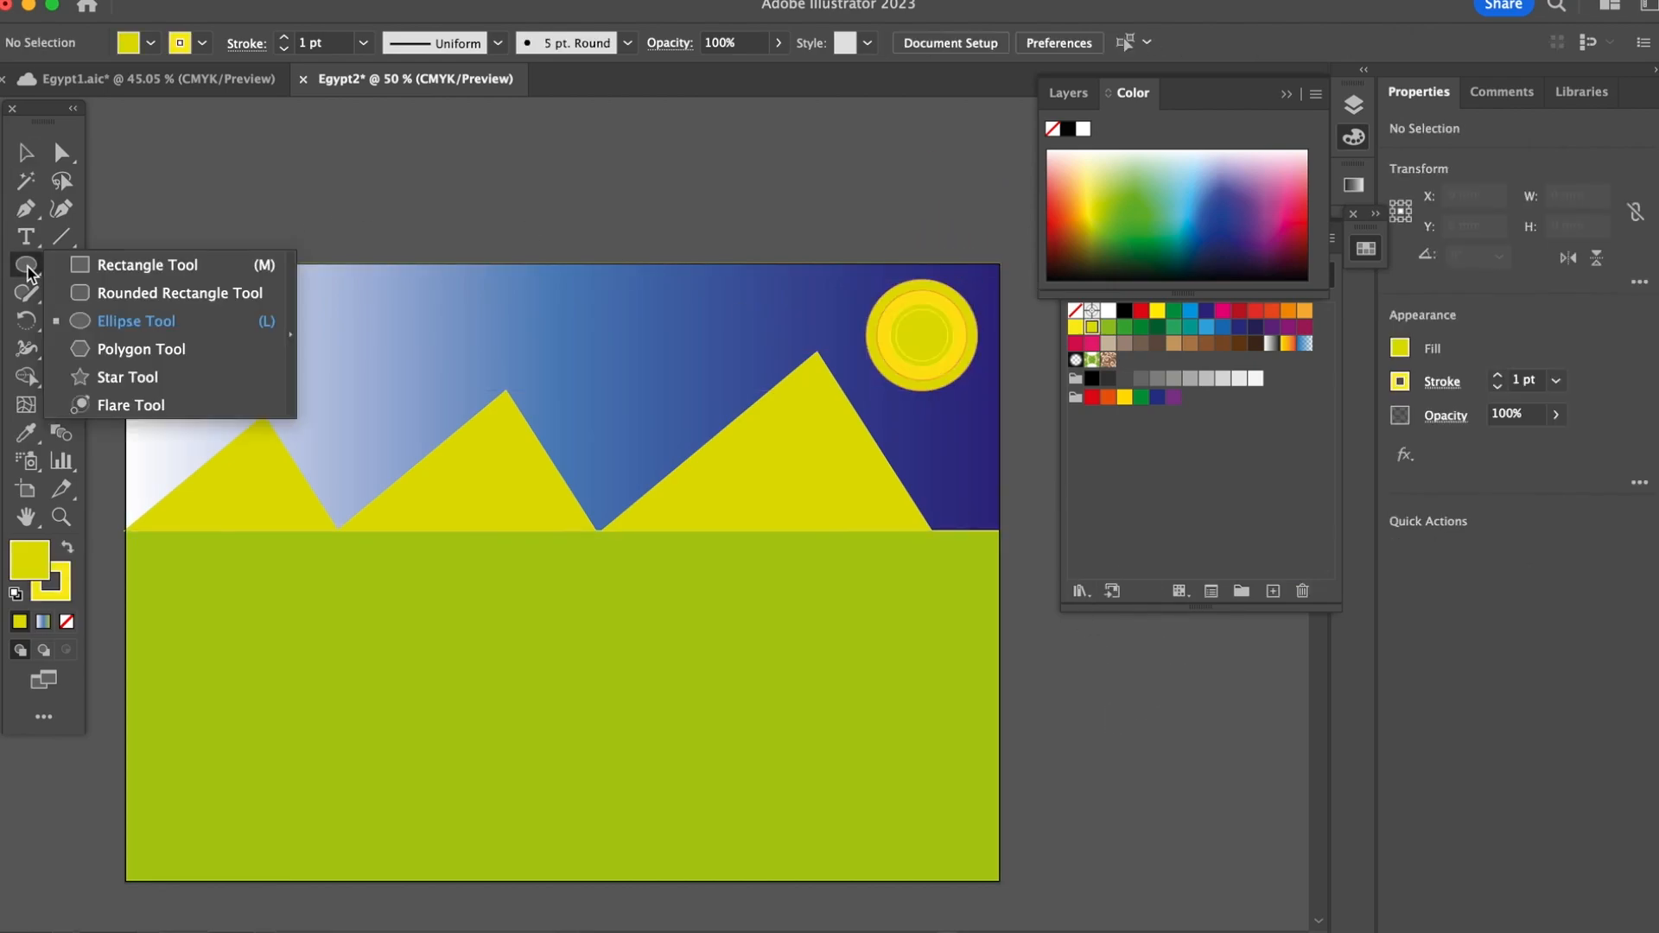
{"action": "left_click", "coordinate": [142, 264]}
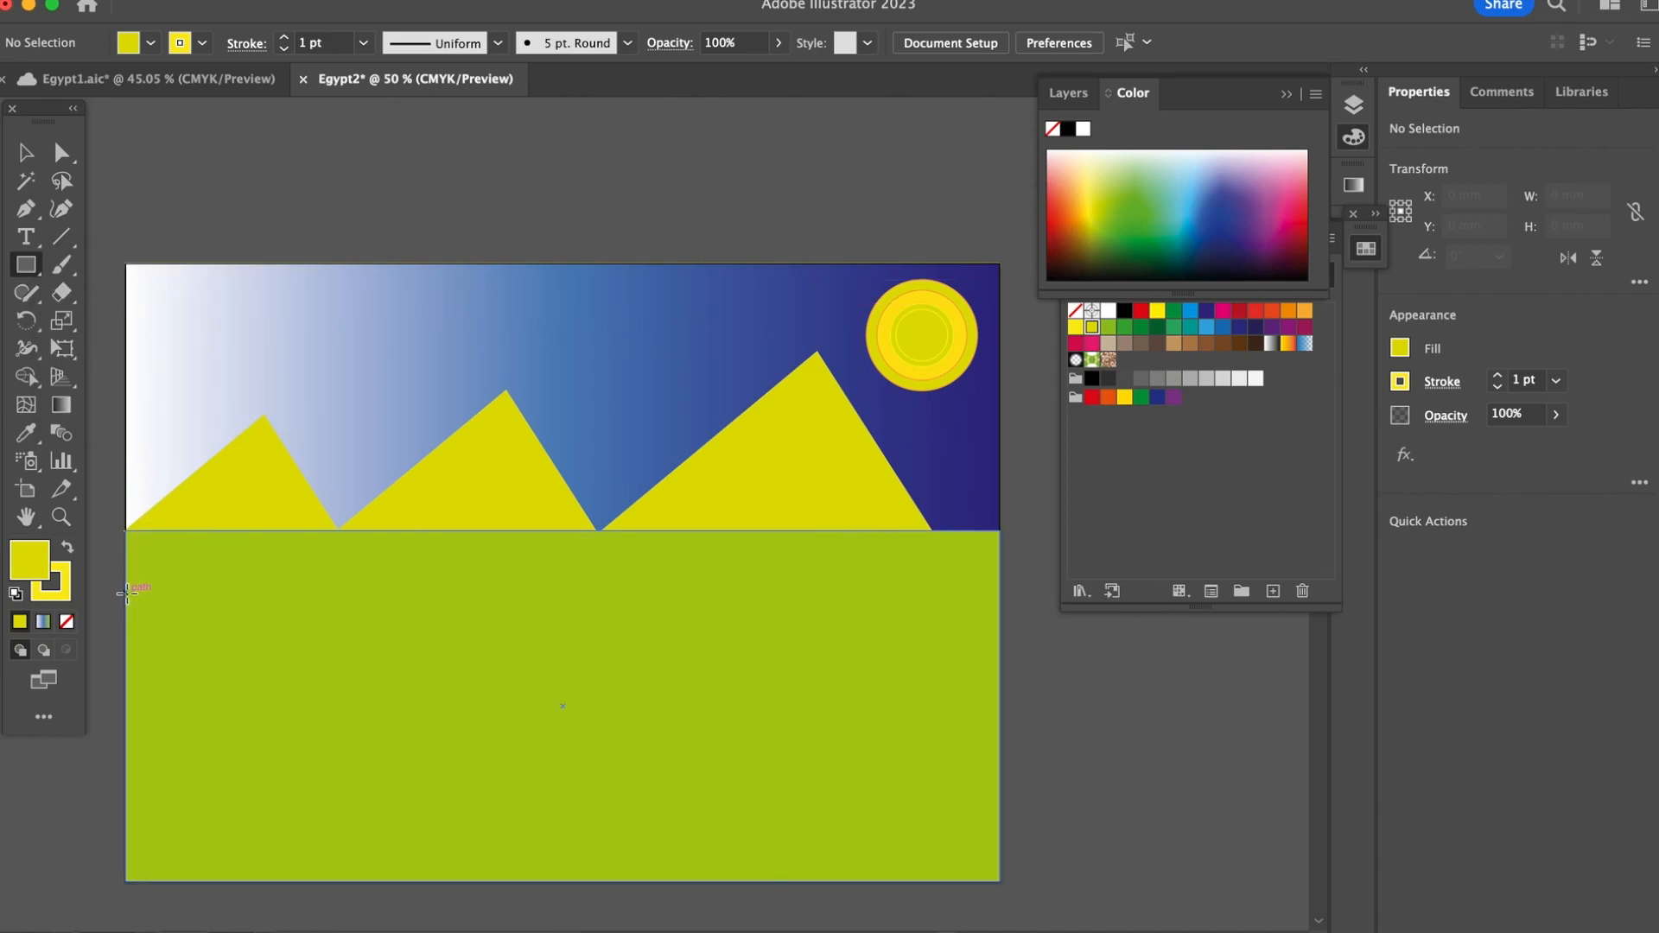
{"action": "left_click_drag", "start_coordinate": [127, 595], "coordinate": [999, 628]}
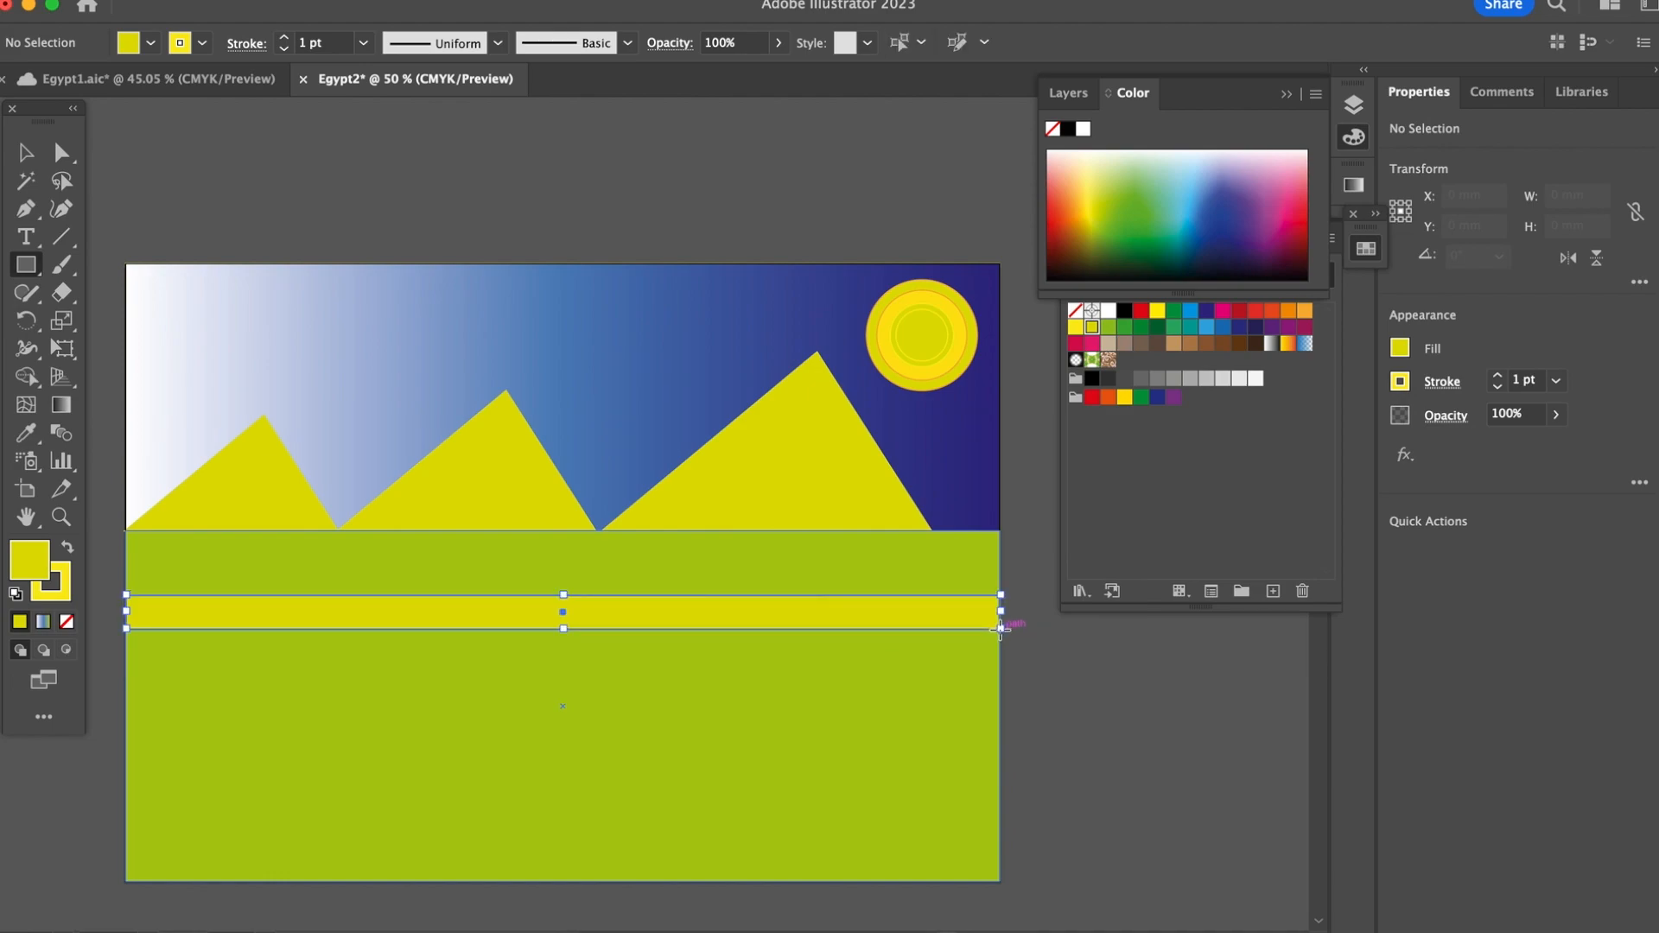
{"action": "key", "text": "v"}
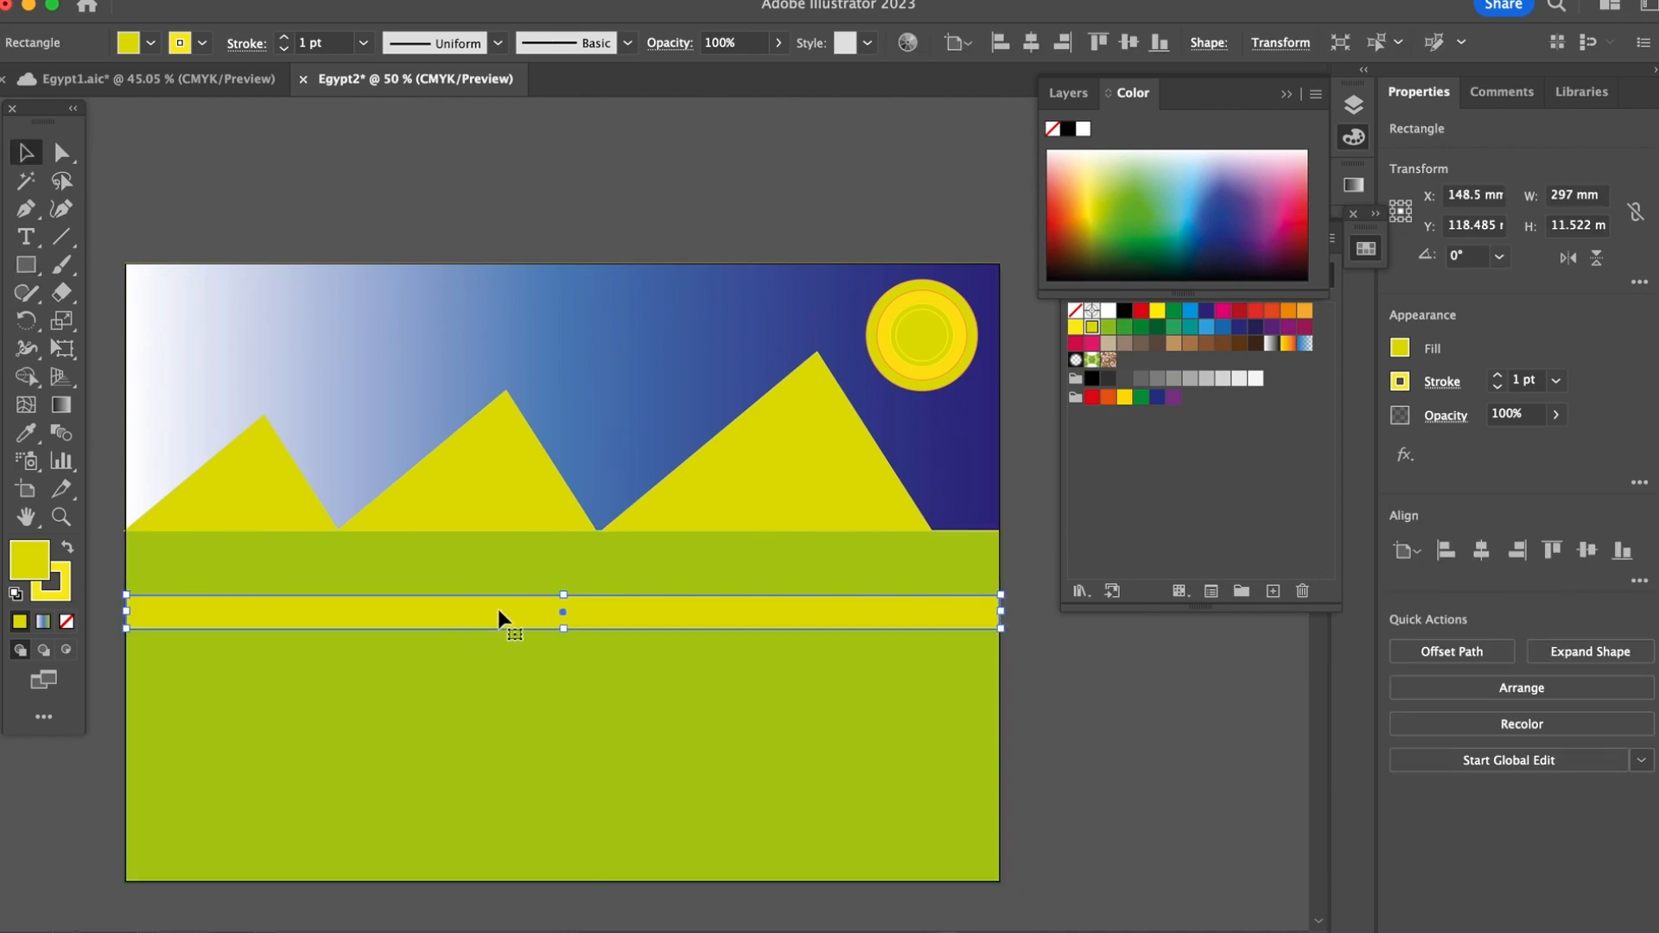
{"action": "left_click_drag", "start_coordinate": [495, 605], "coordinate": [494, 808]}
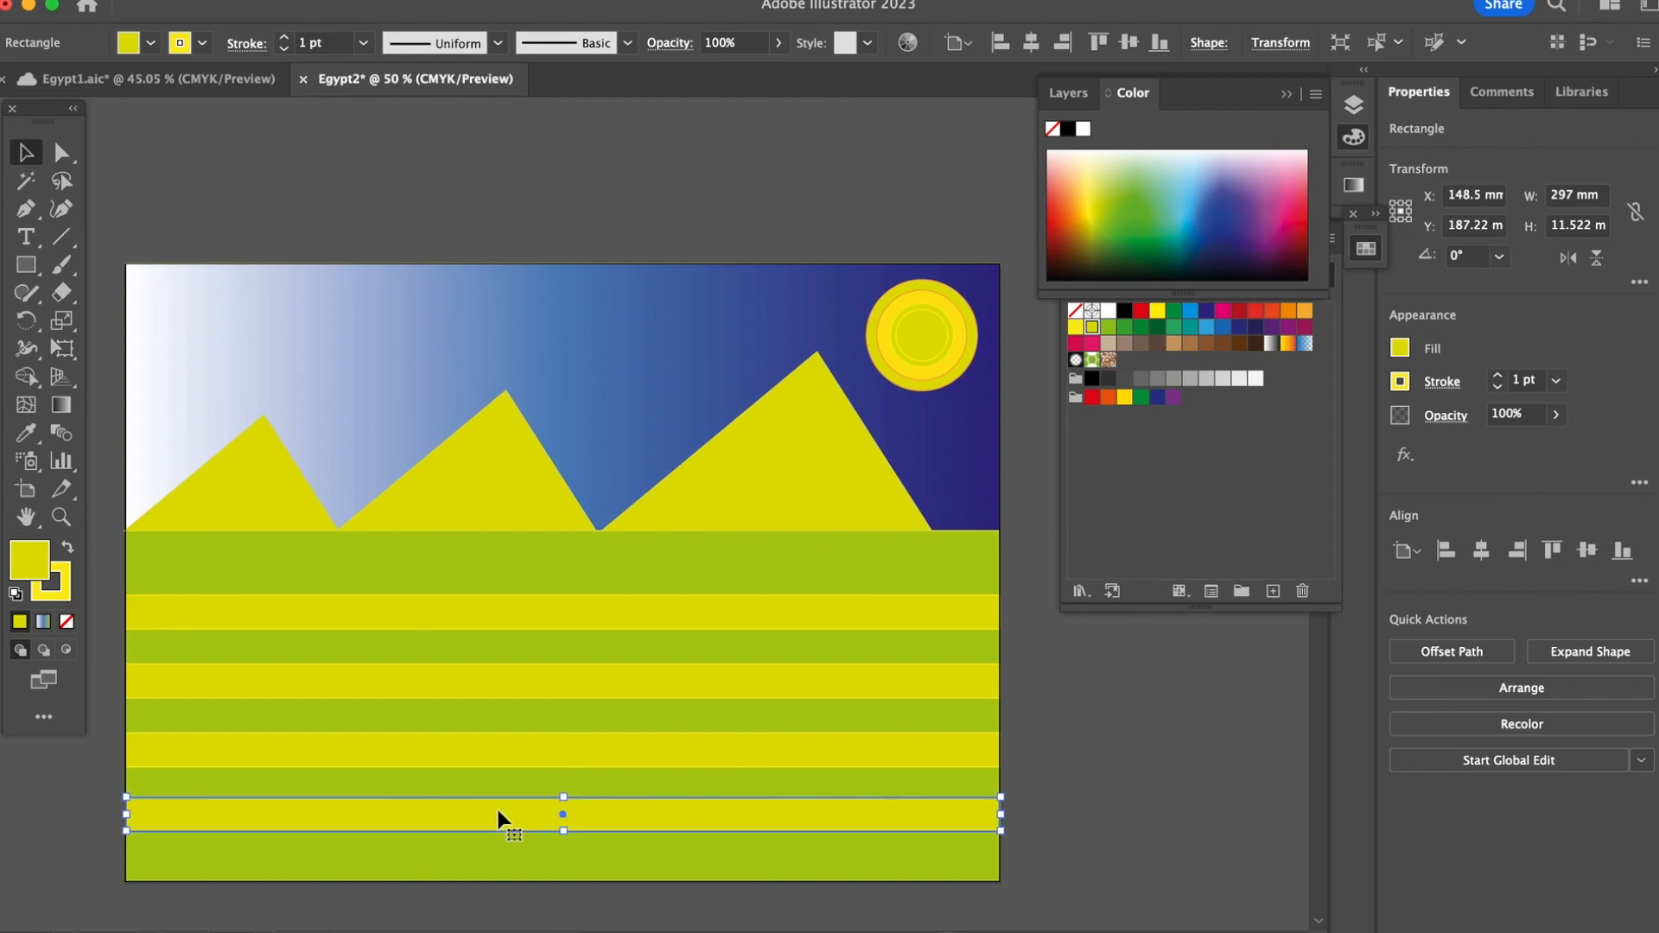
{"action": "left_click", "coordinate": [385, 161]}
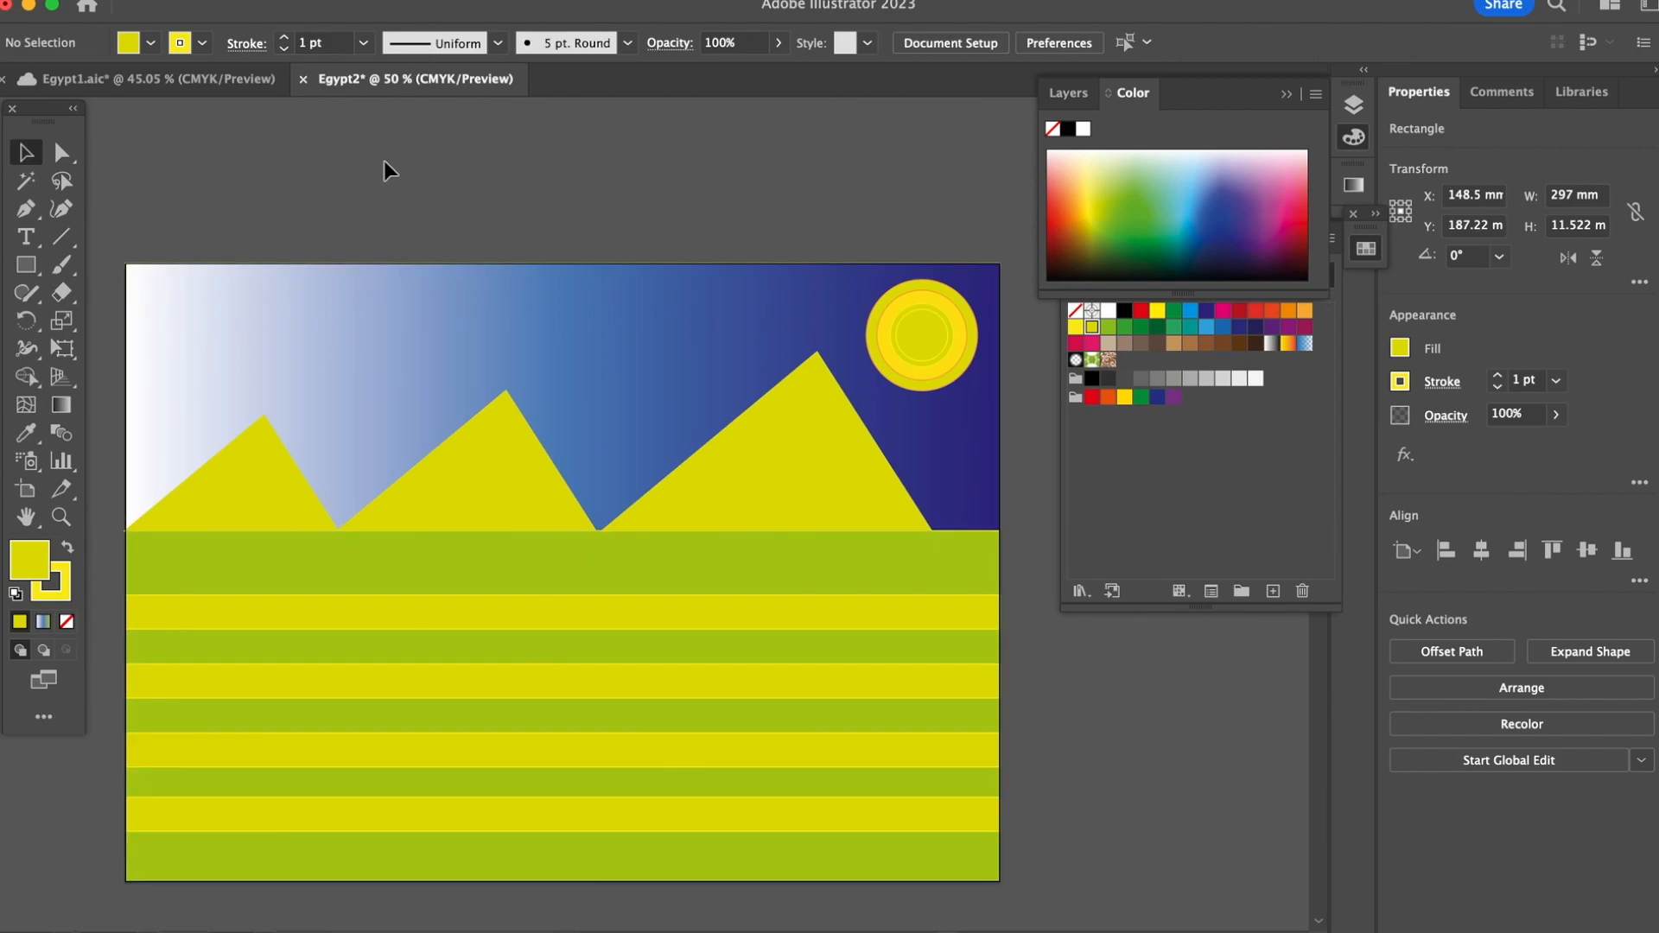
Step: Draw a rounded rectangle about 31 by 19 mm beside the artboard and fill it with the C=30 M=50 Y=75 K=10 swatch
{"action": "left_click", "coordinate": [24, 269]}
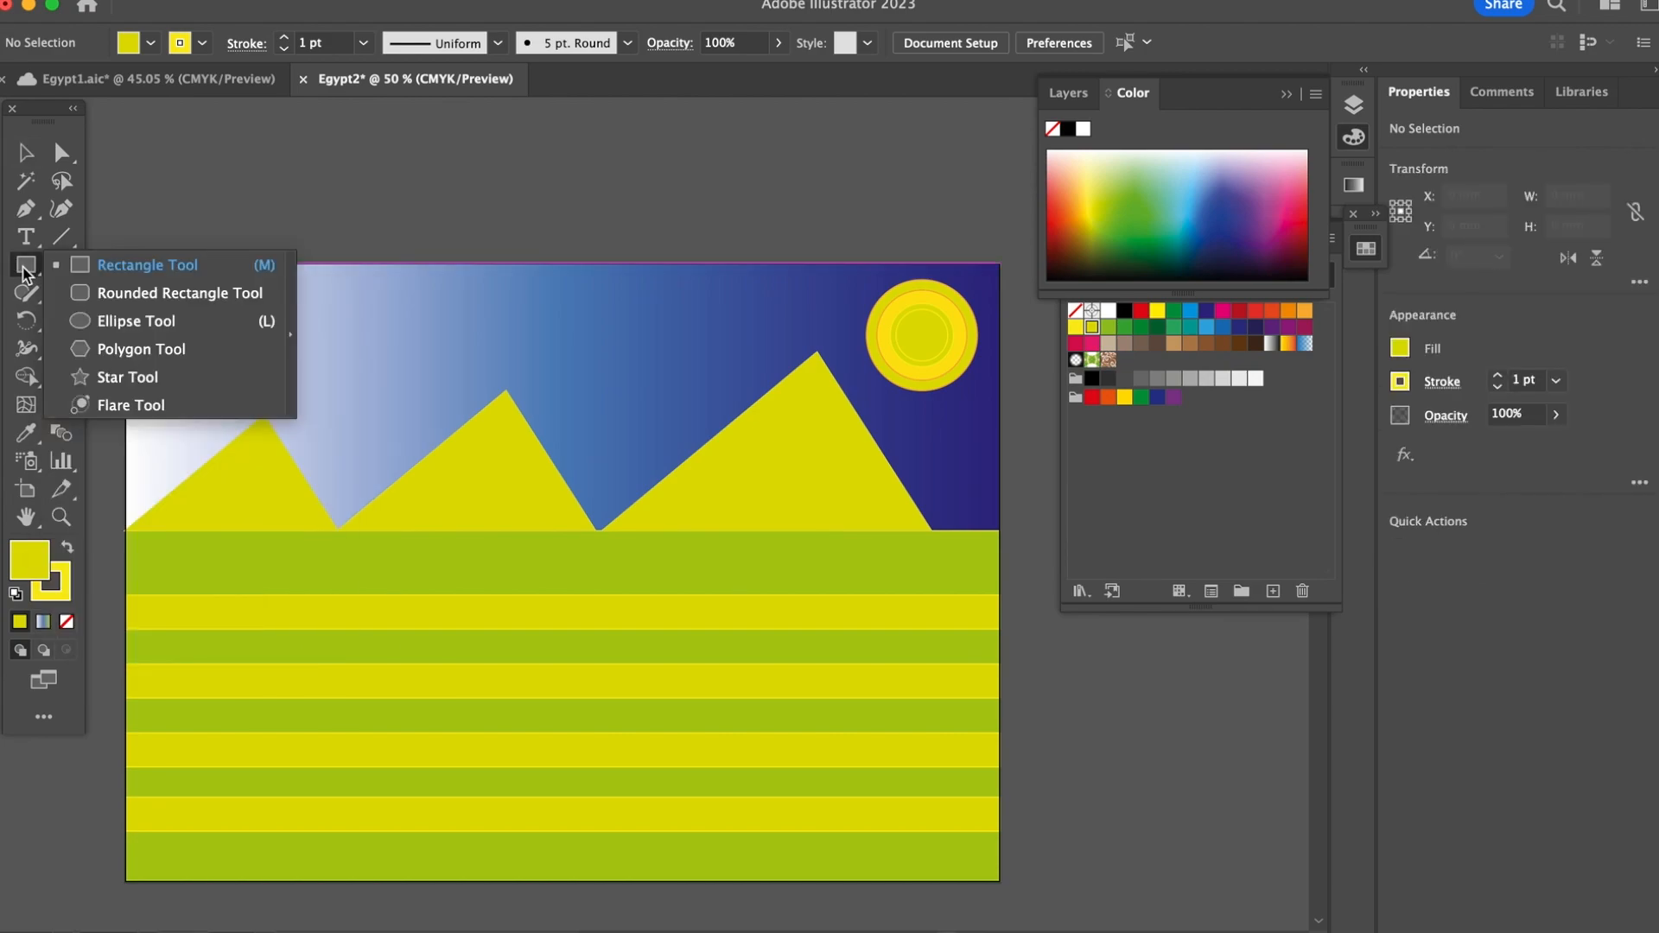
{"action": "left_click", "coordinate": [123, 293]}
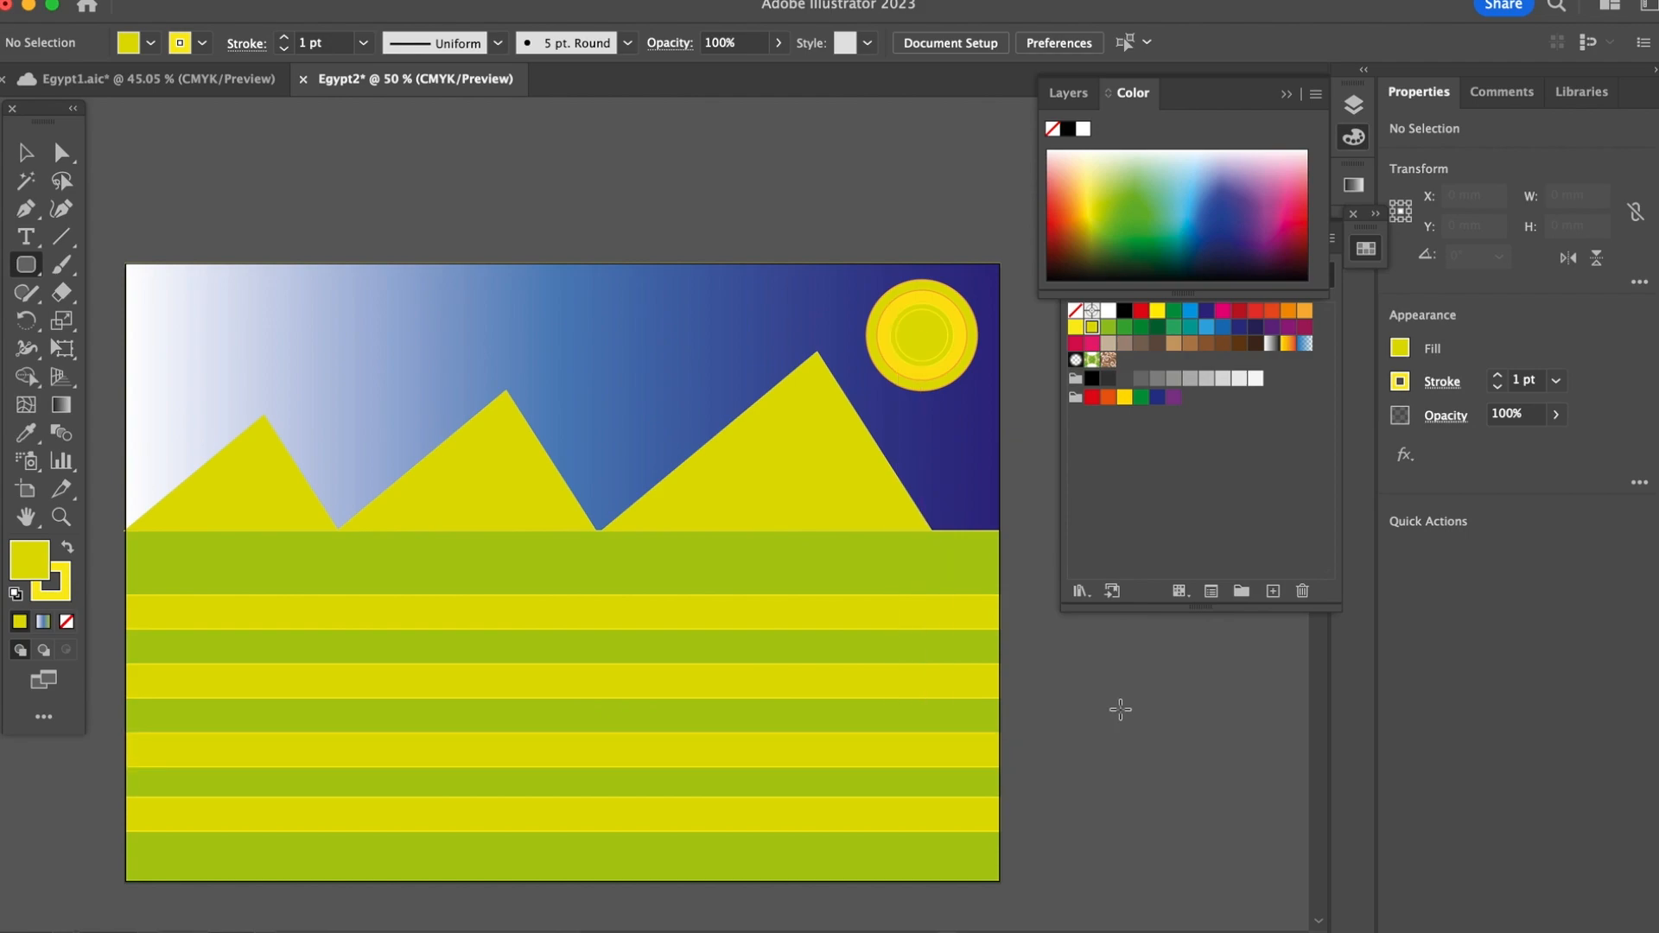
{"action": "mouse_move", "coordinate": [1174, 724]}
{"action": "left_mouse_down"}
{"action": "mouse_move", "coordinate": [1222, 776]}
{"action": "mouse_move", "coordinate": [1265, 780]}
{"action": "left_mouse_up"}
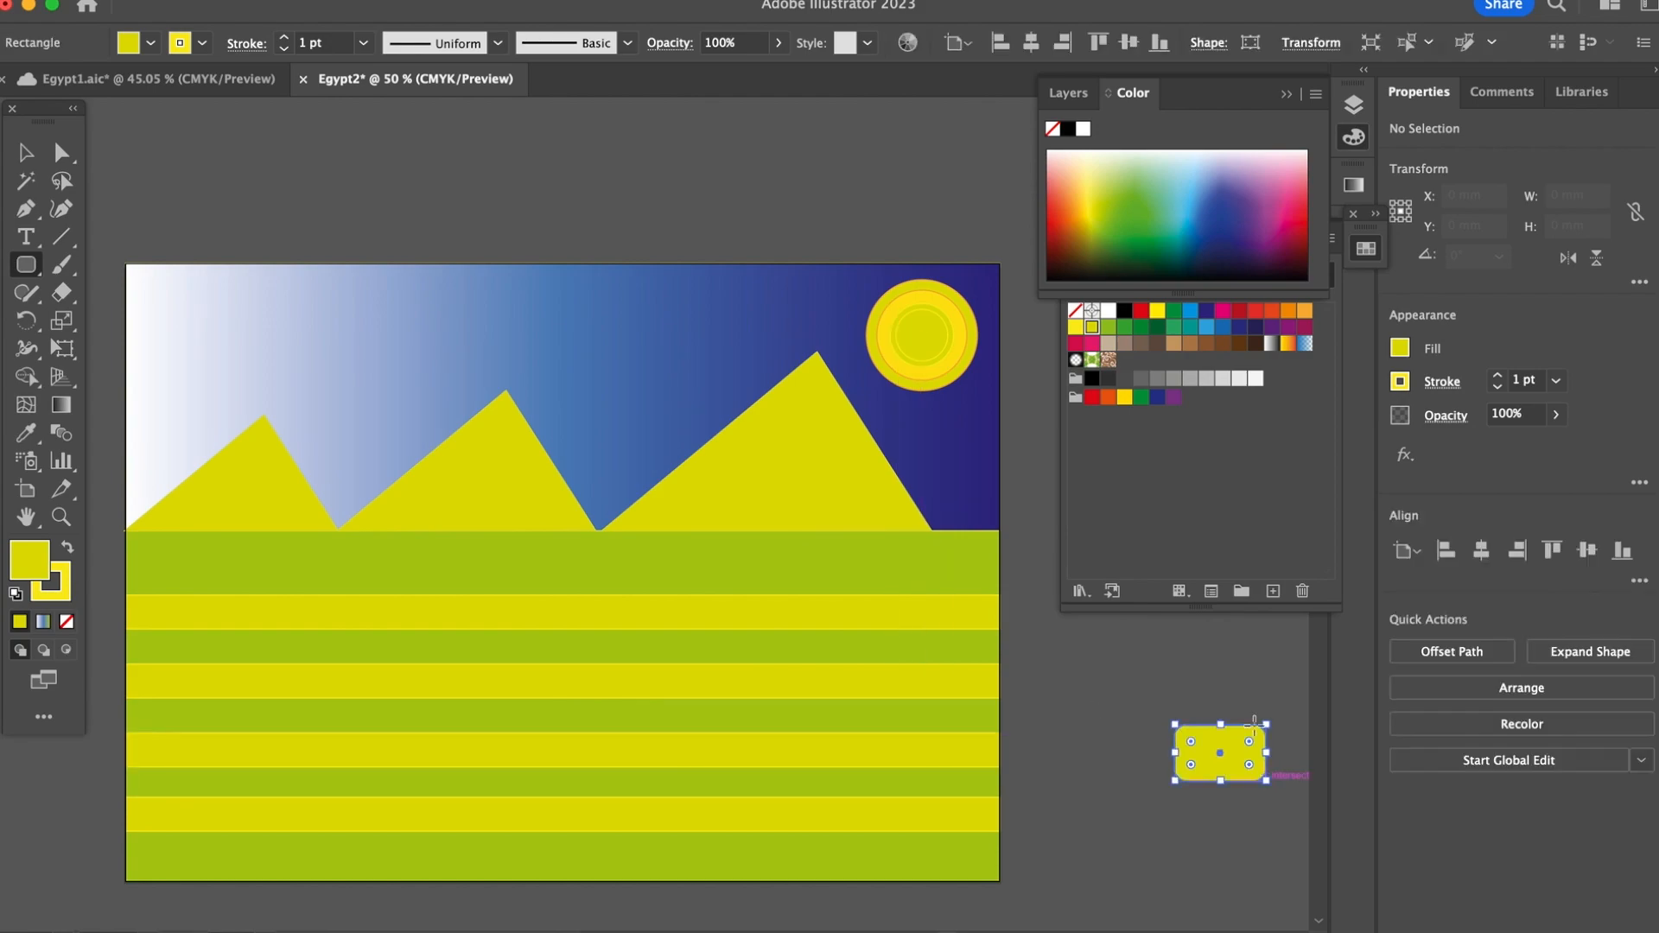
{"action": "left_click", "coordinate": [1174, 344]}
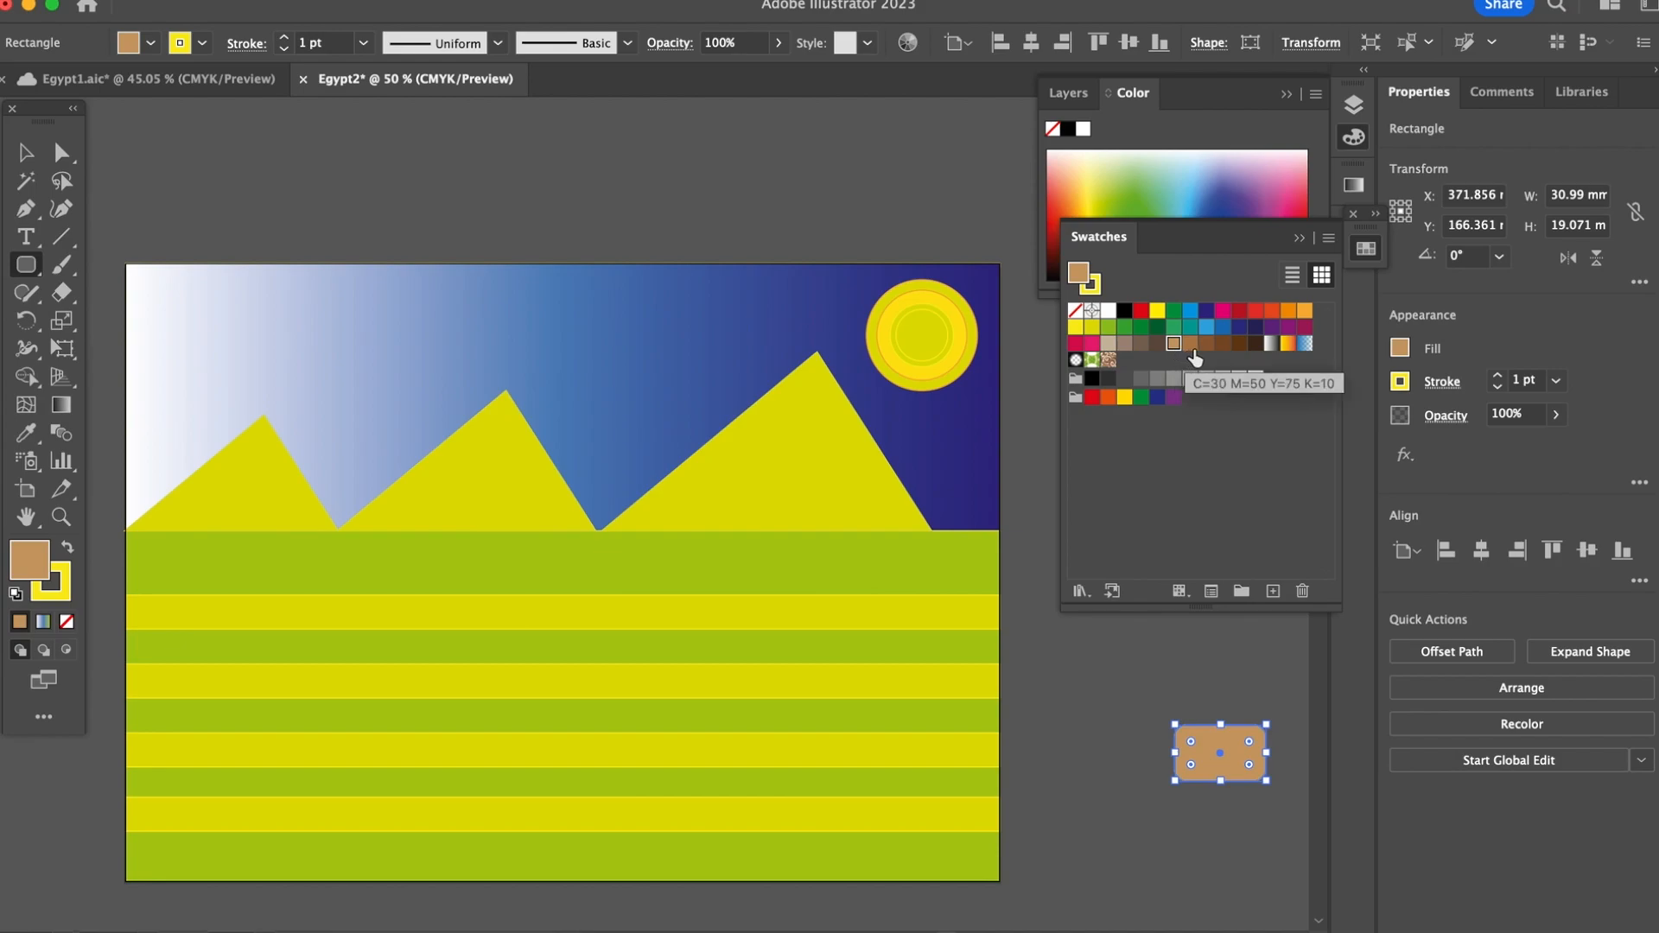
{"action": "left_click", "coordinate": [1191, 345]}
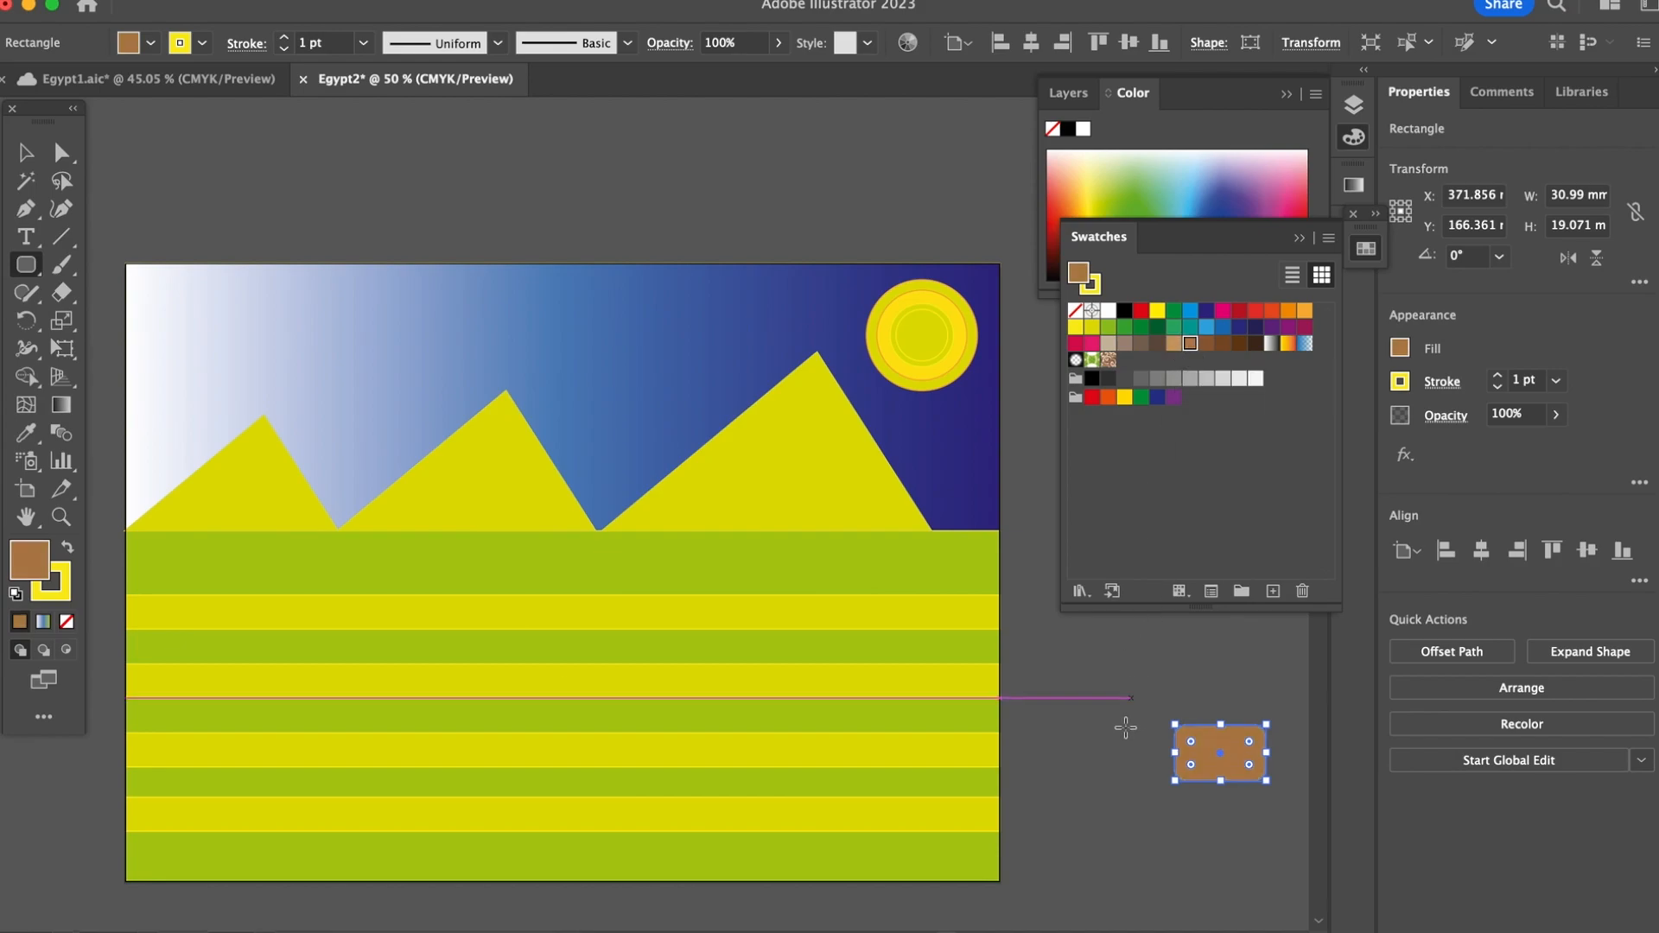
{"action": "key", "text": "v"}
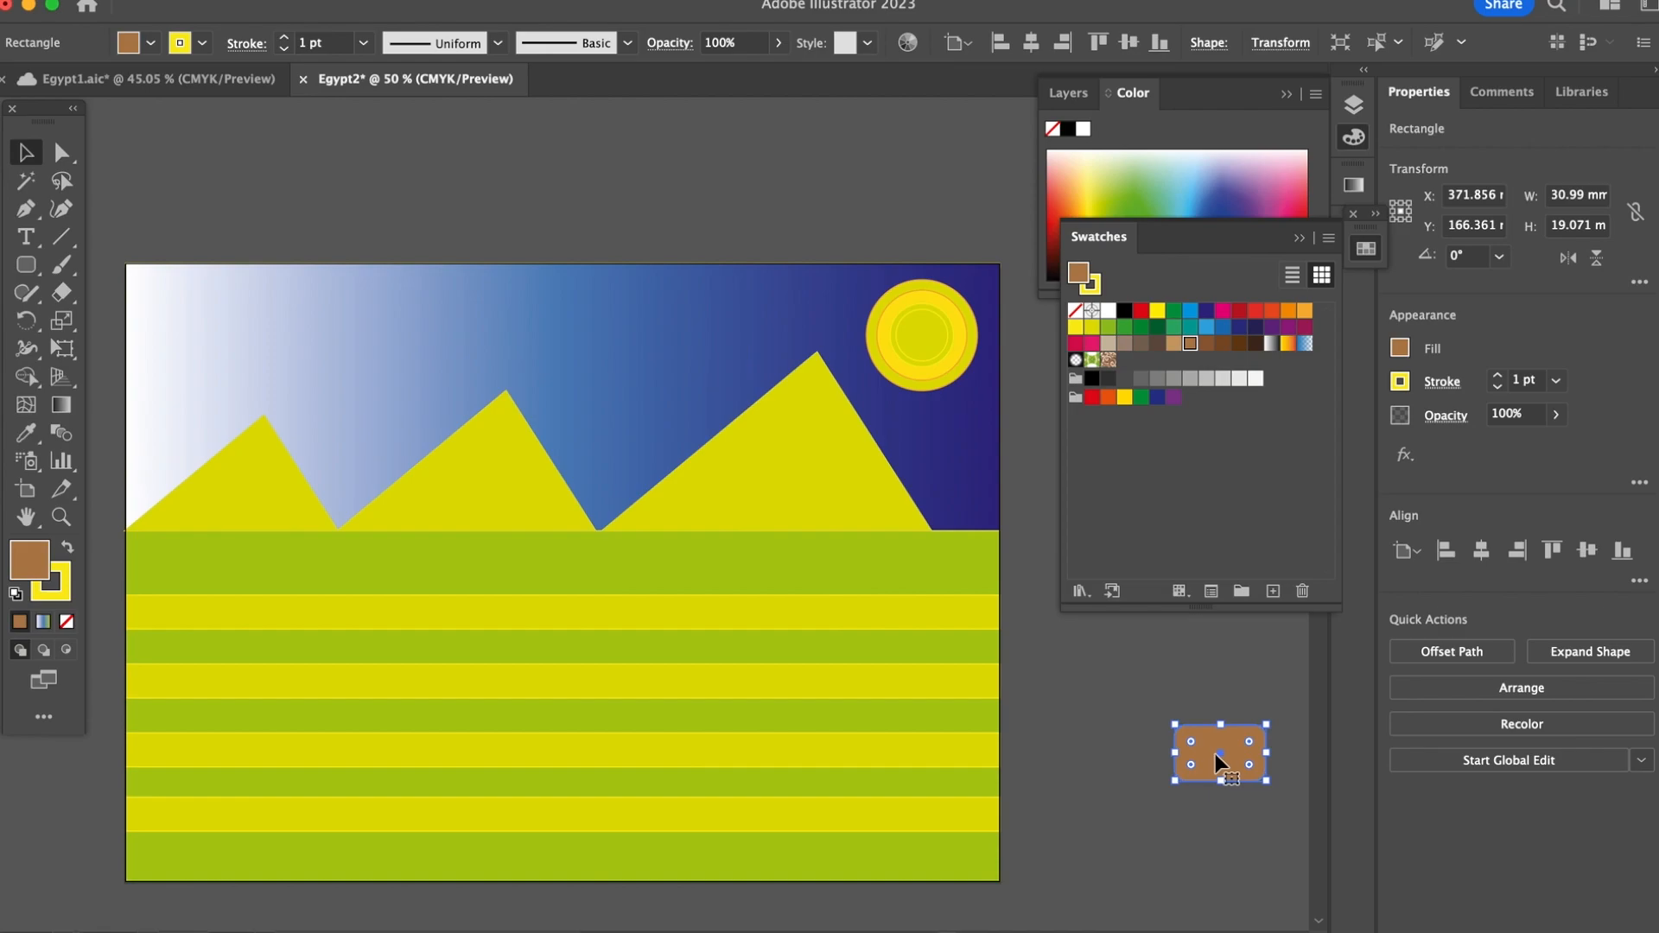
Step: Remove the stroke from the brown rounded rectangle, keeping its fill as the active colour
{"action": "left_click", "coordinate": [26, 265]}
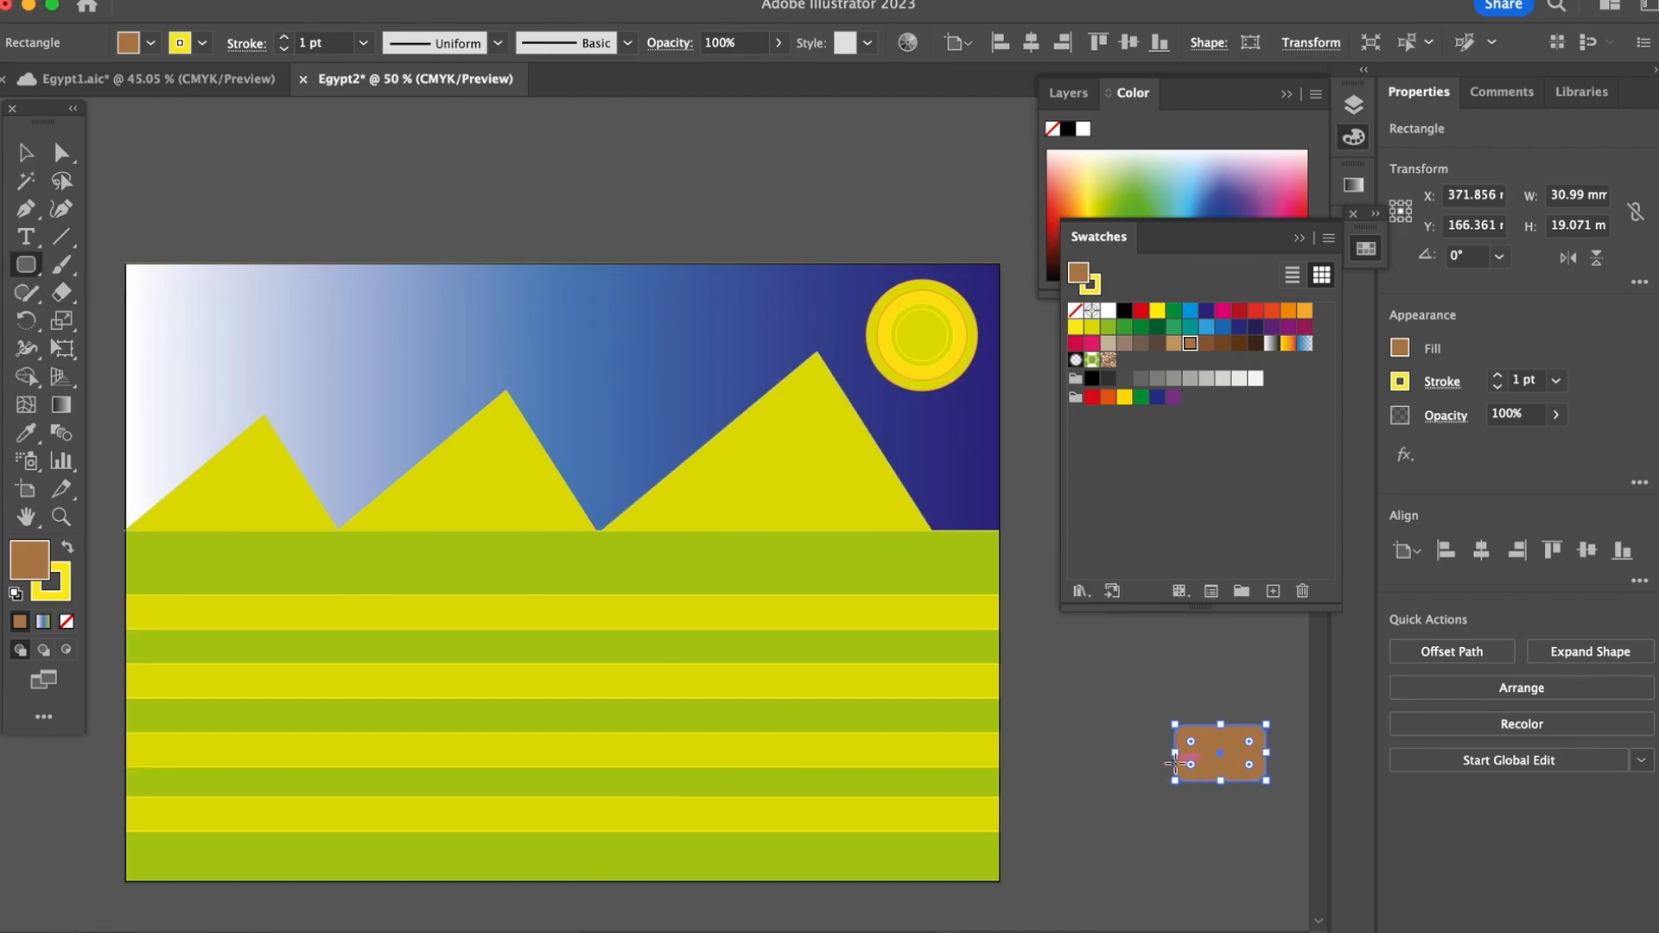
{"action": "left_click", "coordinate": [50, 581]}
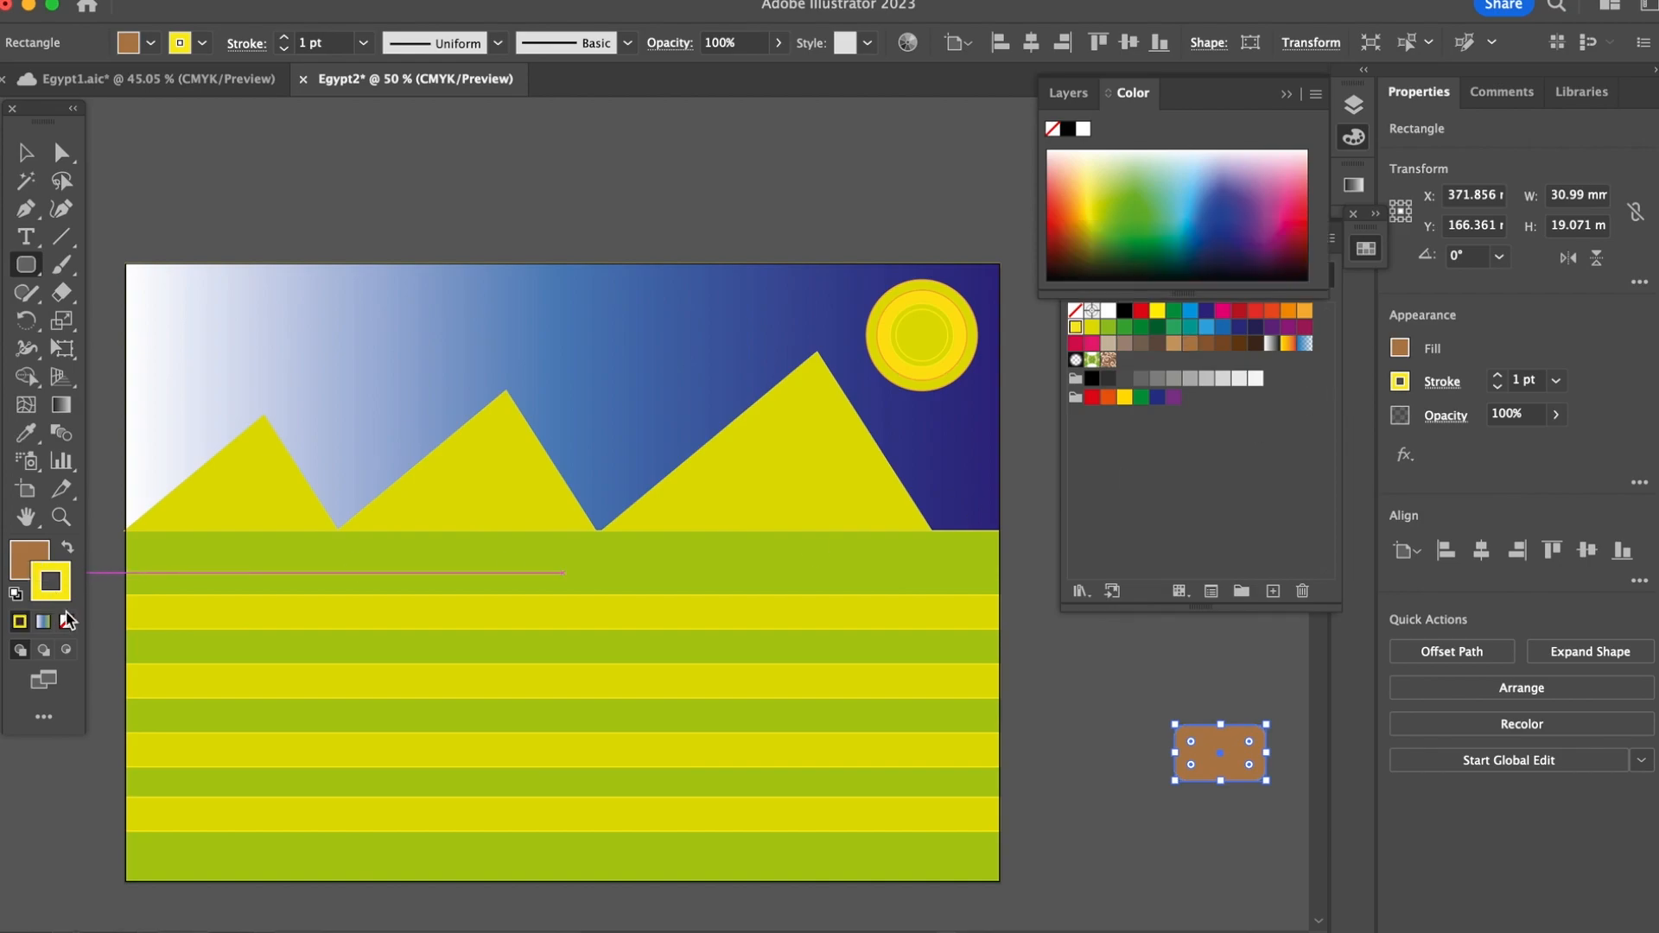
{"action": "left_click", "coordinate": [67, 622]}
{"action": "left_click", "coordinate": [33, 560]}
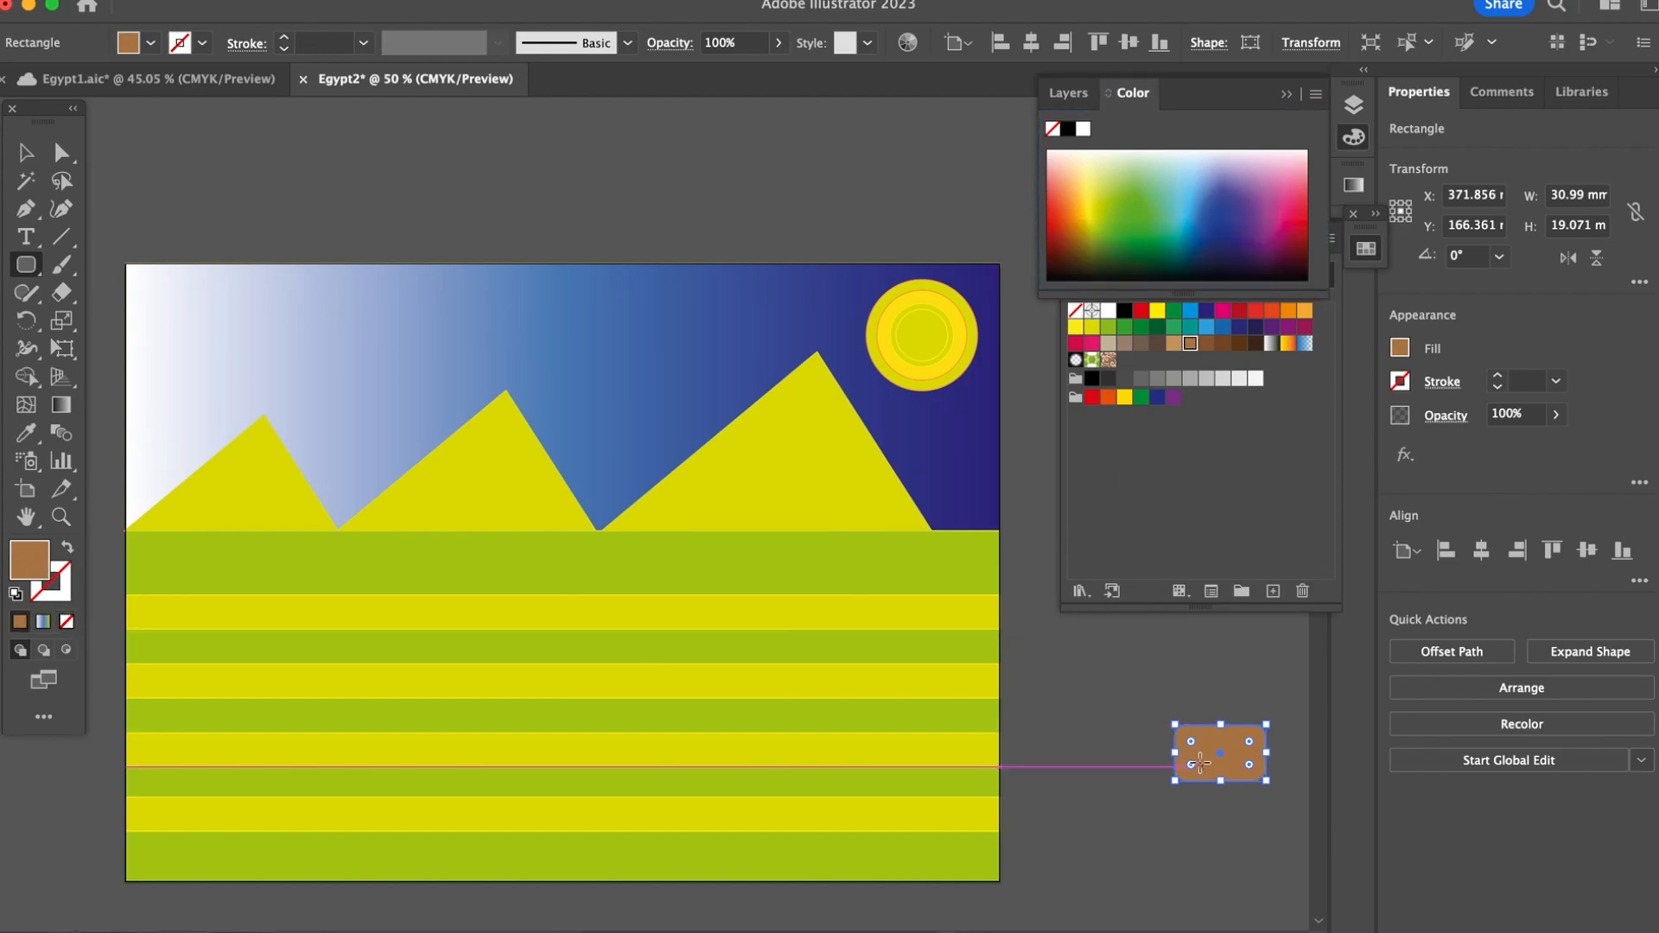
Step: Draw a rounded leg about 6 by 28 mm below the brown body's left end and duplicate it under the right end
{"action": "left_click_drag", "start_coordinate": [1179, 767], "coordinate": [1192, 848]}
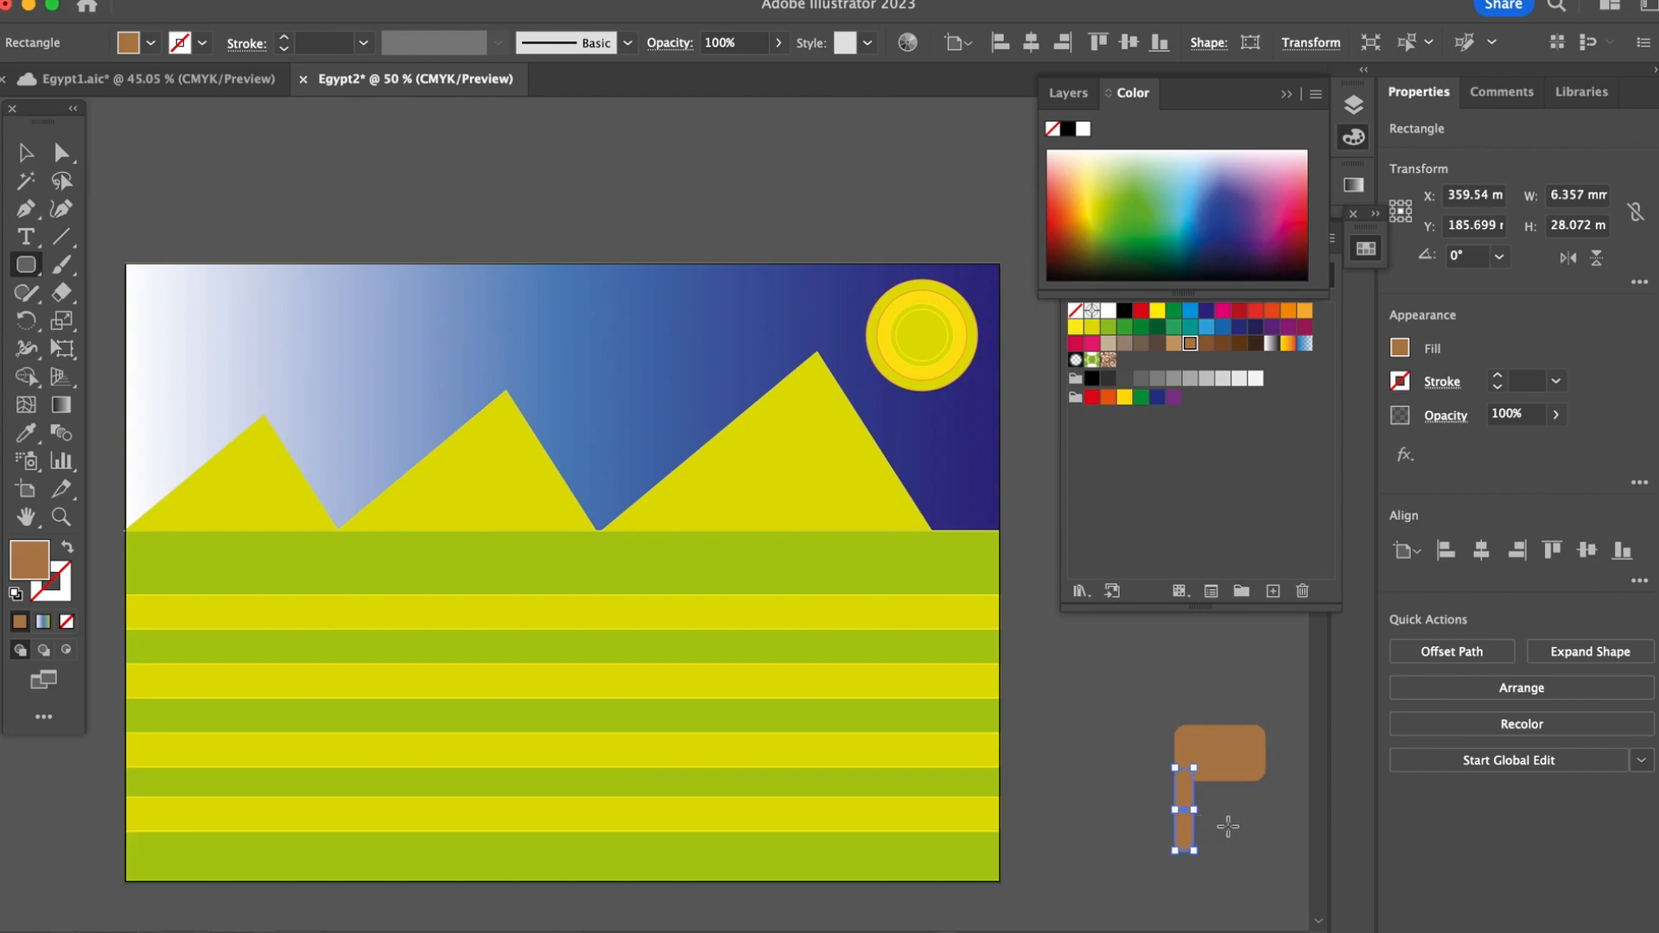
{"action": "key", "text": "v"}
{"action": "left_click_drag", "start_coordinate": [1185, 830], "coordinate": [1258, 838]}
{"action": "left_click", "coordinate": [1221, 858]}
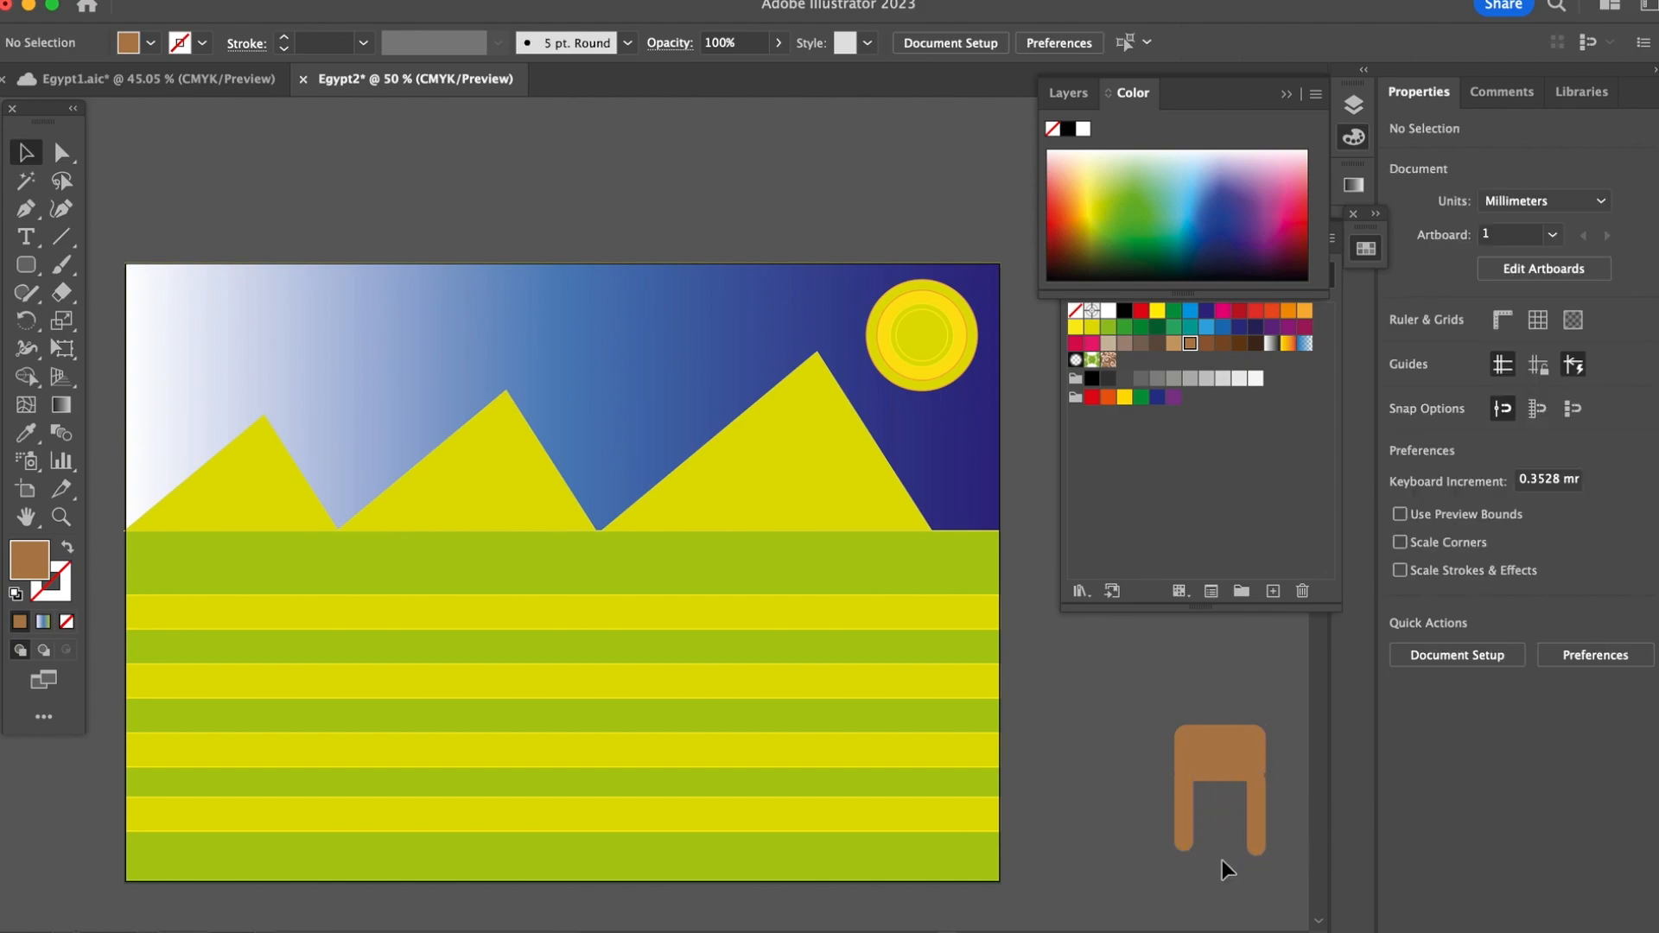
{"action": "left_click", "coordinate": [1253, 815]}
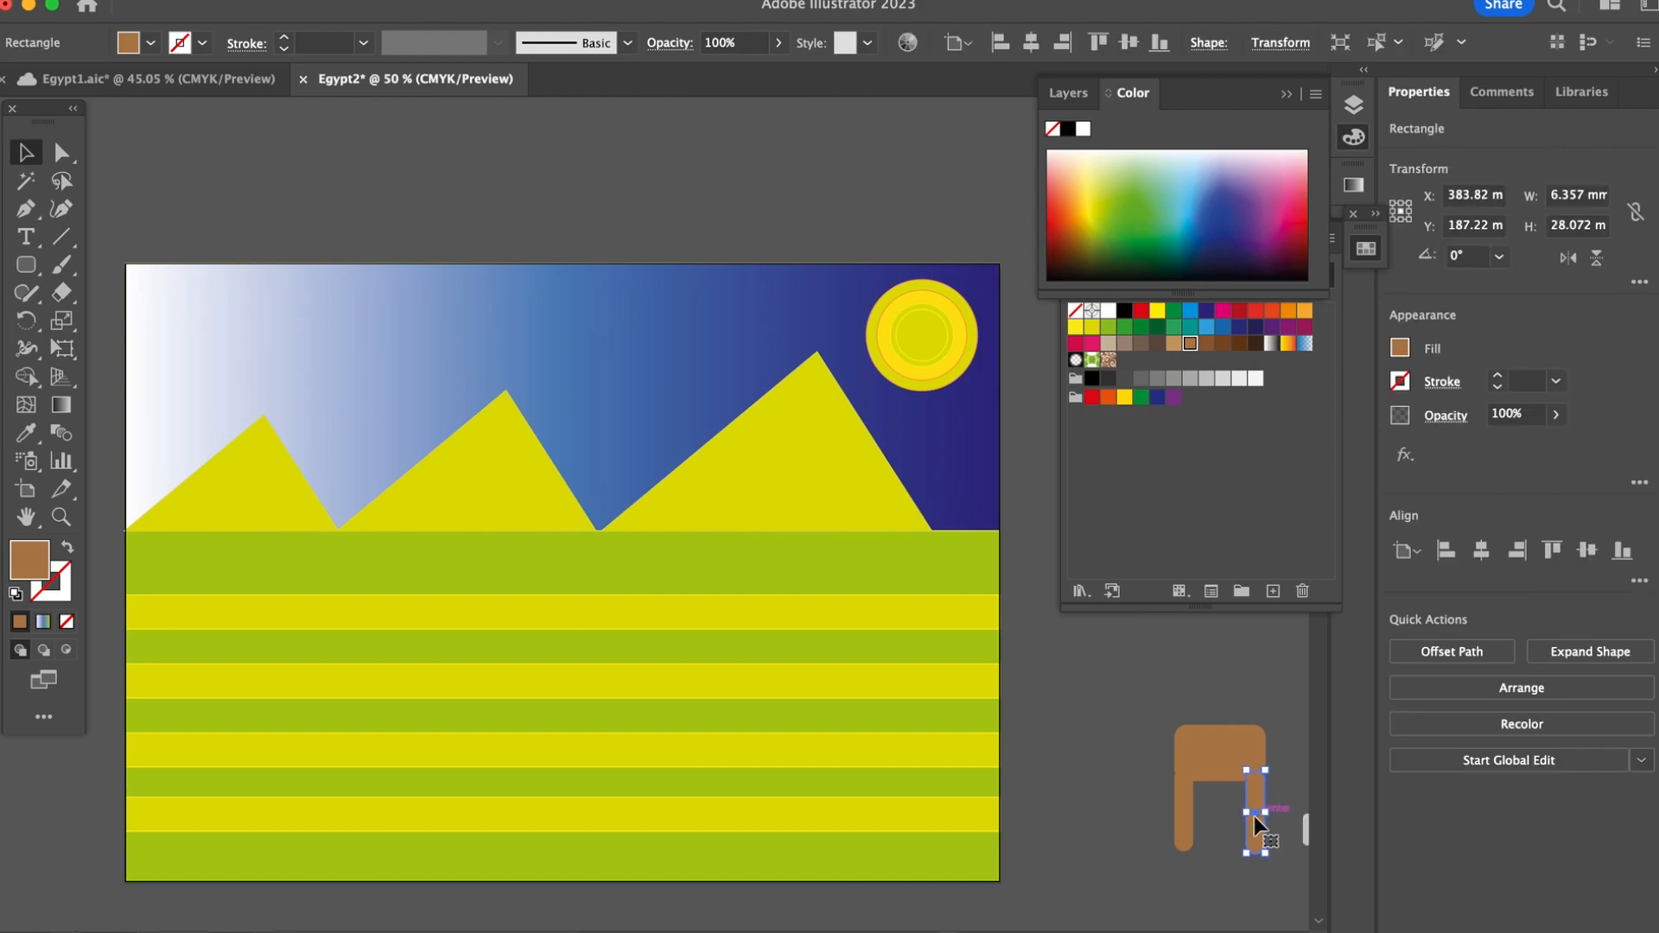
{"action": "left_click", "coordinate": [1280, 781]}
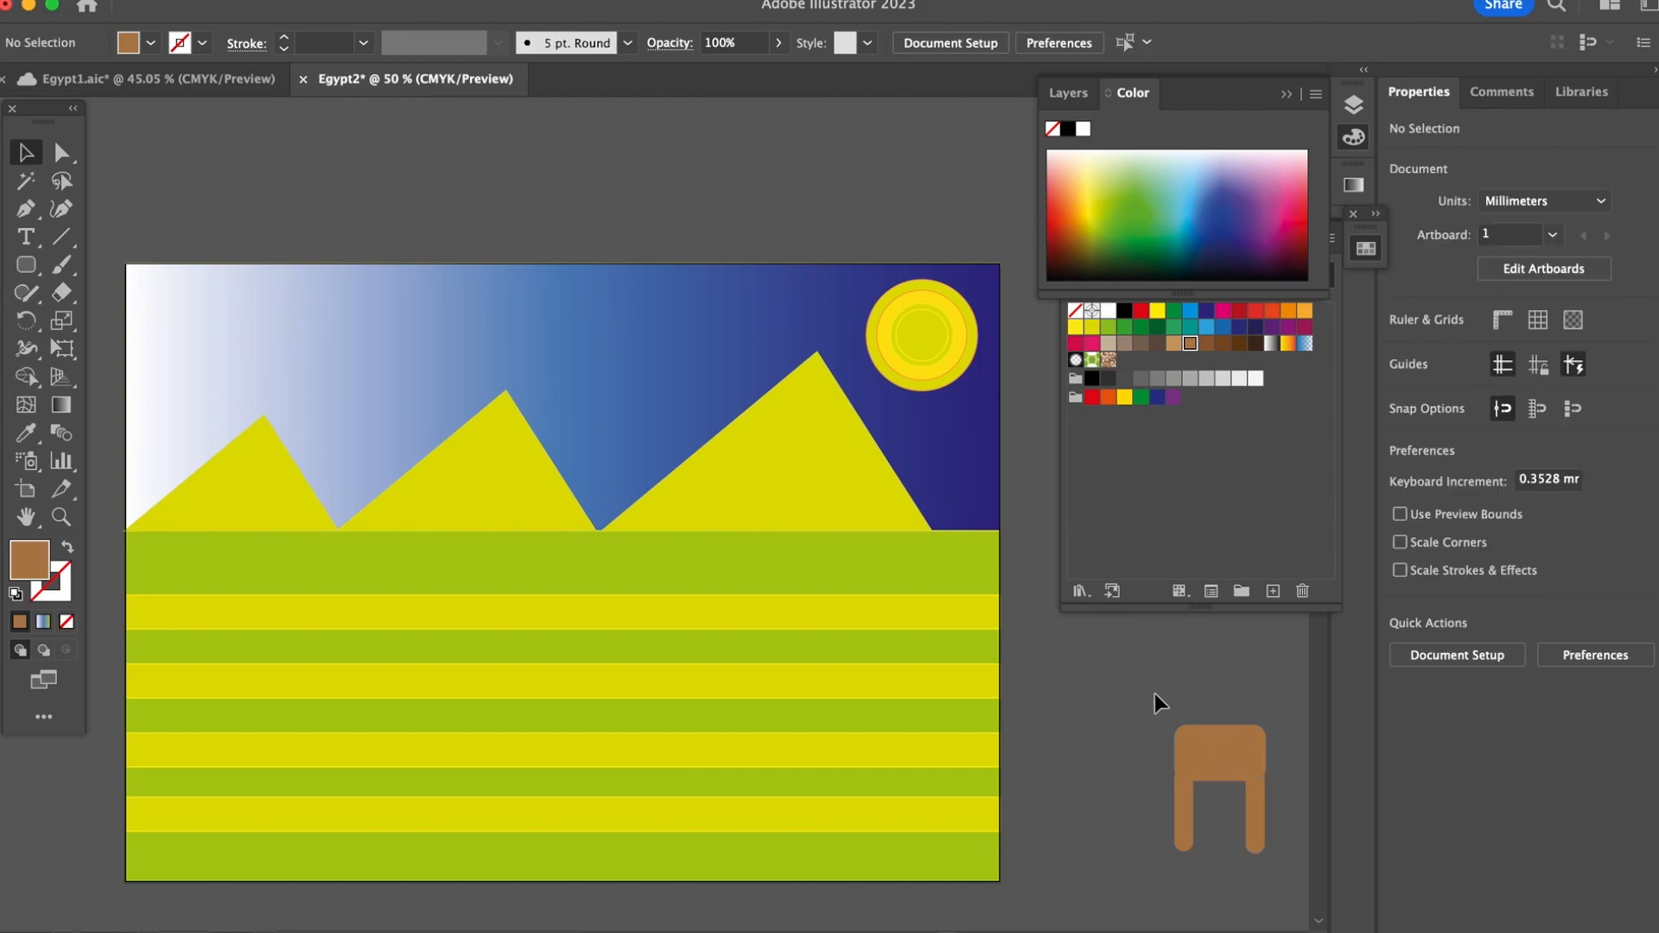
Step: Group the brown body with its two legs and deselect the group
{"action": "left_click", "coordinate": [1222, 741]}
{"action": "right_click", "coordinate": [1222, 741]}
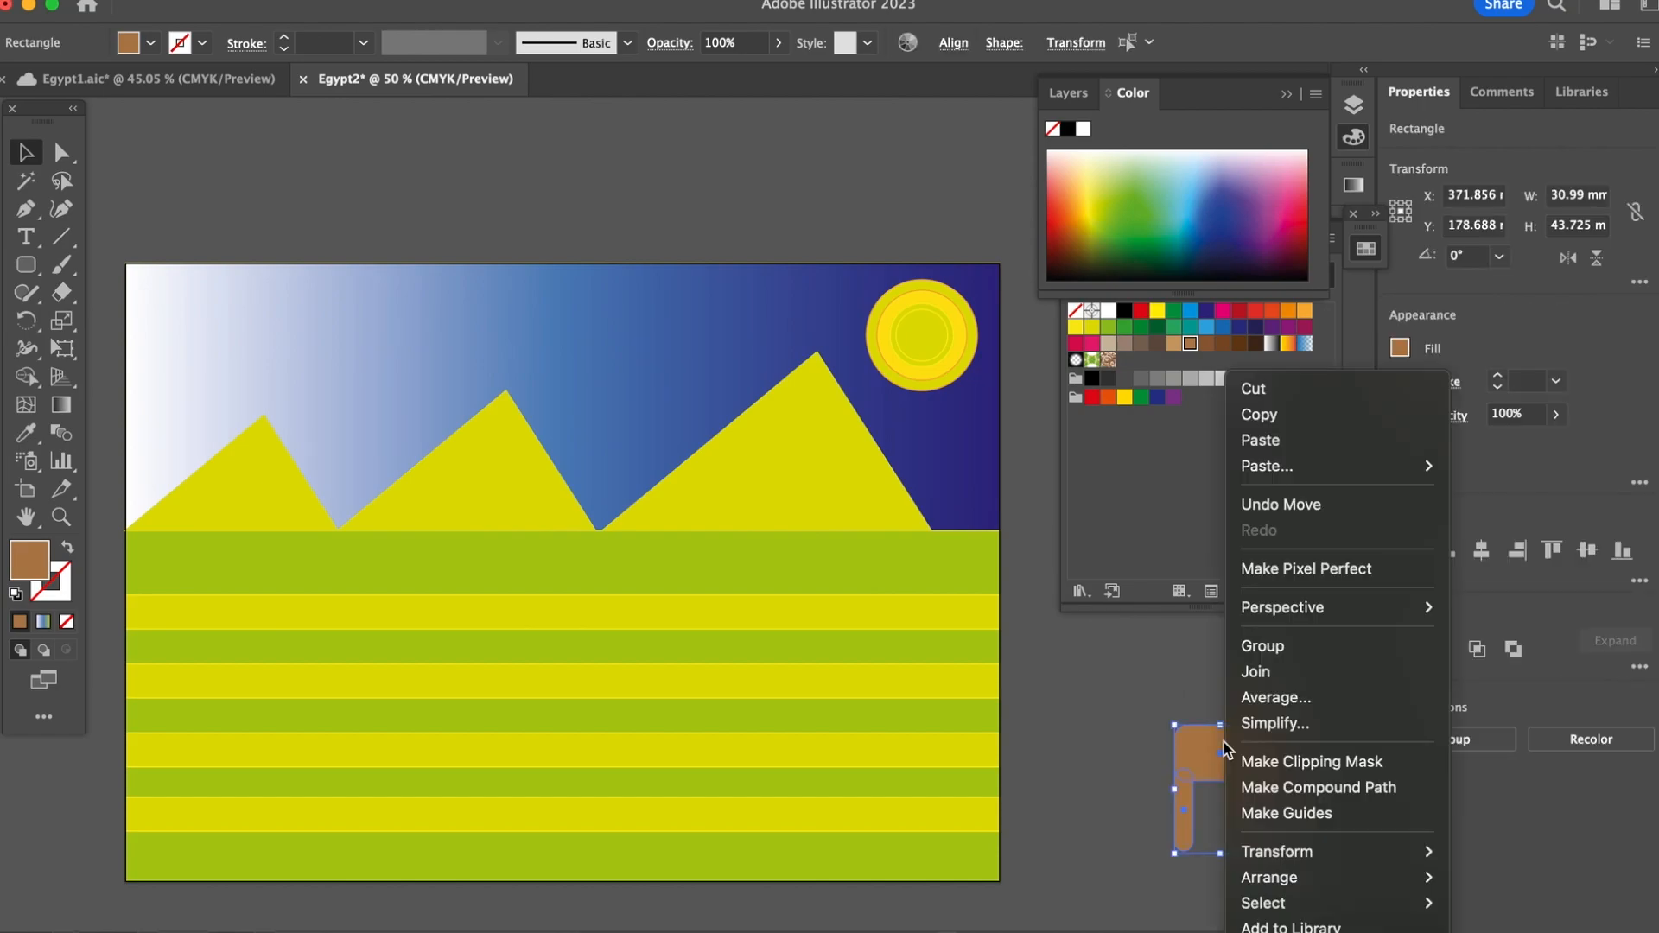
{"action": "left_click", "coordinate": [1274, 650]}
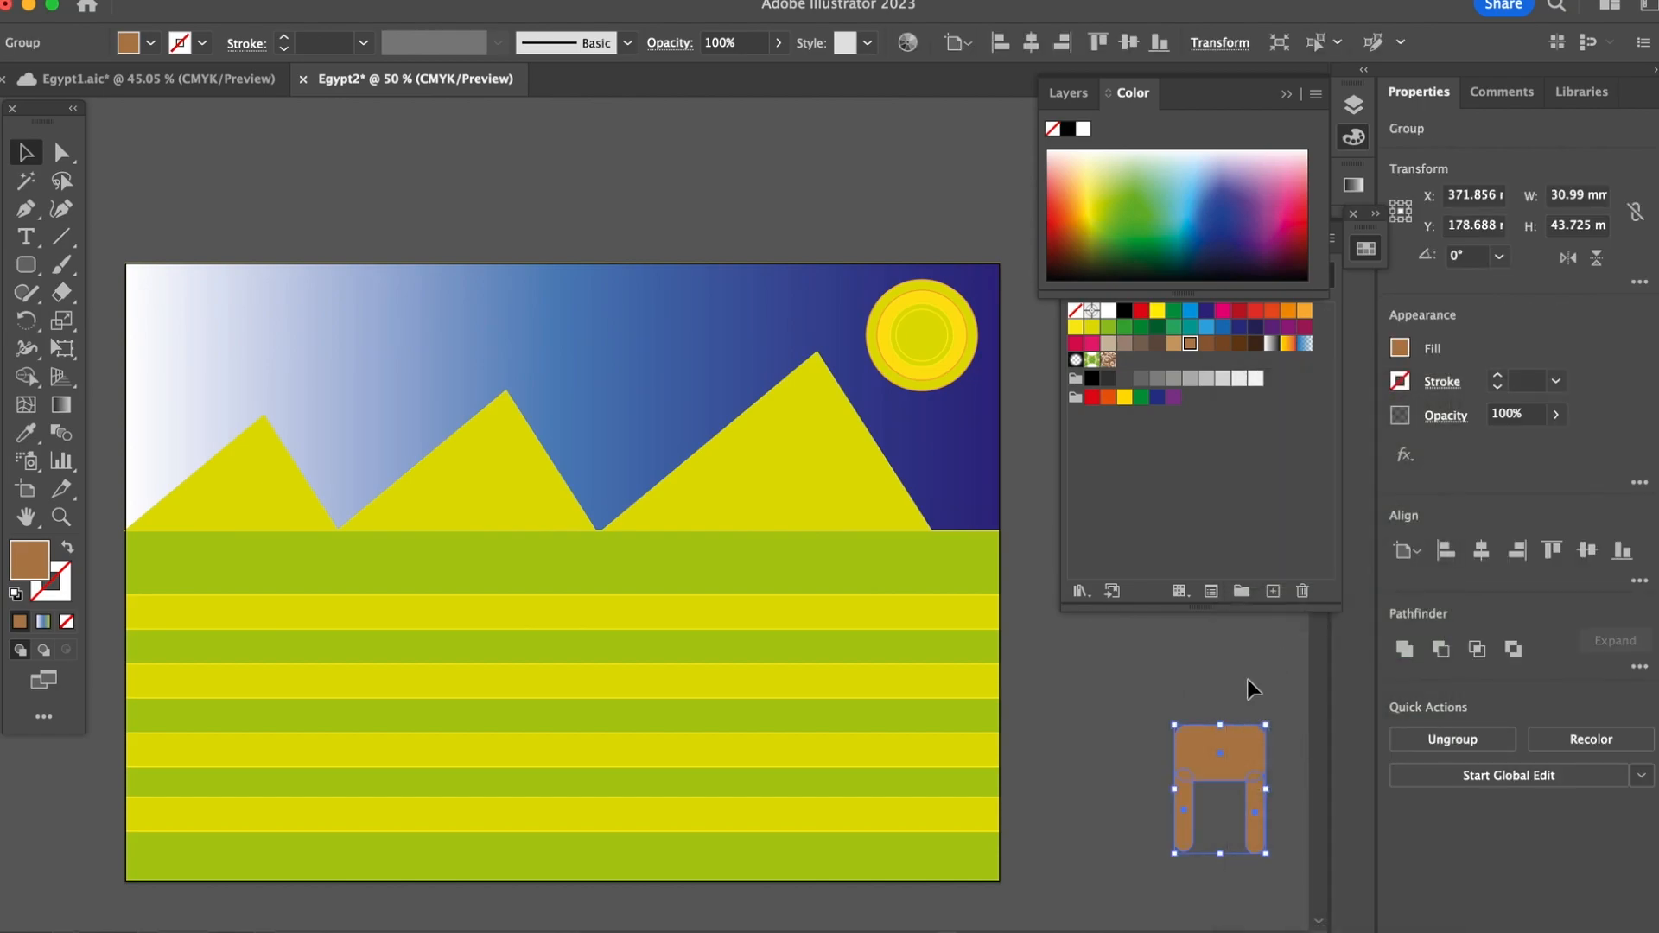
{"action": "left_click", "coordinate": [1245, 680]}
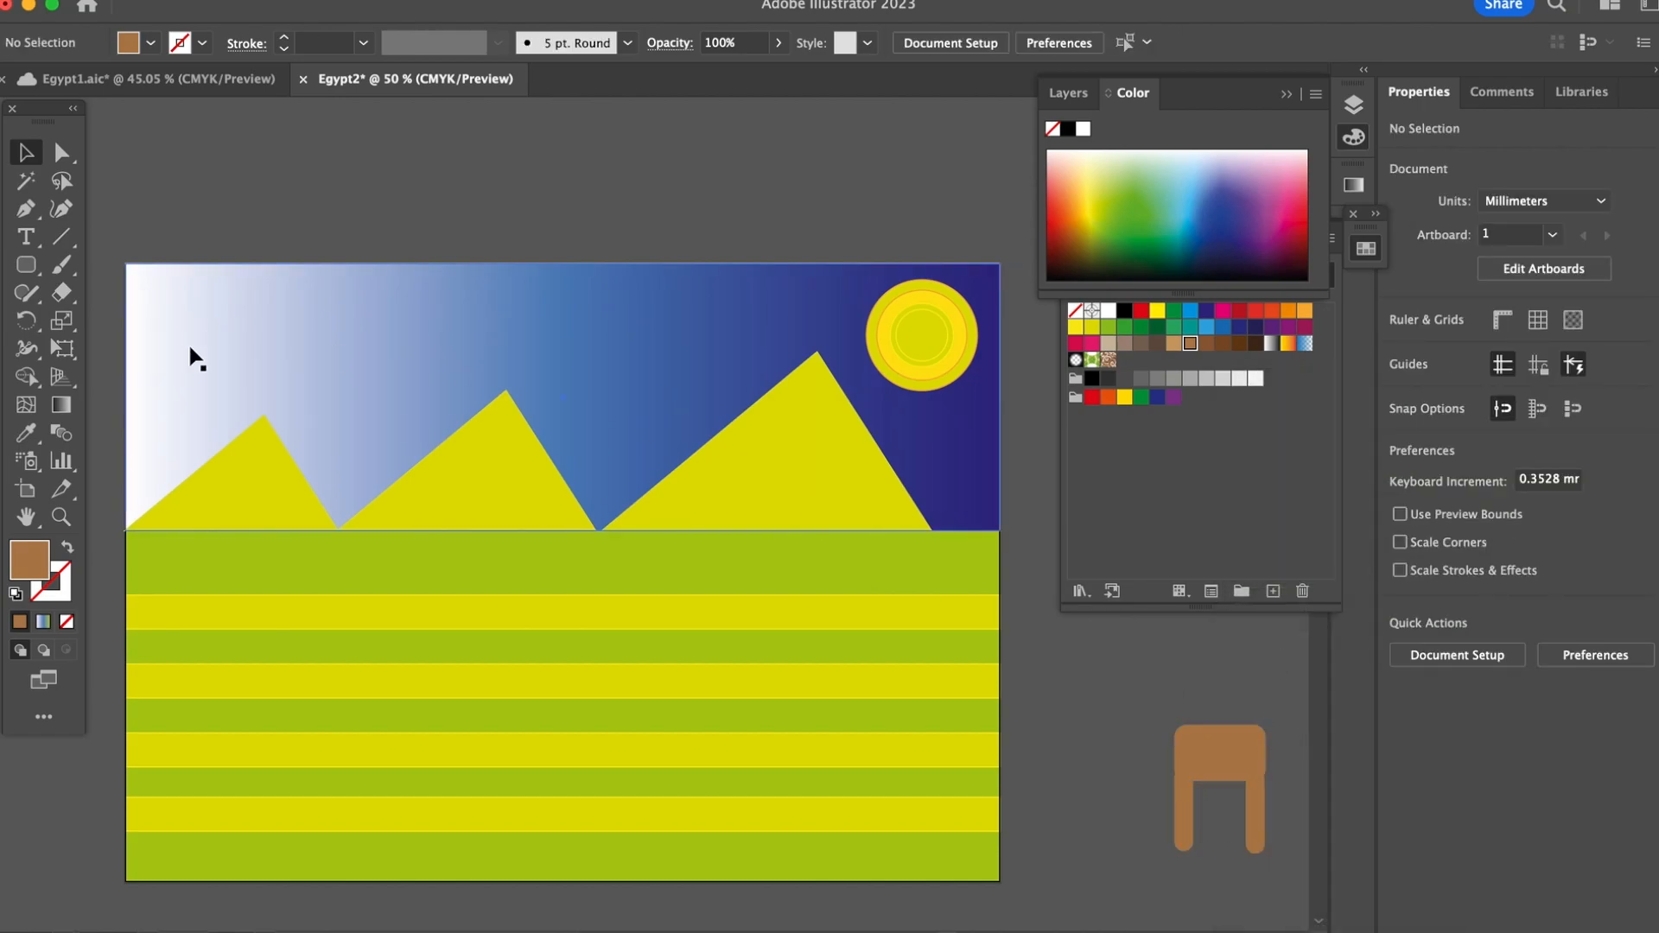
Step: Draw a brown rounded rectangle about 18 by 9.5 mm above and to the left of the legged body
{"action": "left_click", "coordinate": [26, 264]}
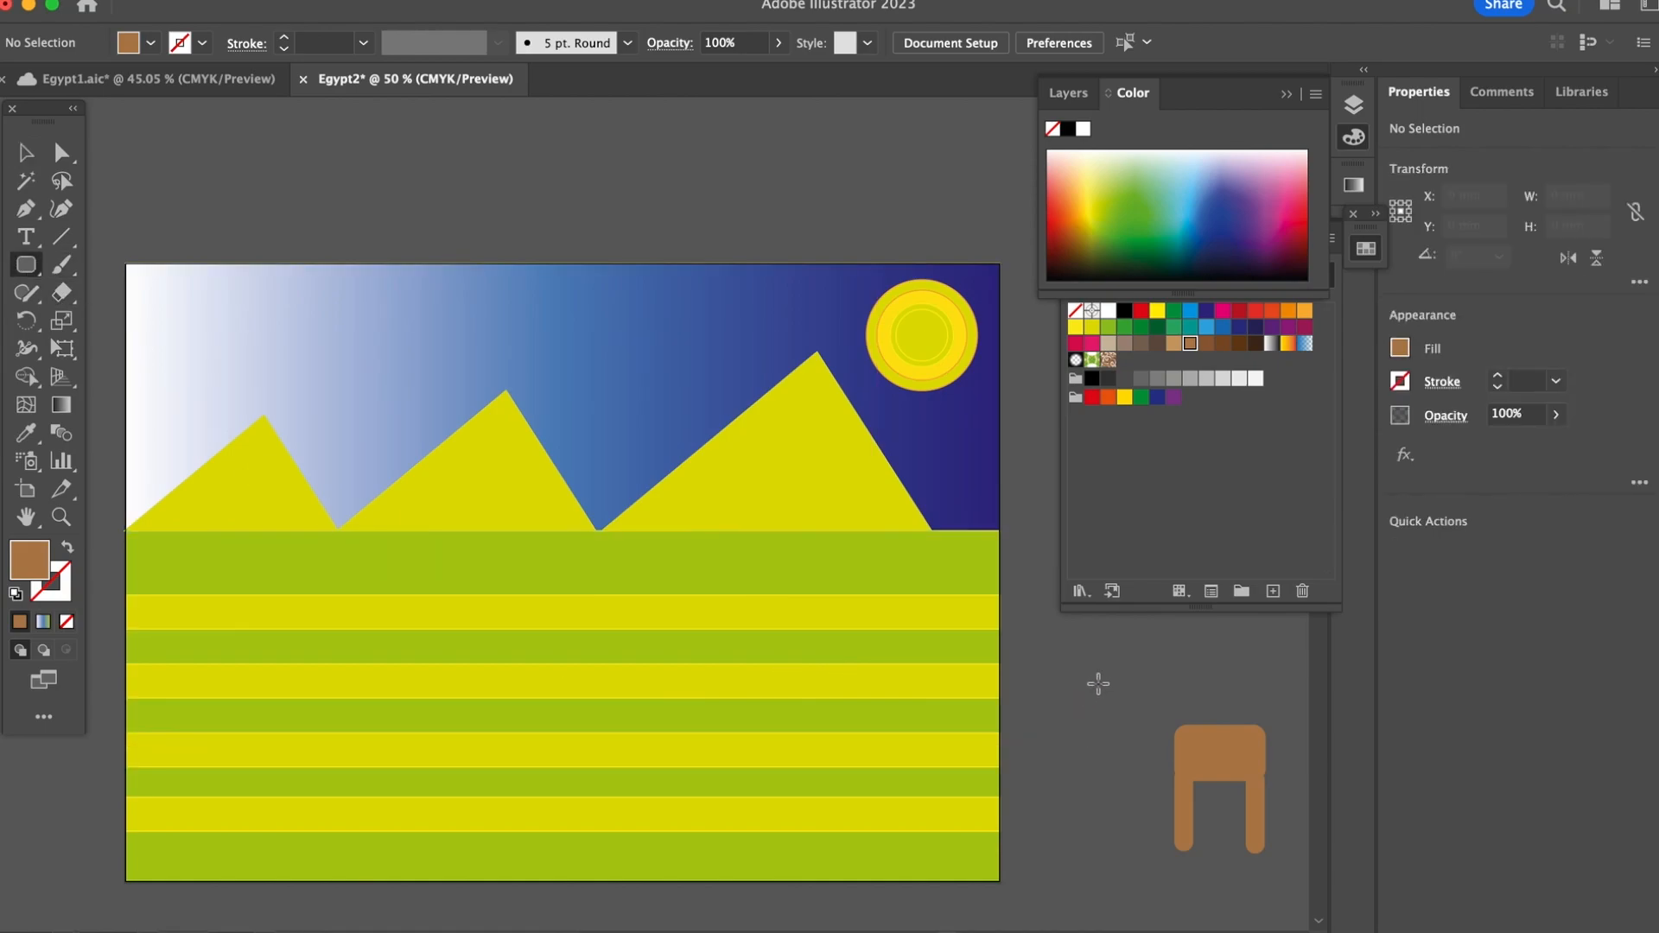
{"action": "left_click_drag", "start_coordinate": [1101, 666], "coordinate": [1156, 693]}
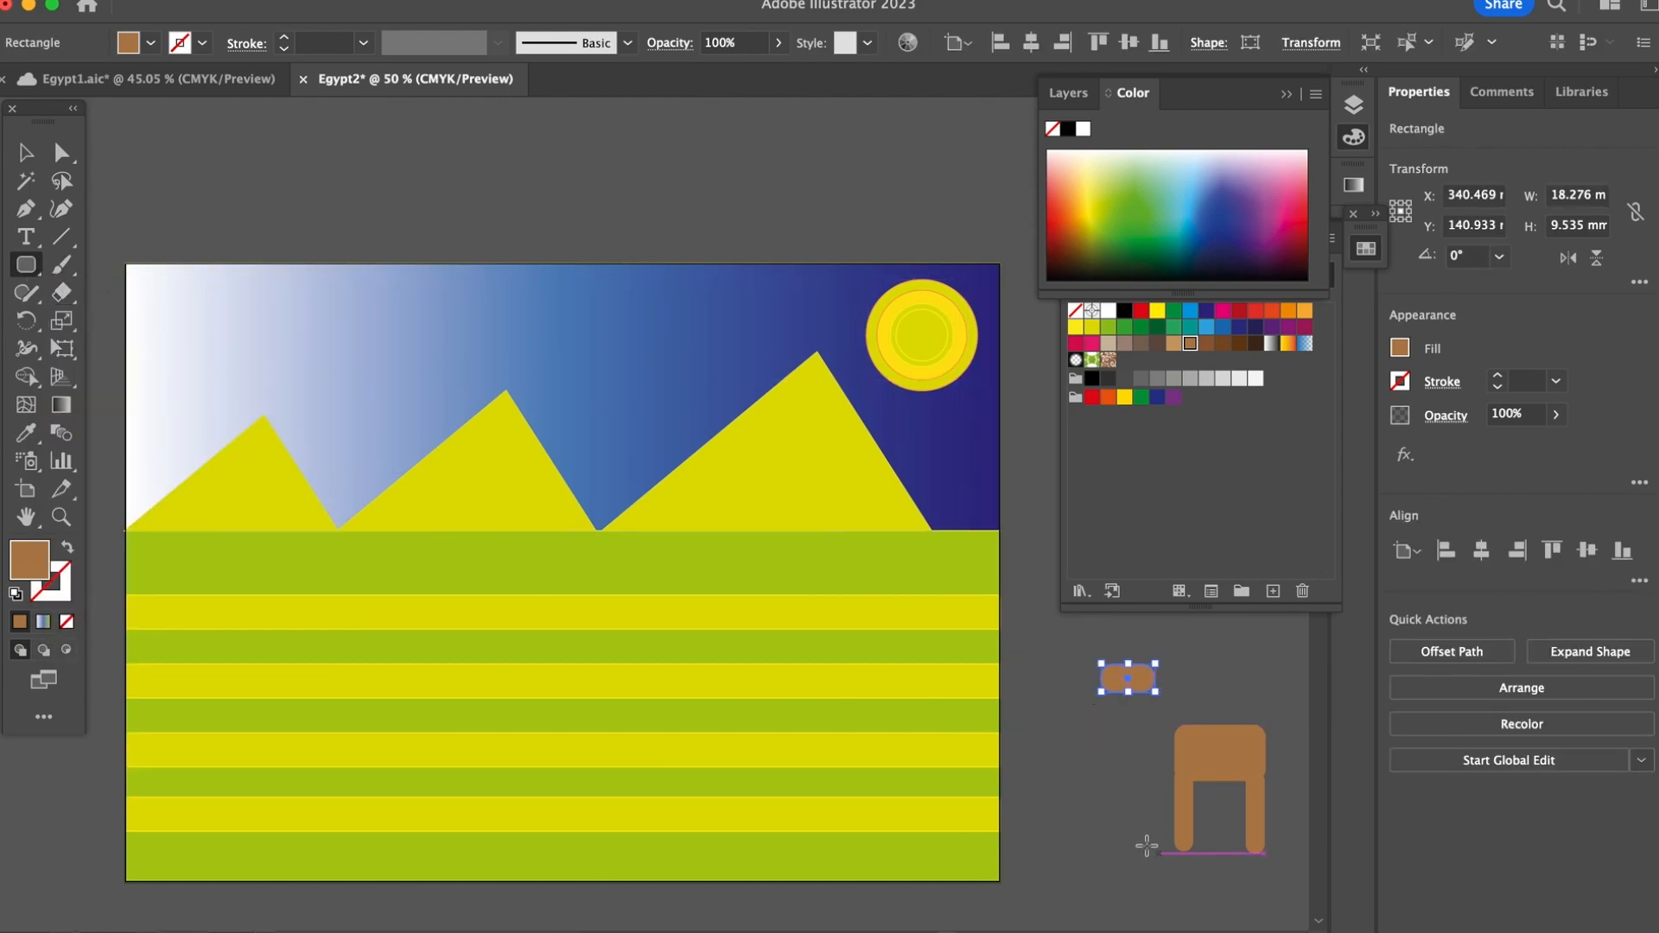
{"action": "key", "text": "v"}
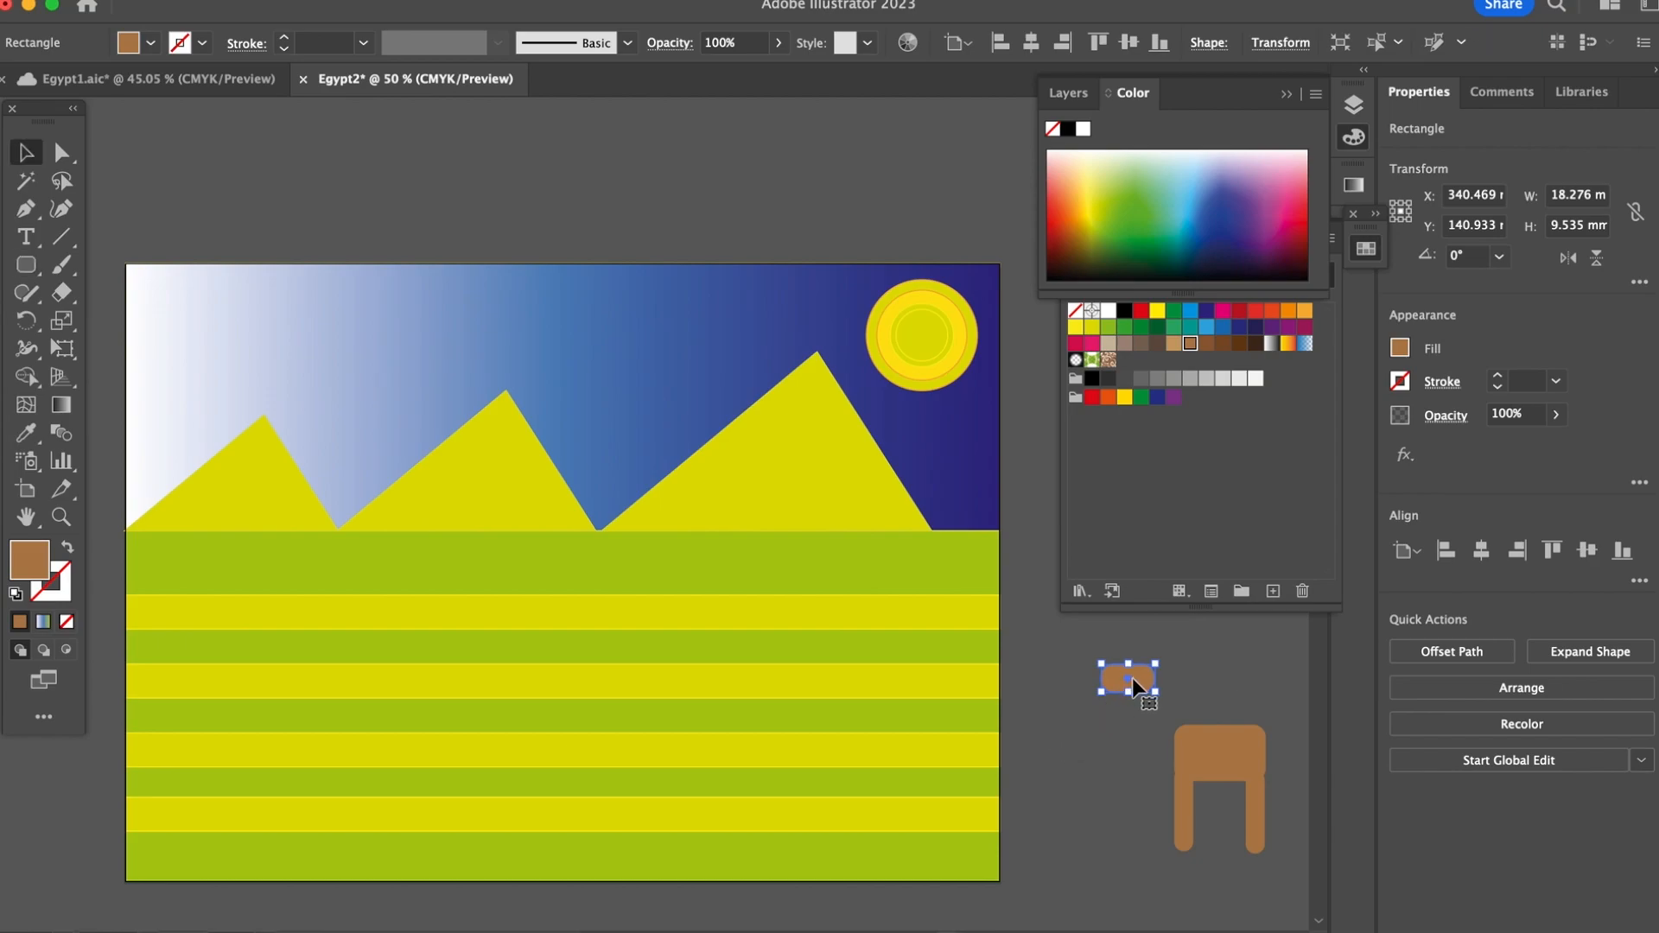
Step: Add a slanted brown rounded neck joining the head to the body, and two rounded humps on the body's upper edge
{"action": "left_click_drag", "start_coordinate": [1128, 680], "coordinate": [1185, 733]}
{"action": "left_click", "coordinate": [1104, 776]}
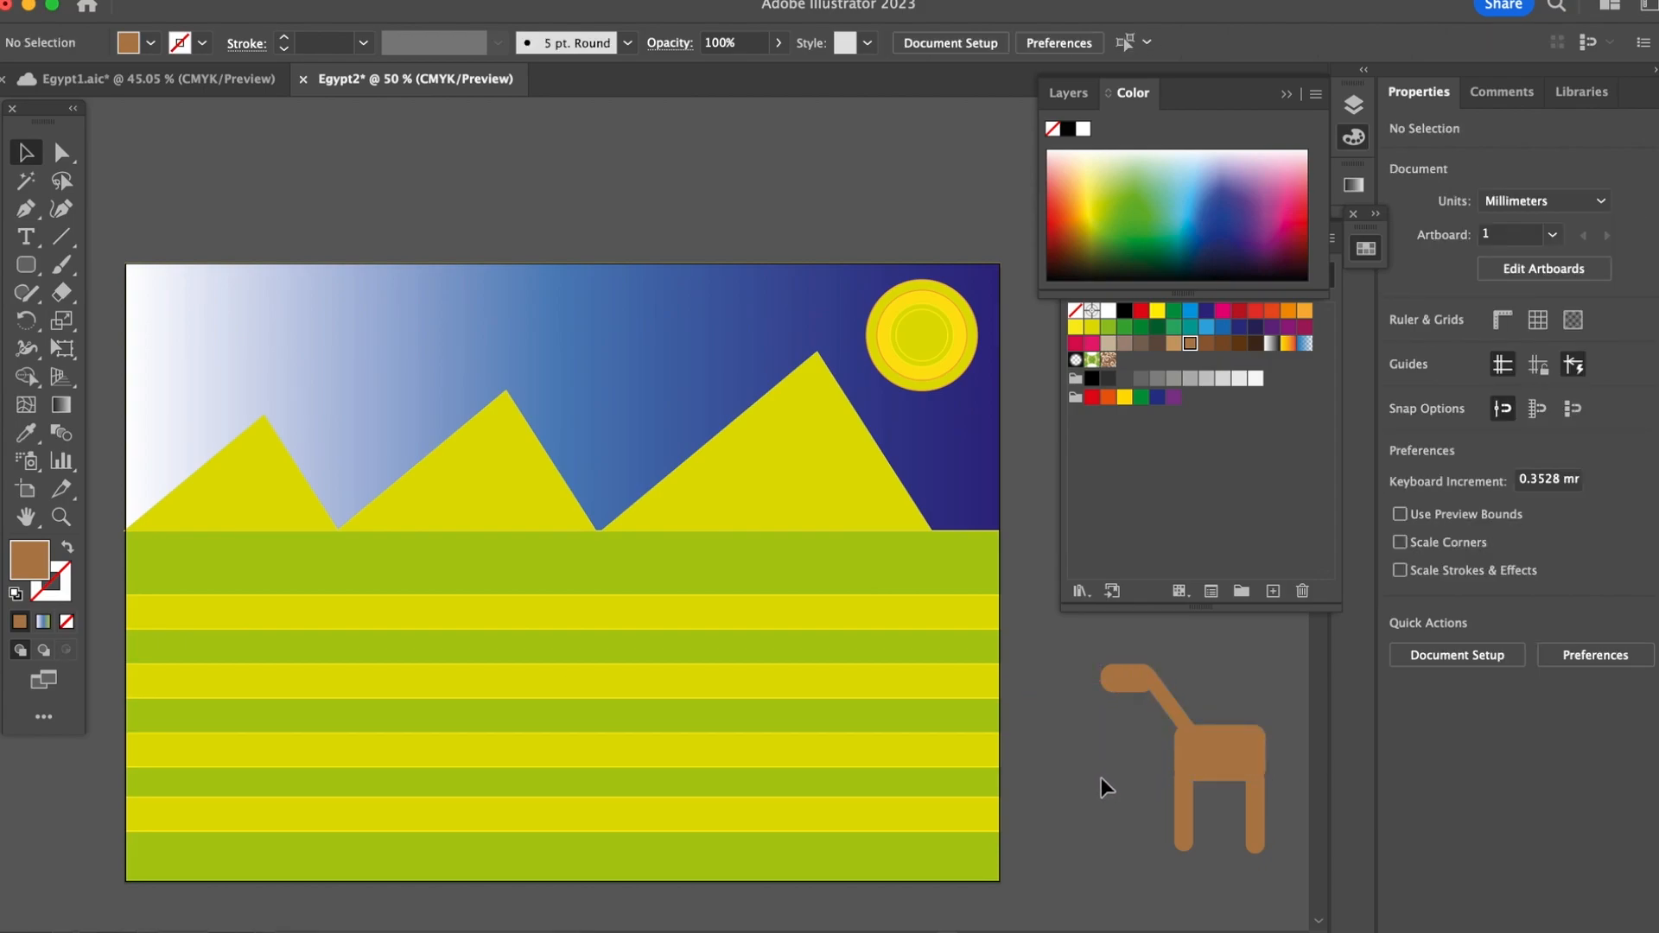
{"action": "key", "text": "m"}
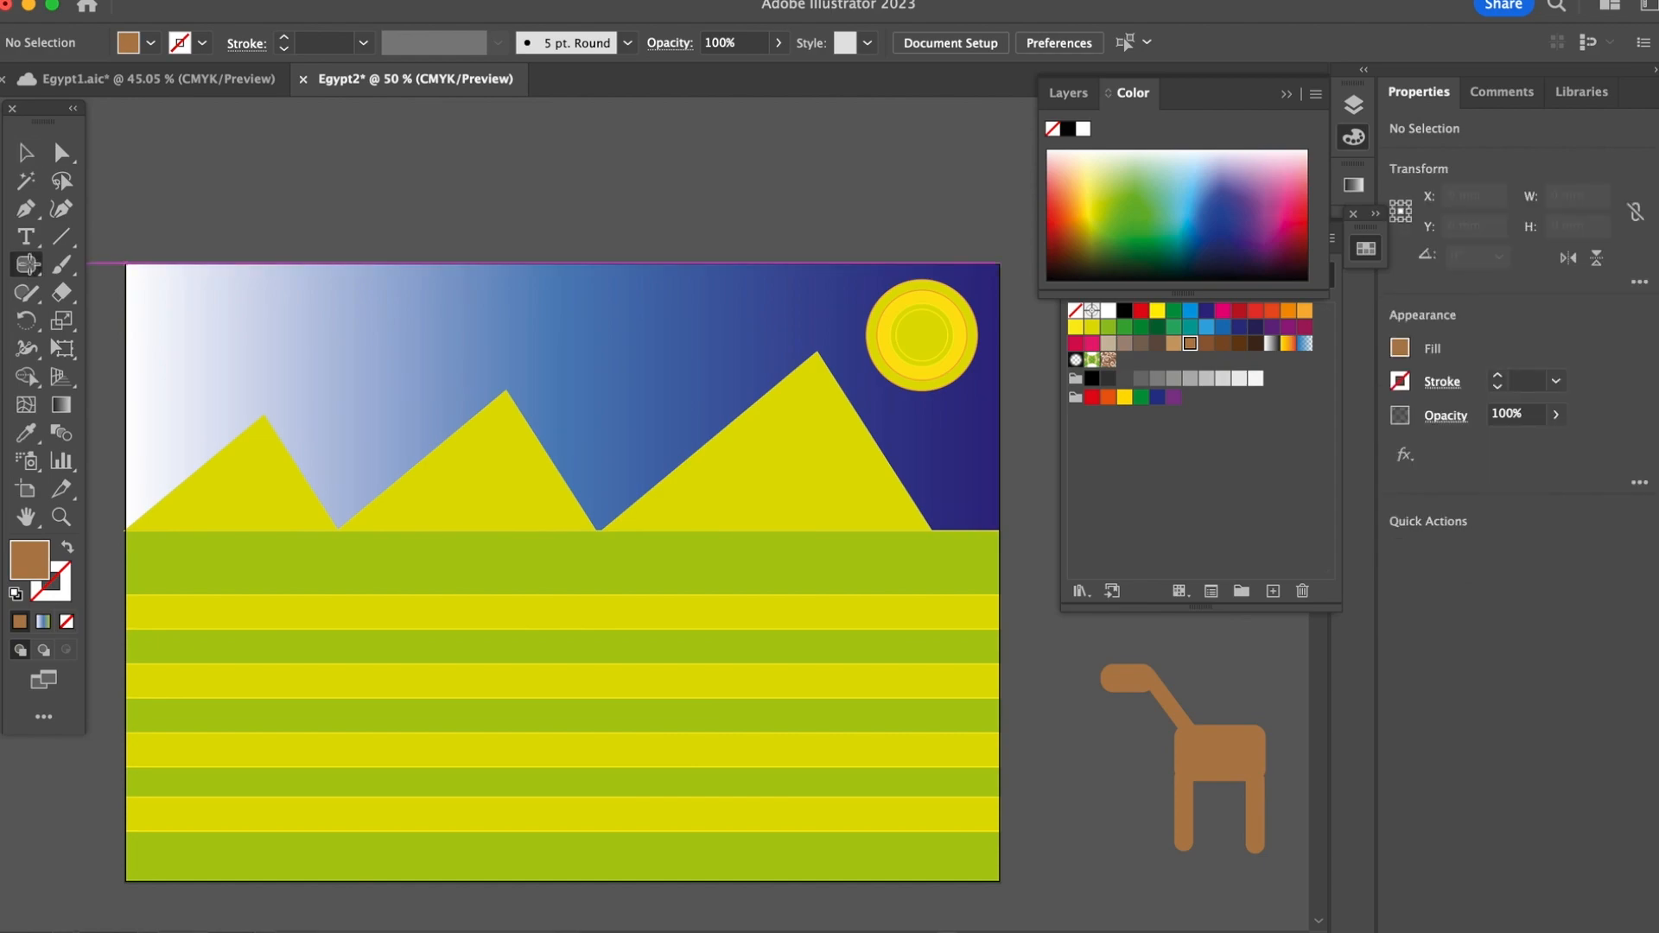
{"action": "left_click_drag", "start_coordinate": [1183, 691], "coordinate": [1256, 749]}
{"action": "key", "text": "v"}
{"action": "left_click", "coordinate": [1212, 648]}
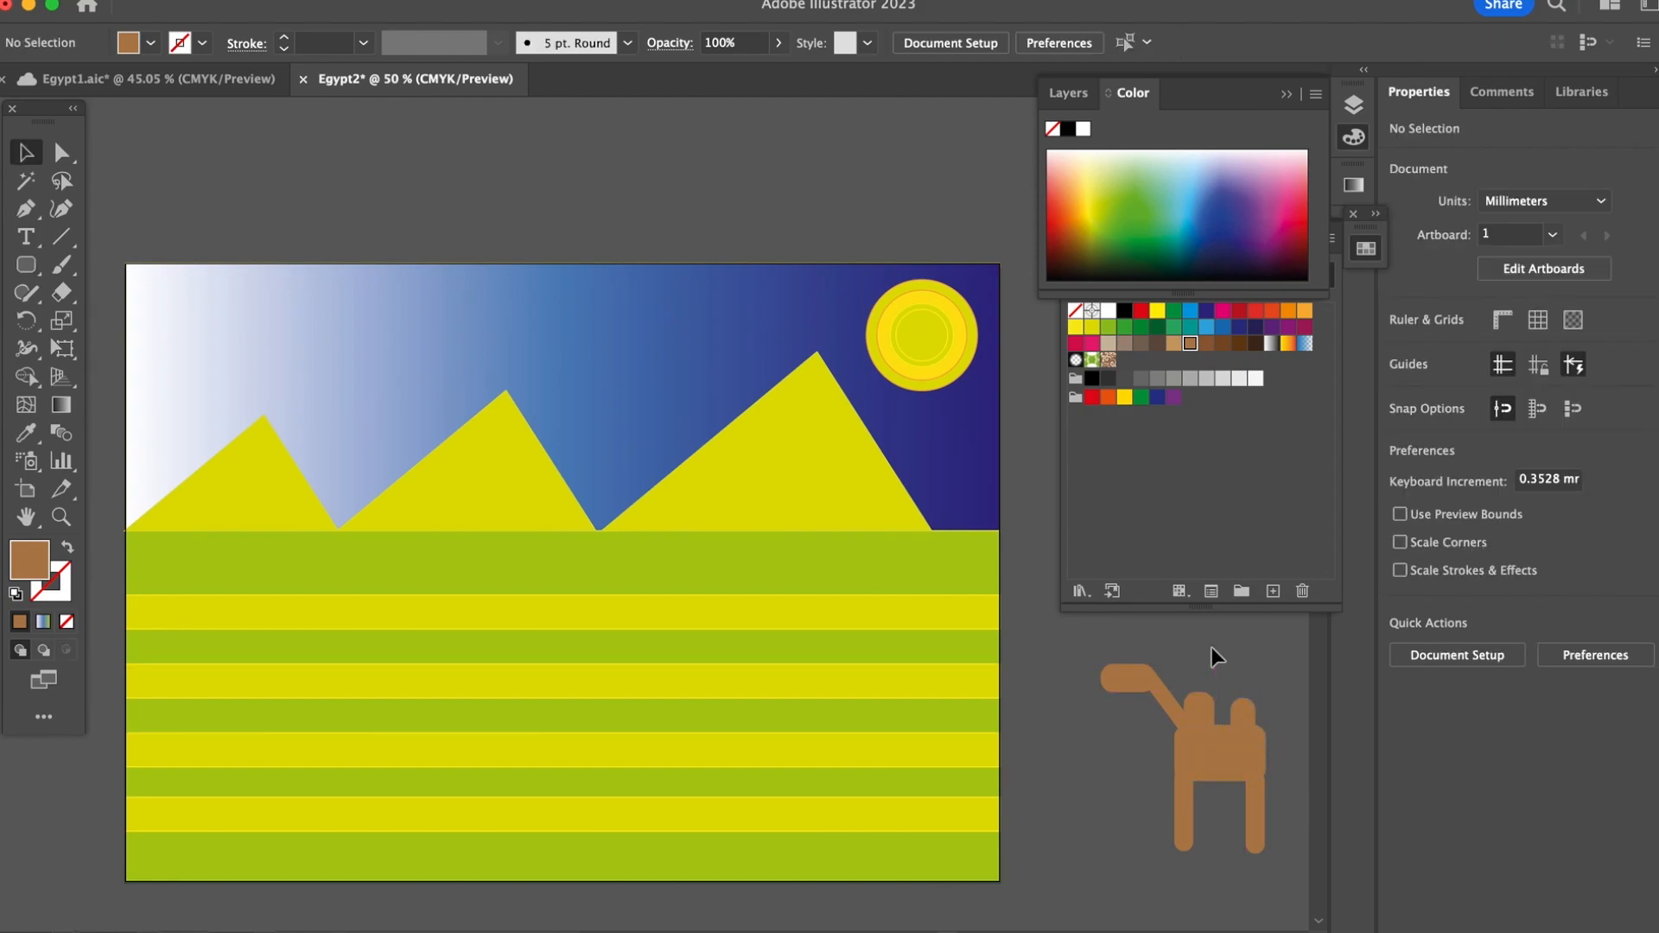
Step: Enlarge the animal's right hump so it is wider than the left one and equally high
{"action": "left_click", "coordinate": [1167, 699]}
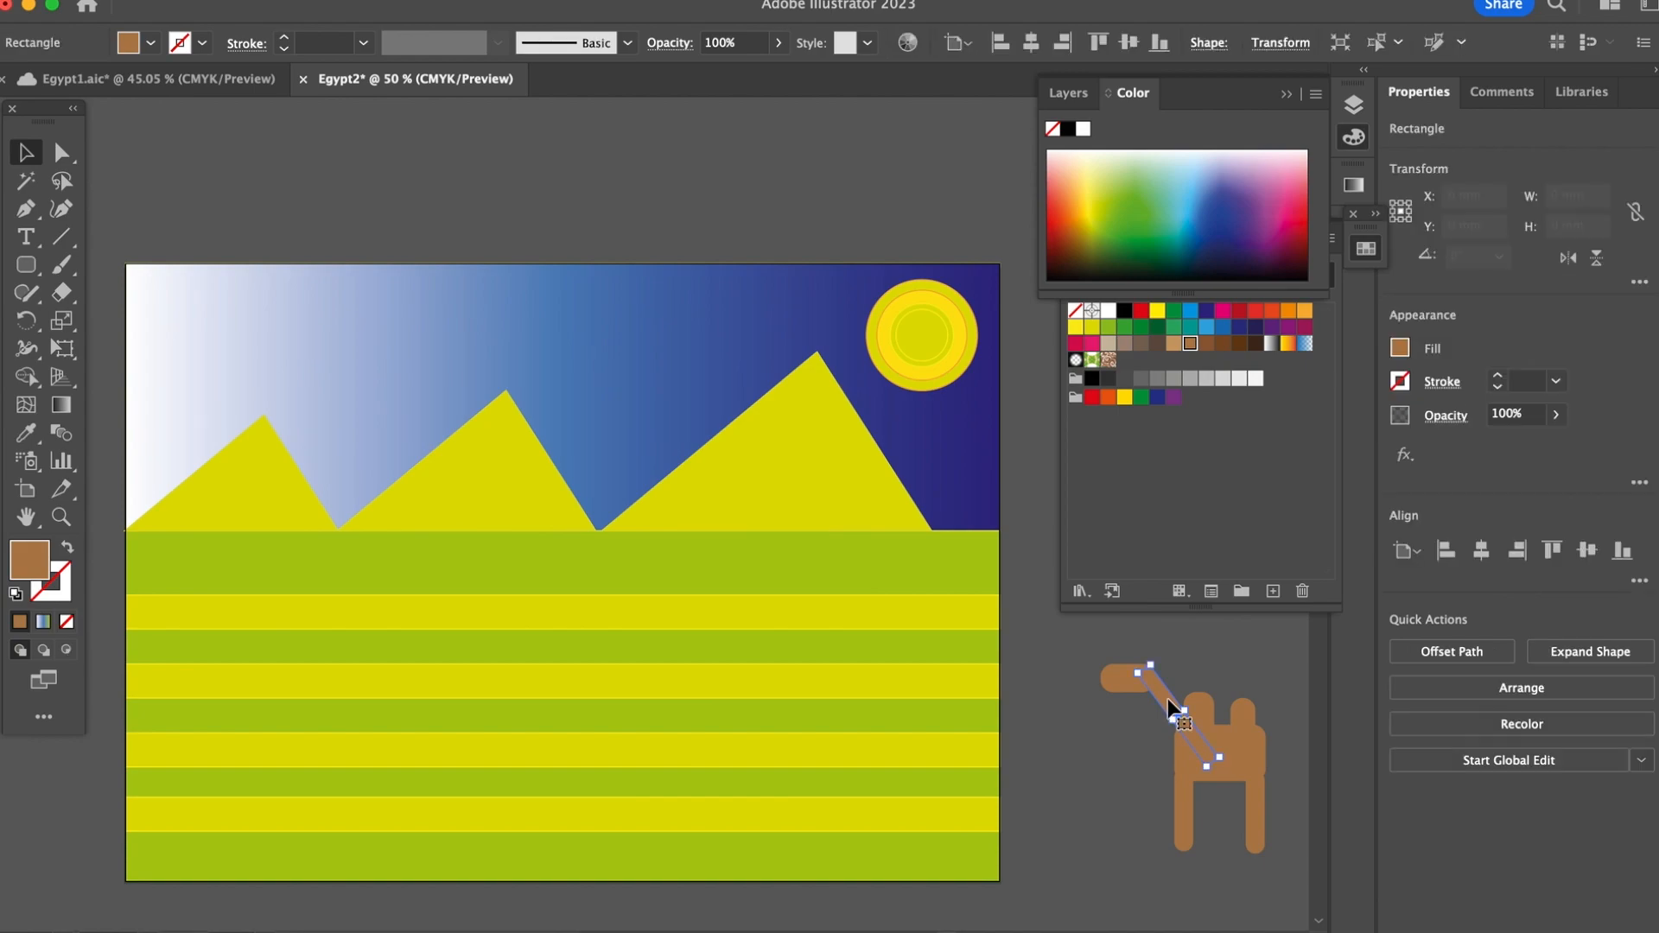
{"action": "left_click", "coordinate": [1140, 741]}
{"action": "left_click", "coordinate": [1231, 716]}
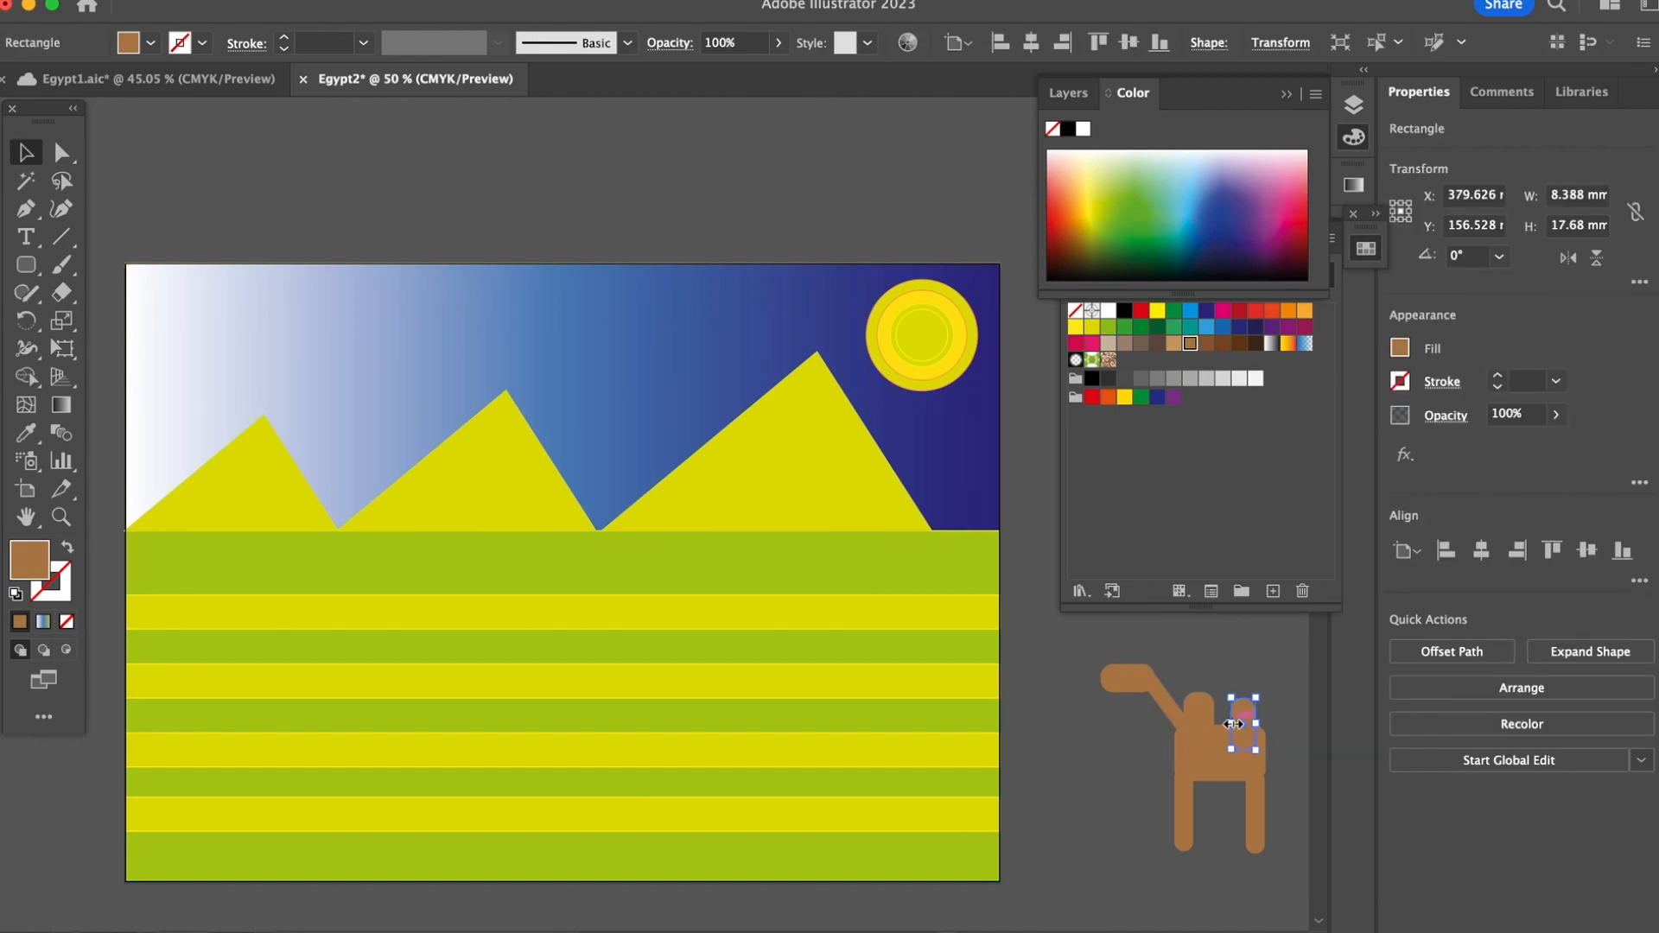
{"action": "mouse_move", "coordinate": [1231, 724]}
{"action": "left_mouse_down"}
{"action": "mouse_move", "coordinate": [1267, 727]}
{"action": "mouse_move", "coordinate": [1244, 697]}
{"action": "left_mouse_up"}
{"action": "left_click", "coordinate": [1237, 670]}
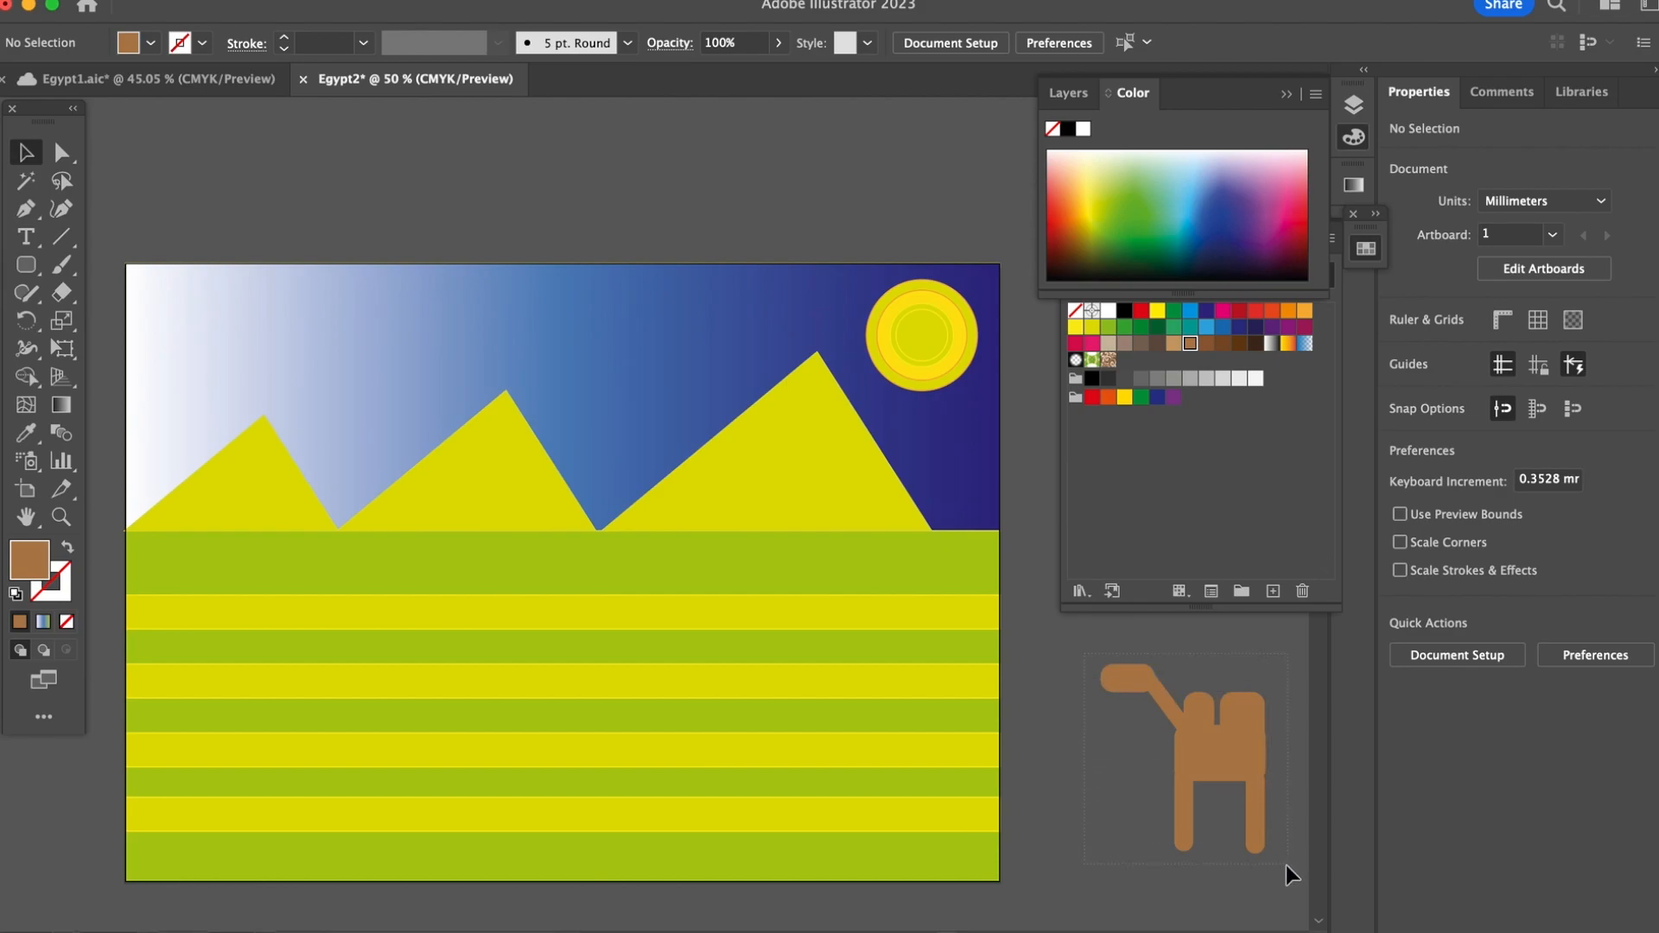
Step: Group the head, neck, humps and legged body into one camel
{"action": "left_click_drag", "start_coordinate": [1288, 864], "coordinate": [1228, 780]}
{"action": "right_click", "coordinate": [1234, 756]}
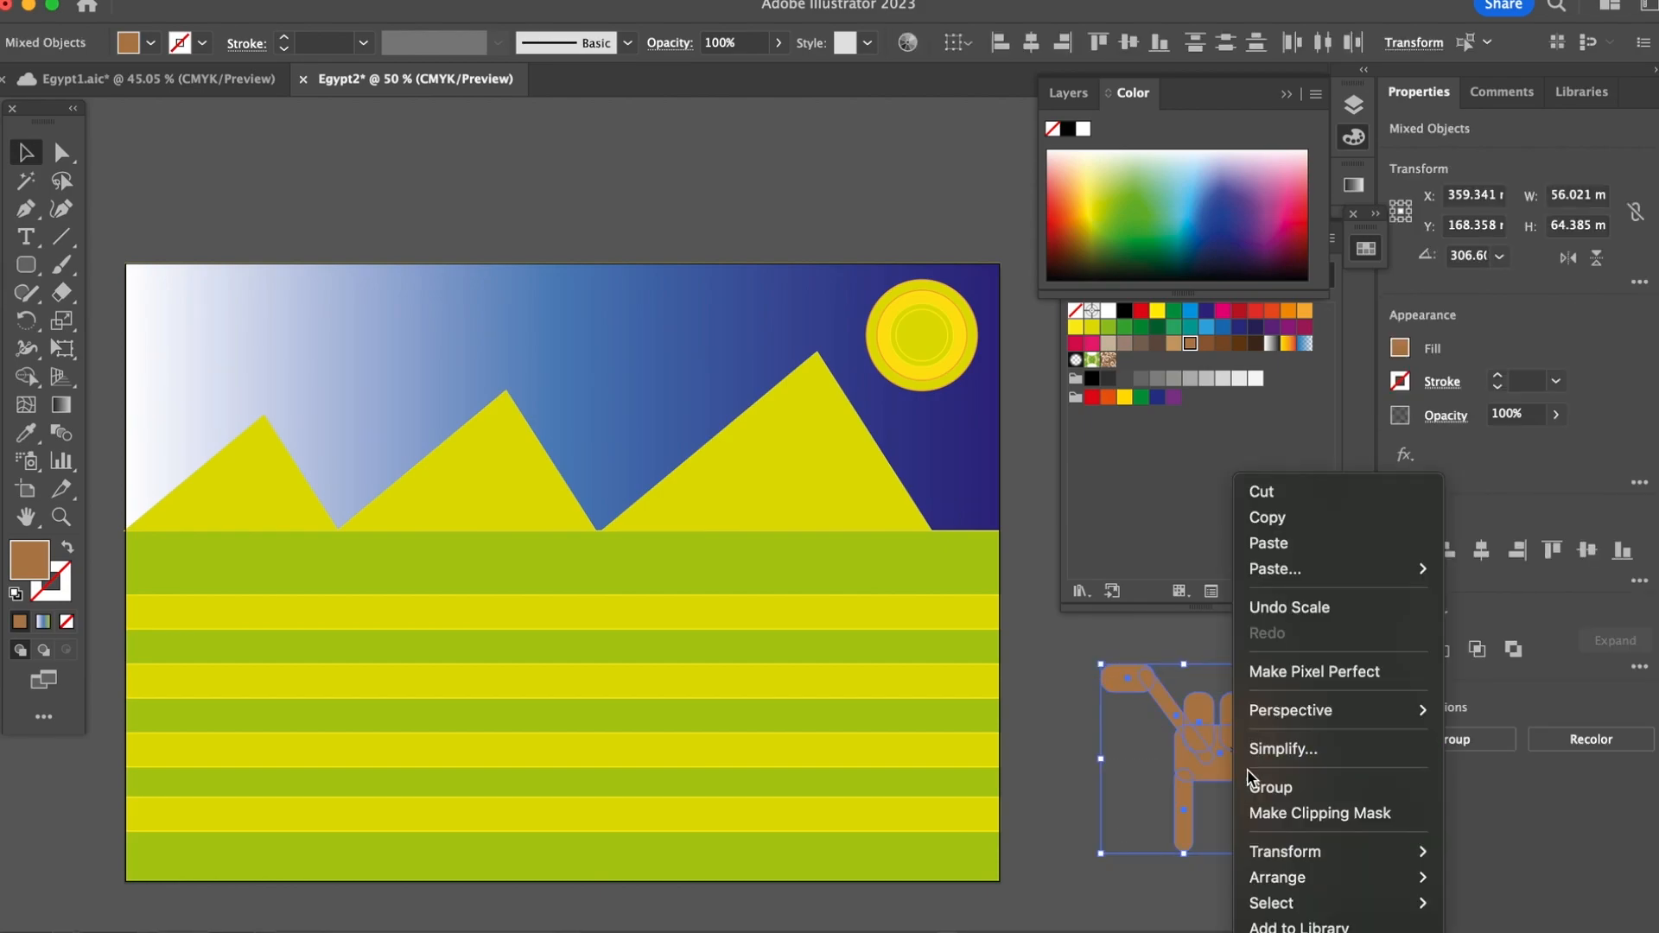
{"action": "left_click", "coordinate": [1263, 787]}
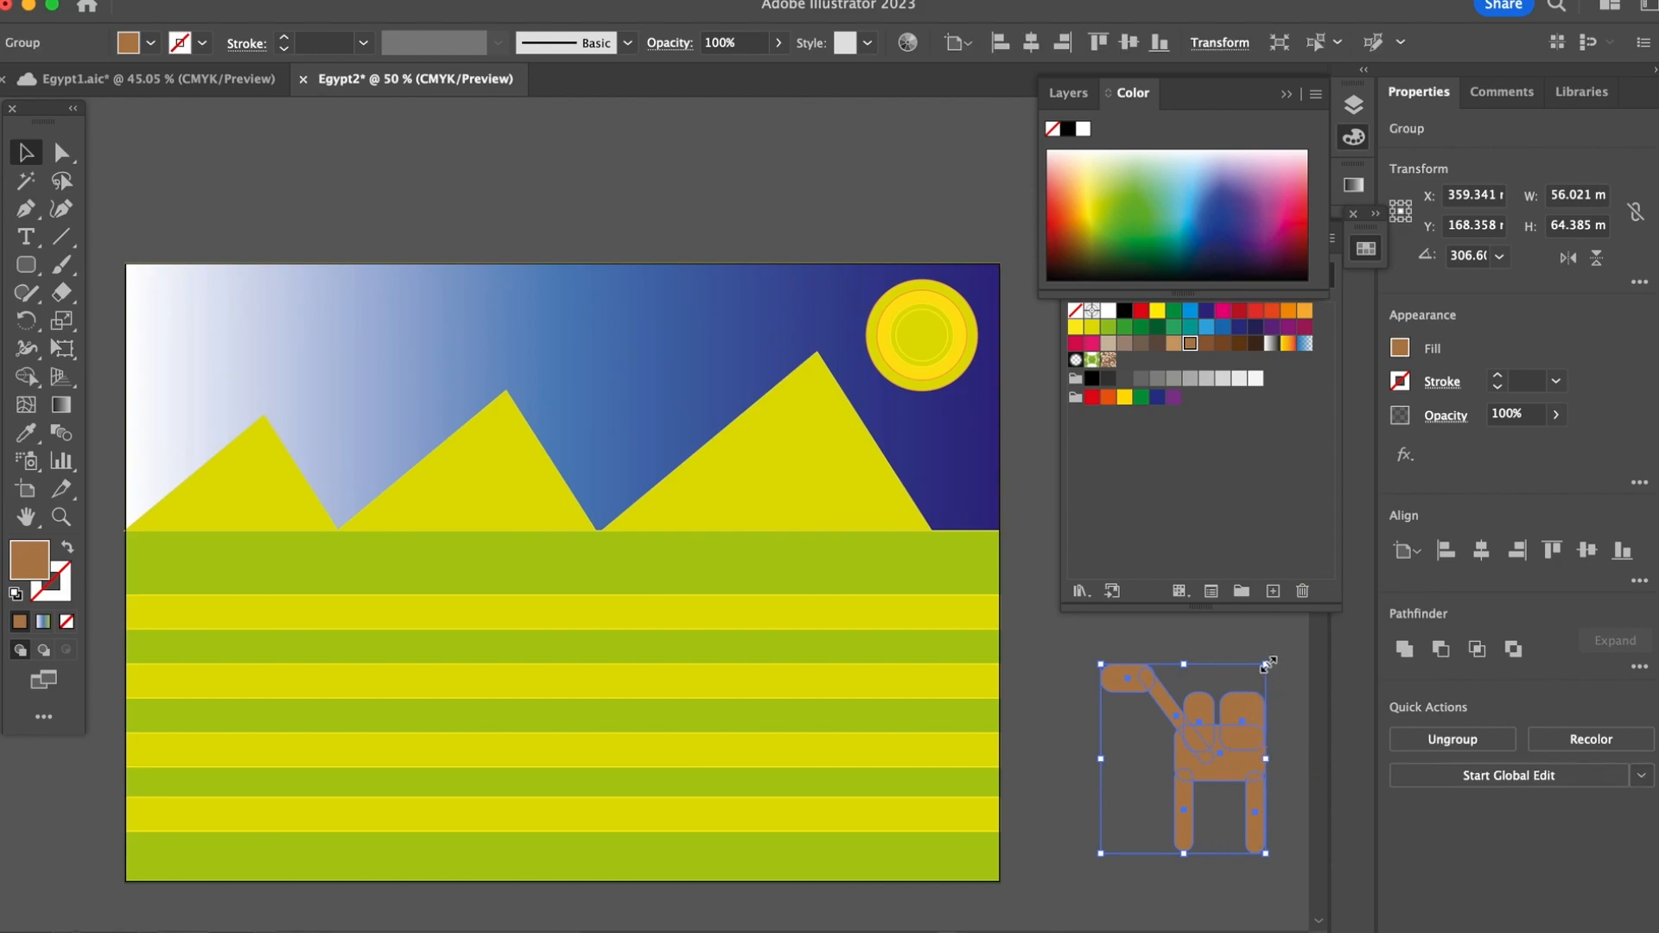
Step: Scale the camel down to about 48 by 55 mm, move it onto the artboard and duplicate it to make four camels
{"action": "left_click_drag", "start_coordinate": [1267, 665], "coordinate": [1244, 696]}
{"action": "left_click_drag", "start_coordinate": [1216, 750], "coordinate": [802, 656]}
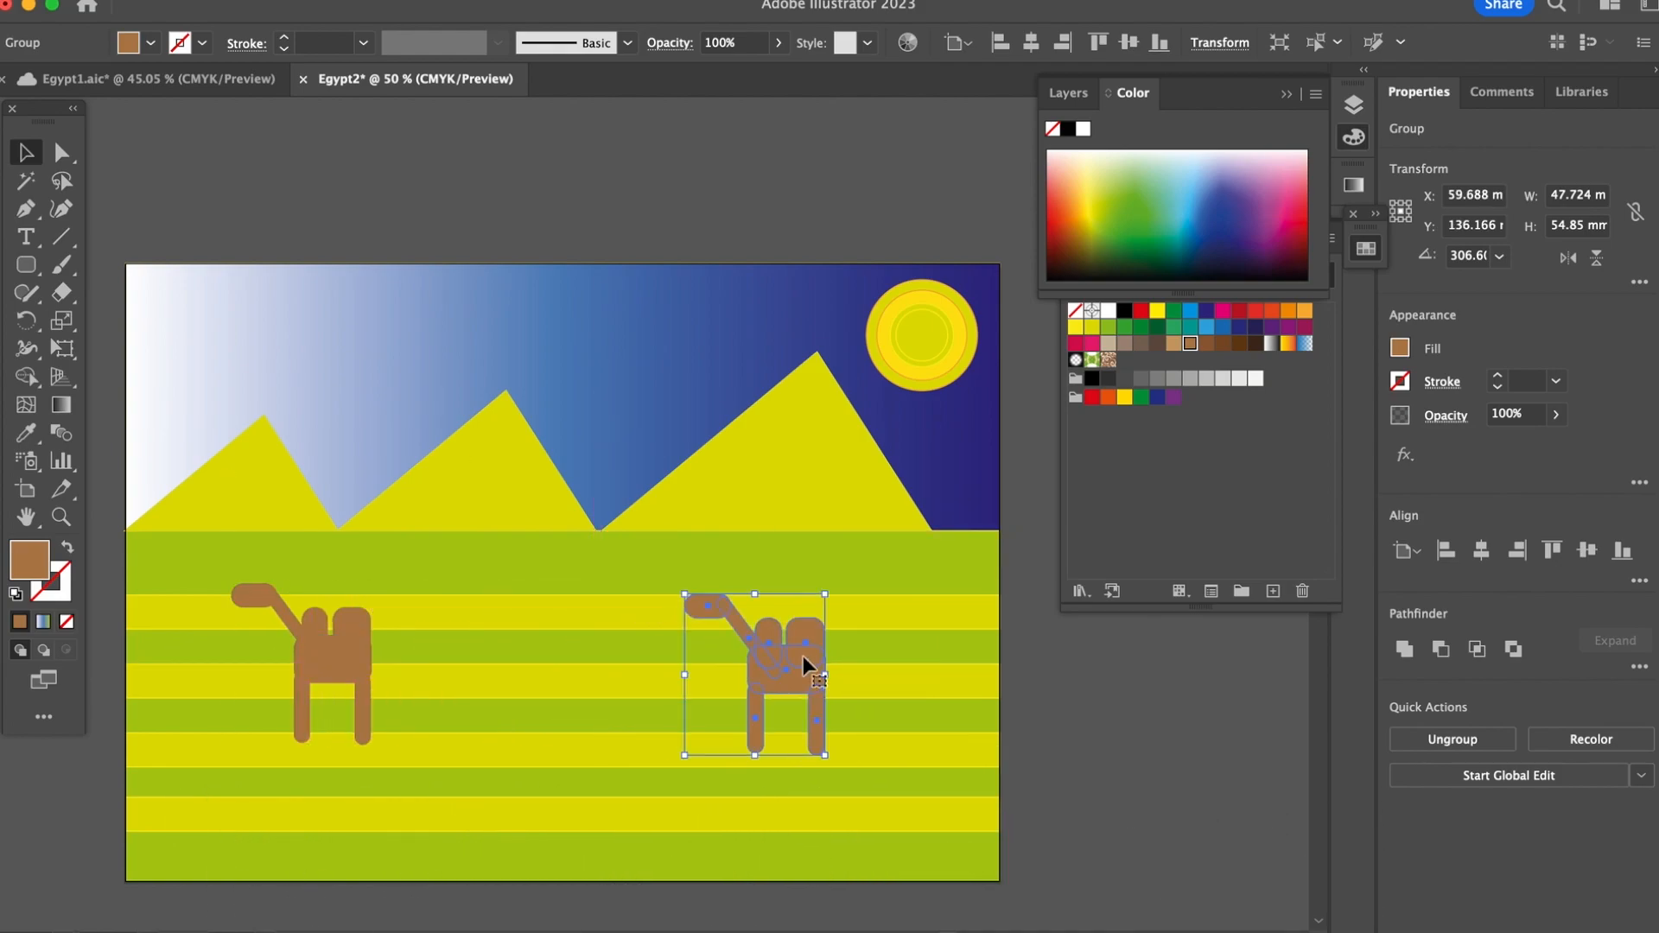
{"action": "left_click_drag", "start_coordinate": [802, 656], "coordinate": [771, 487]}
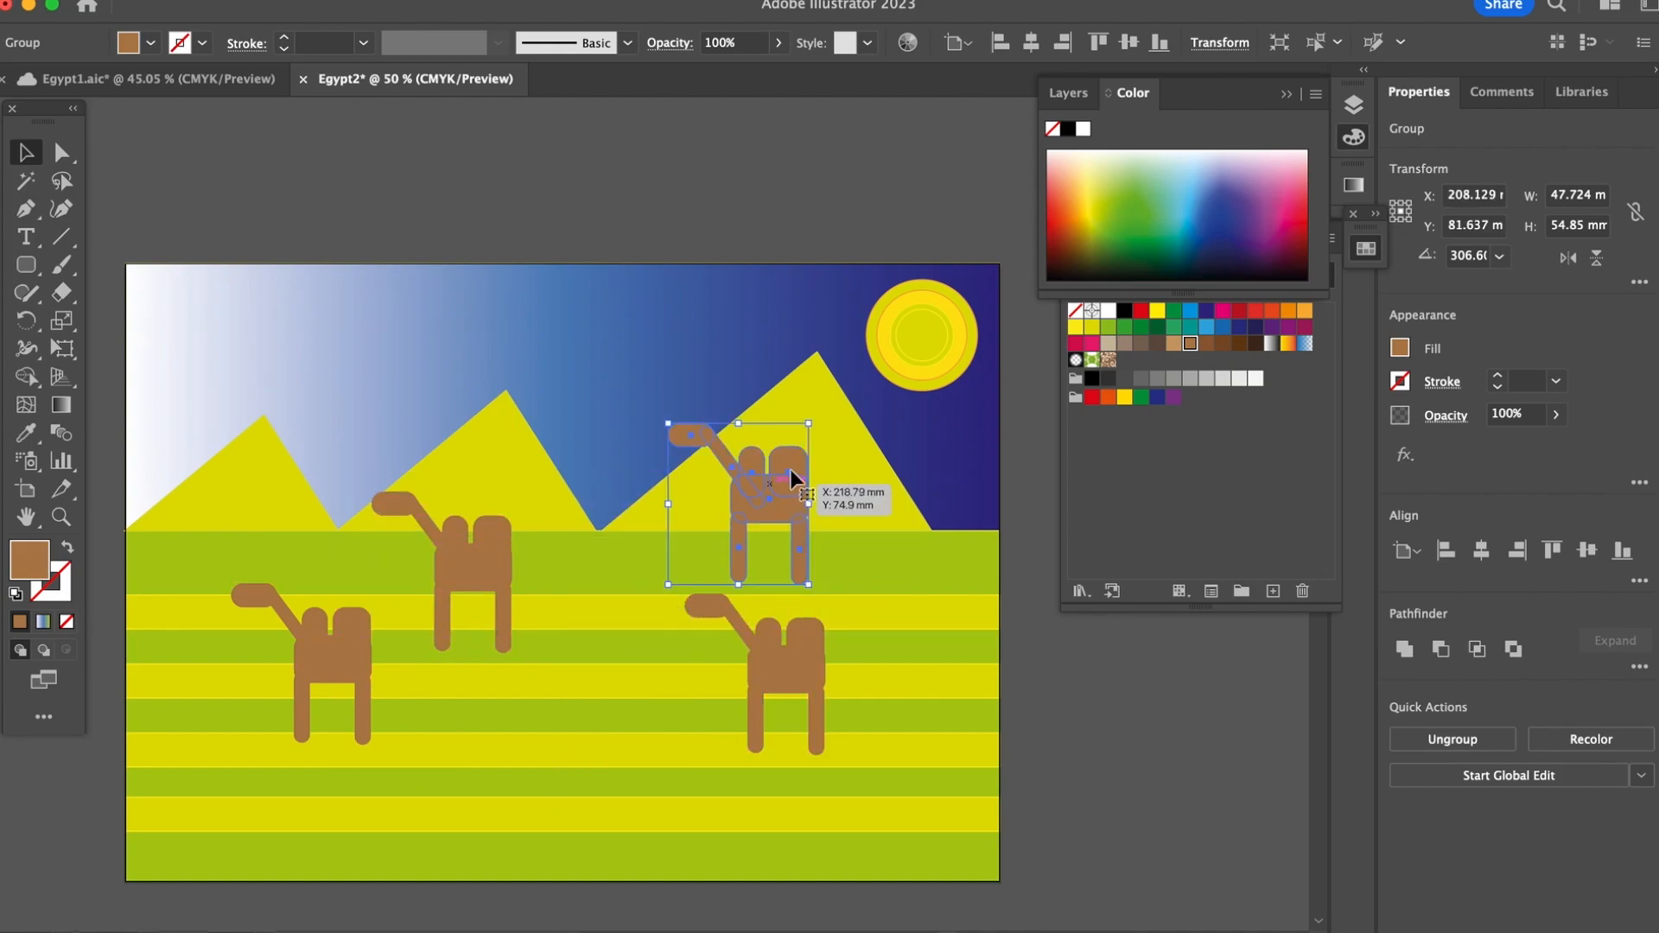
Step: Shrink the camel in front of the right pyramid to about 28 by 33 mm and fill it with a darker brown swatch
{"action": "left_click_drag", "start_coordinate": [812, 423], "coordinate": [755, 521]}
{"action": "left_click", "coordinate": [1254, 344]}
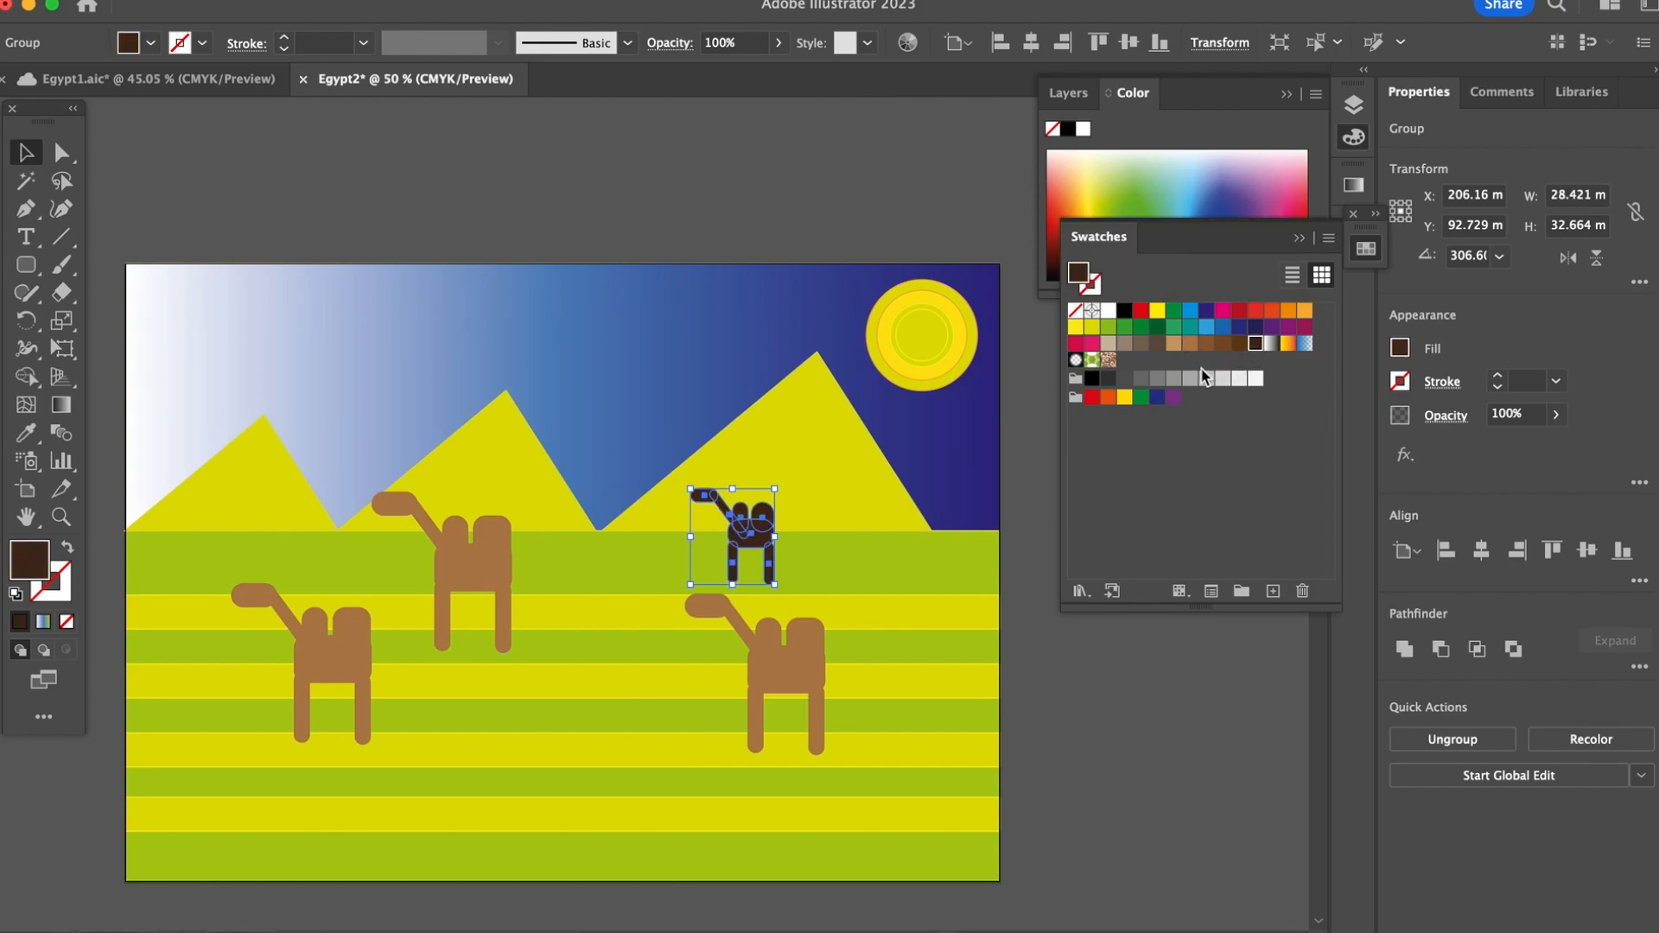
{"action": "left_click", "coordinate": [1237, 345]}
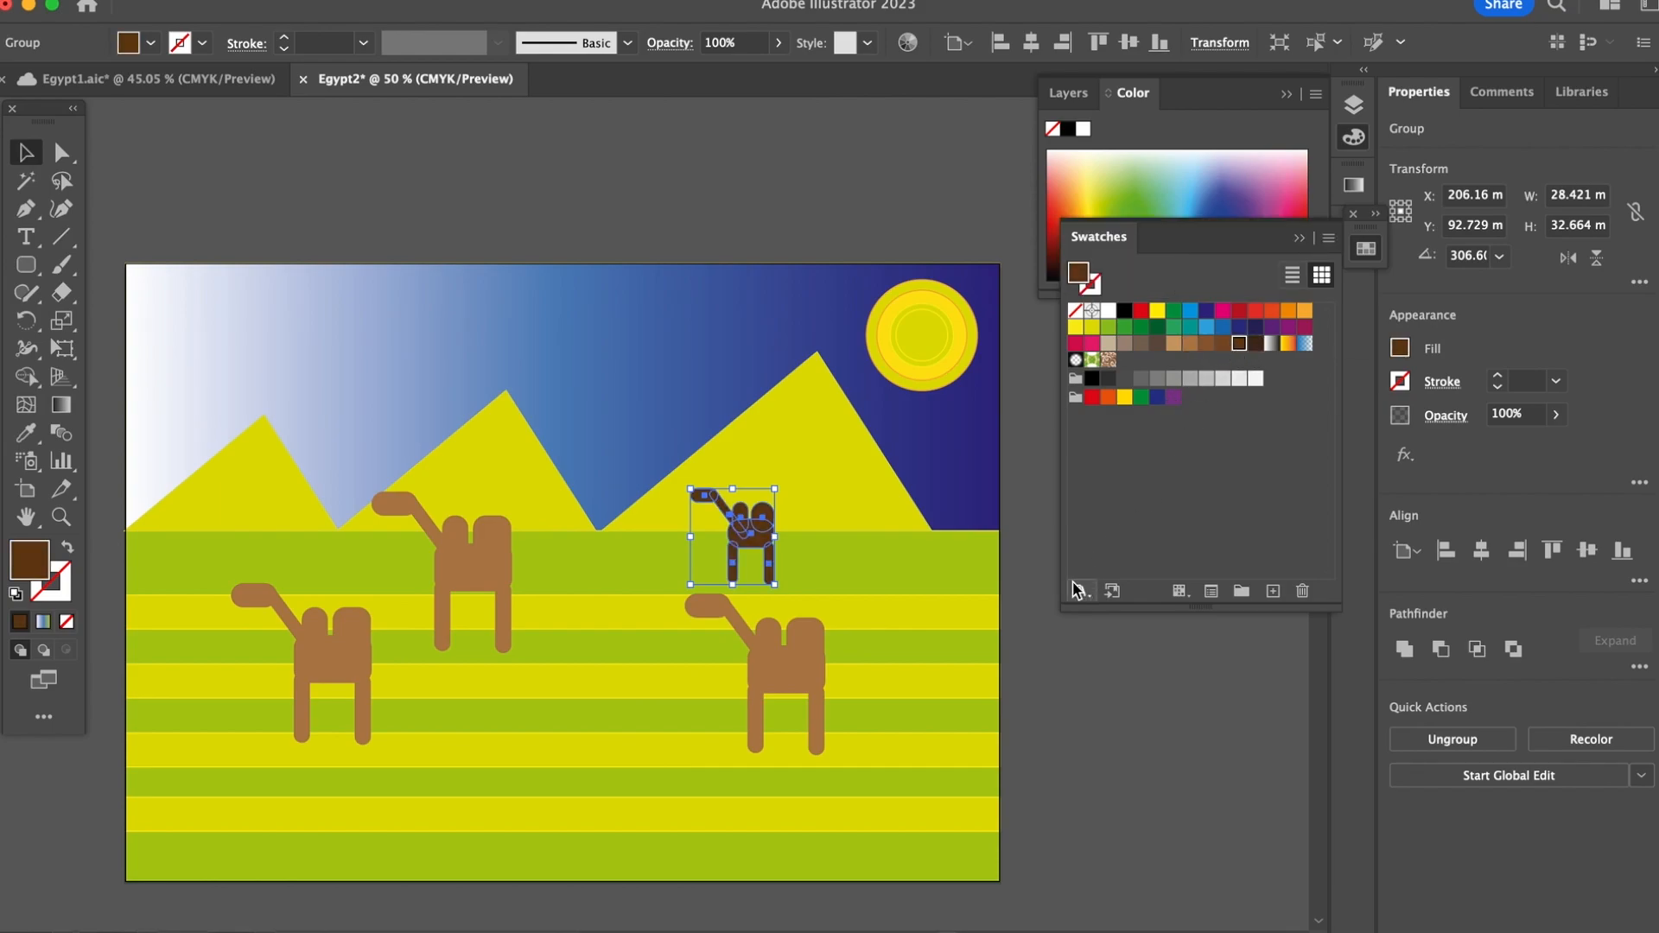
{"action": "left_click", "coordinate": [1221, 346]}
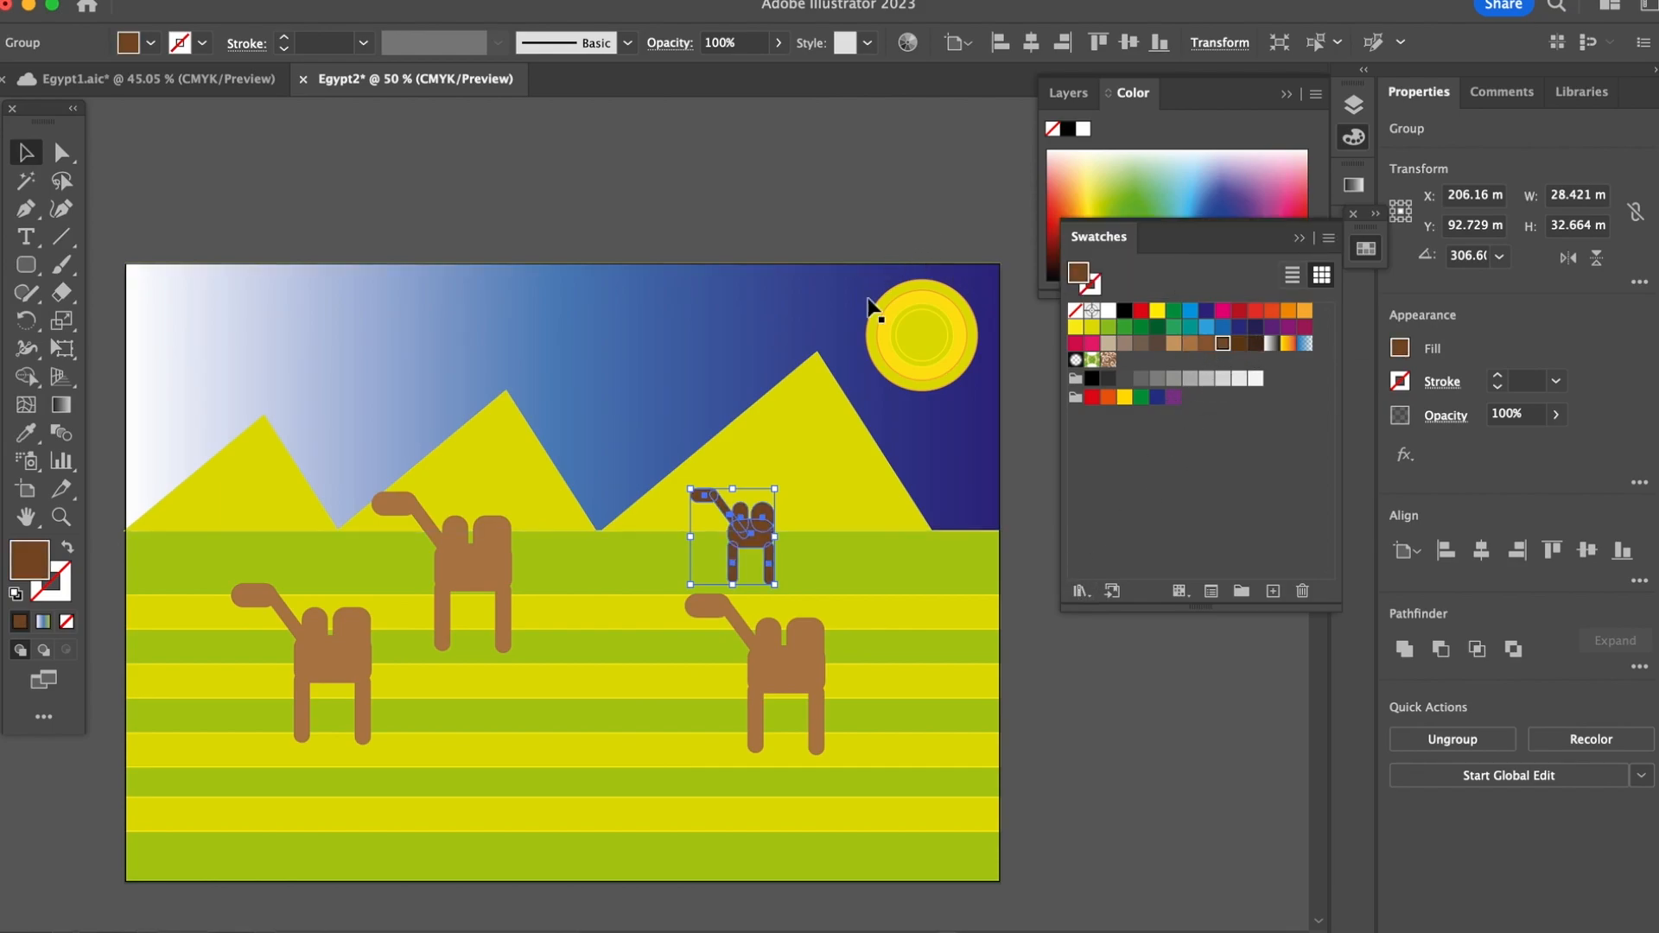
Step: Duplicate the small dark camel in front of the left pyramid and delete the large camel beside the copy
{"action": "left_click_drag", "start_coordinate": [748, 542], "coordinate": [320, 515]}
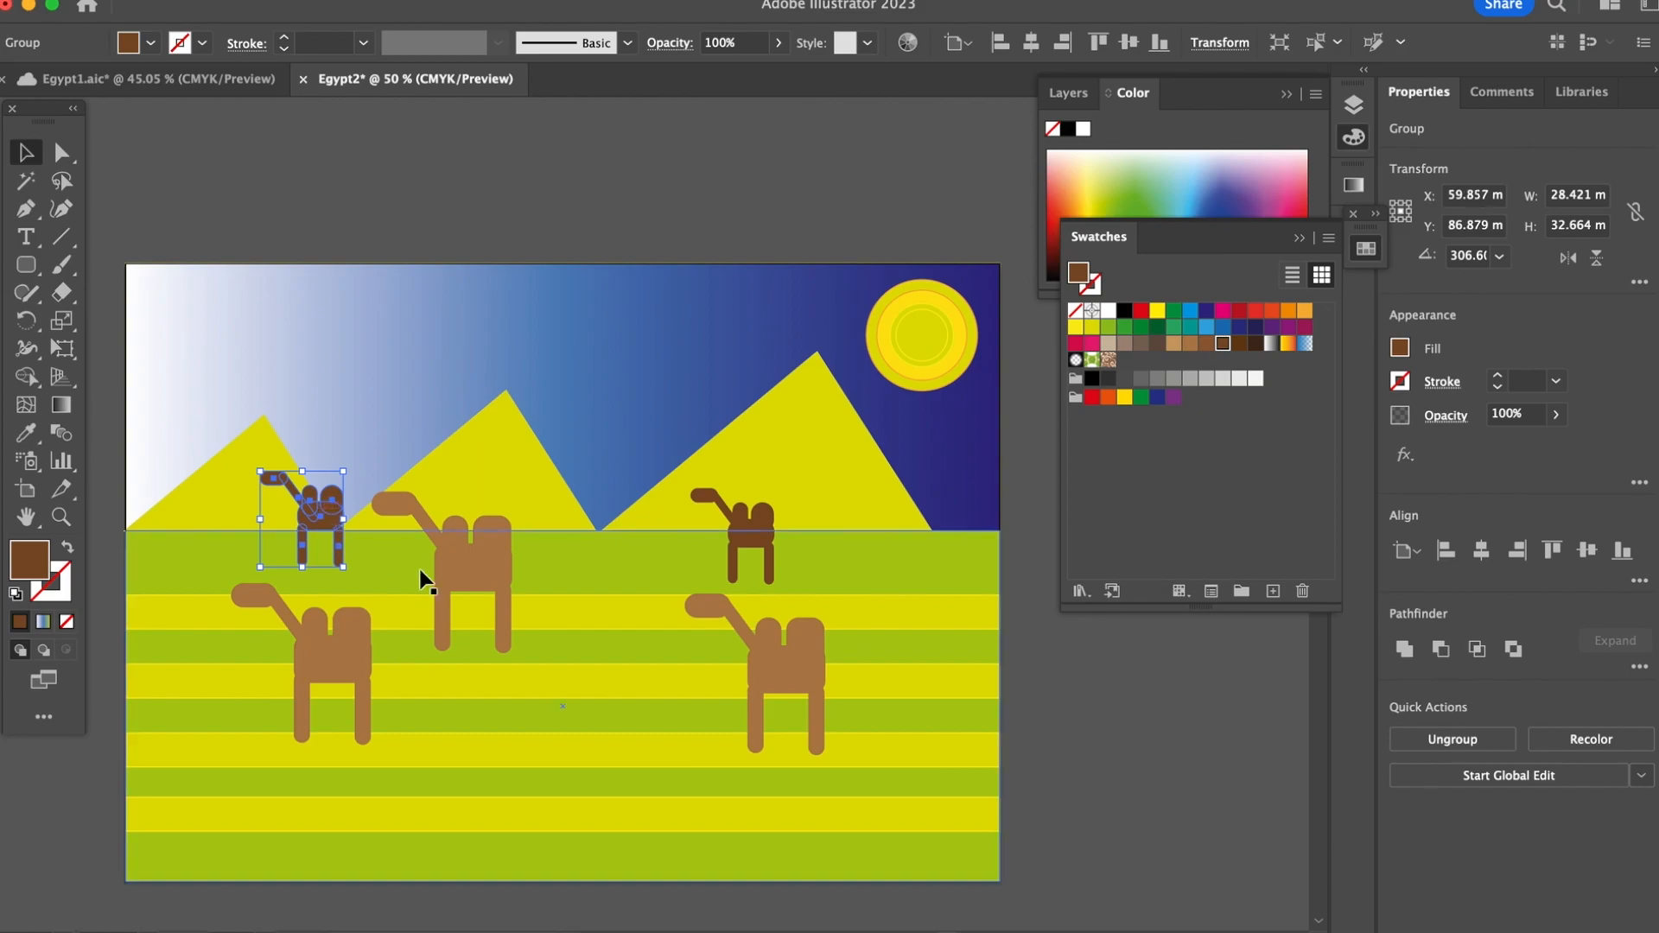
{"action": "left_click", "coordinate": [472, 568]}
{"action": "key", "text": "Delete"}
Step: Move the two remaining large camels closer together on the striped ground and deselect them
{"action": "left_click_drag", "start_coordinate": [333, 647], "coordinate": [459, 624]}
{"action": "left_click_drag", "start_coordinate": [763, 667], "coordinate": [709, 667]}
{"action": "left_click", "coordinate": [1110, 731]}
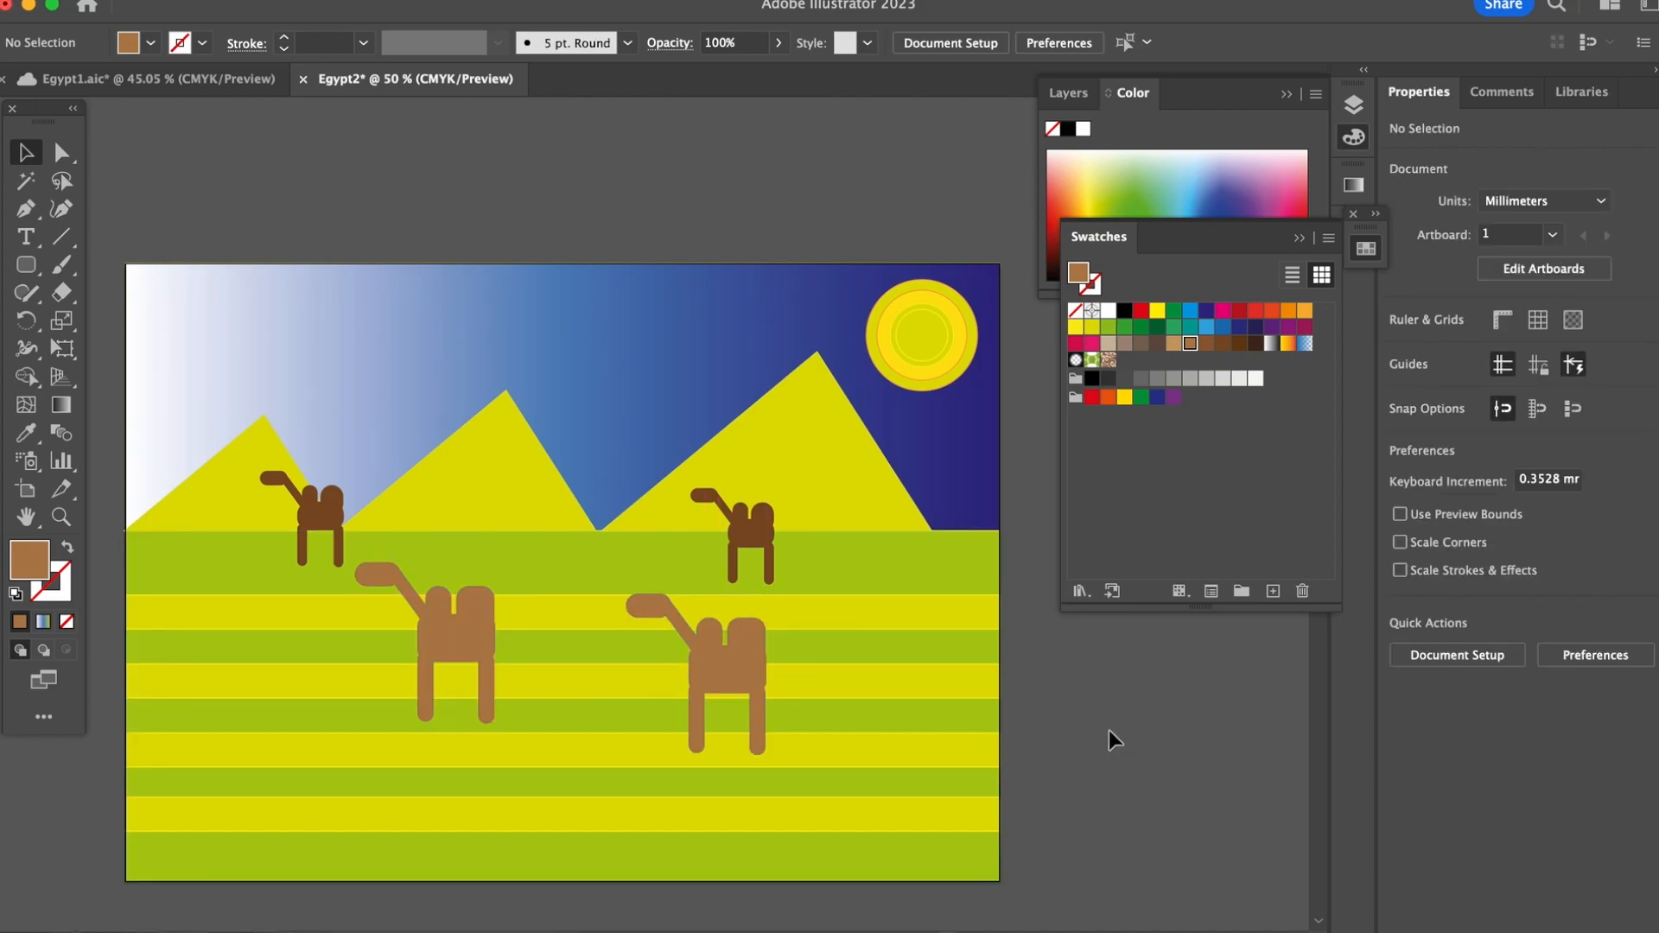